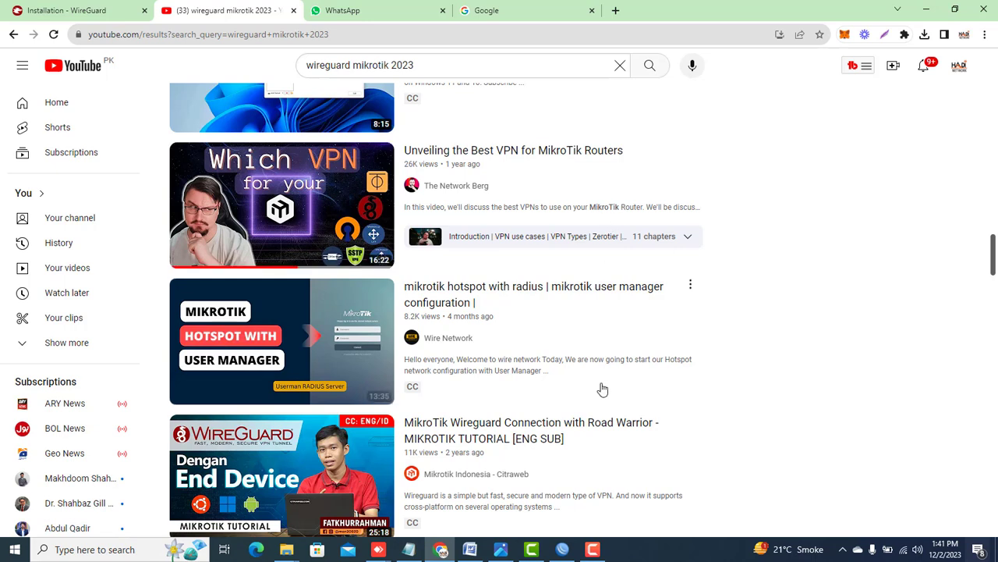
- Switch from the browser to the Word document with the notes on PPTP, L2TP and SSTP
mouse_move(602, 389)
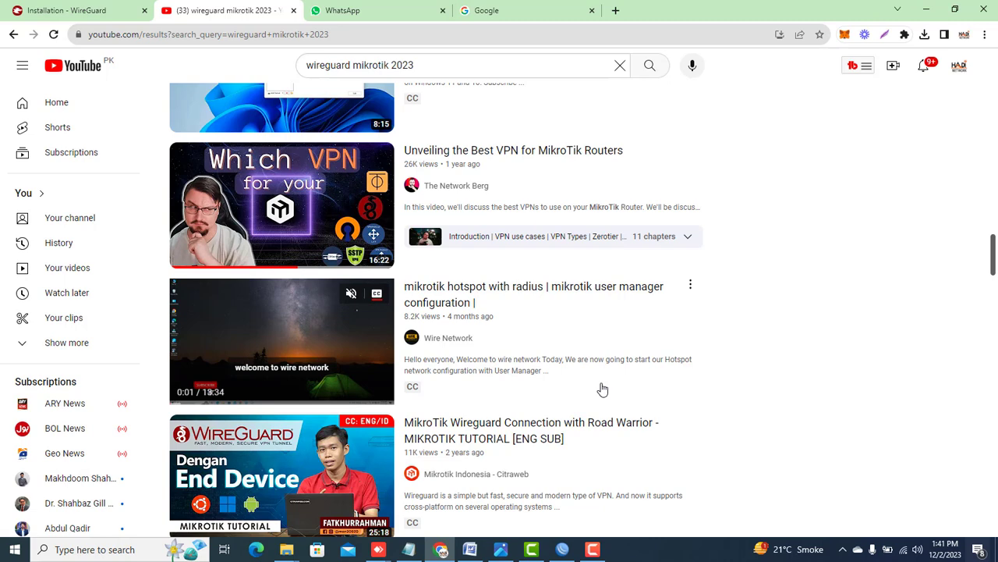
mouse_move(547, 483)
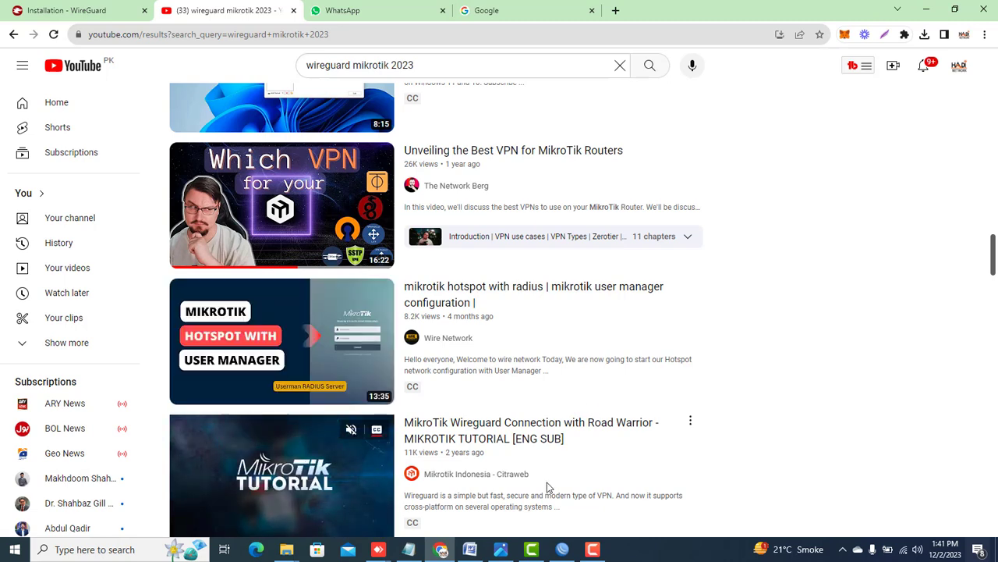
left_click(470, 550)
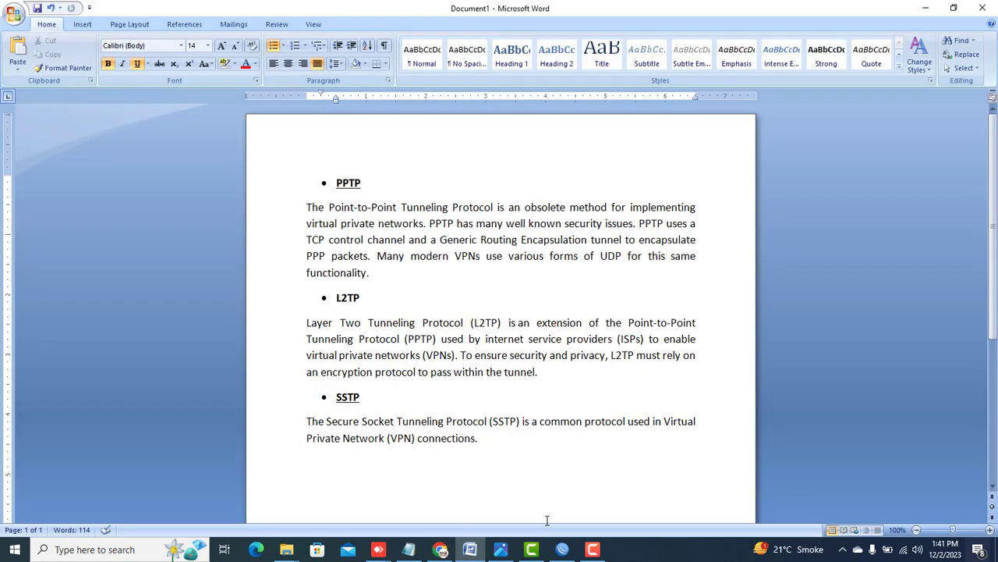
- Switch to WinBox and view the router's PPTP, SSTP and L2TP server settings under PPP, leaving them unchanged
left_click(562, 549)
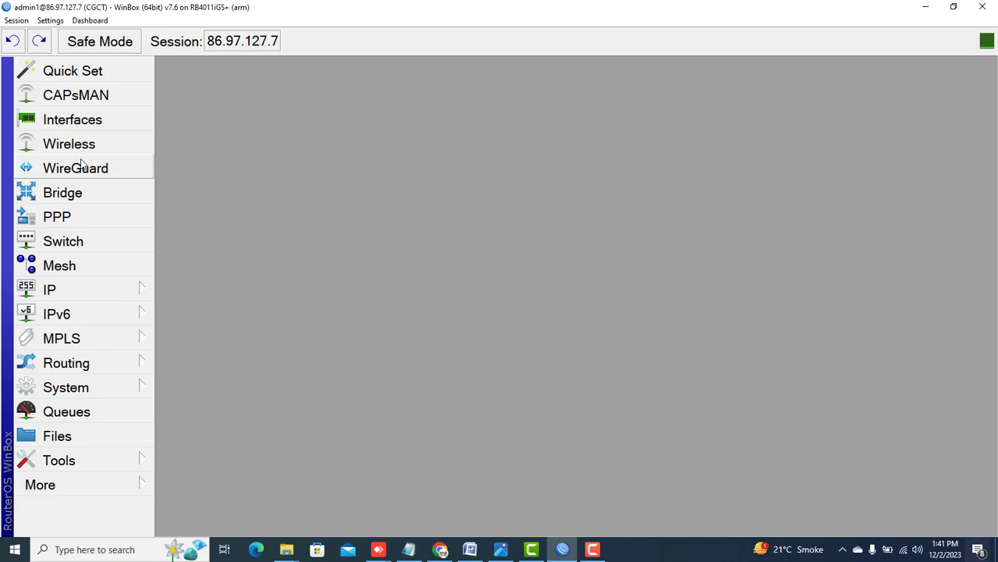
left_click(74, 216)
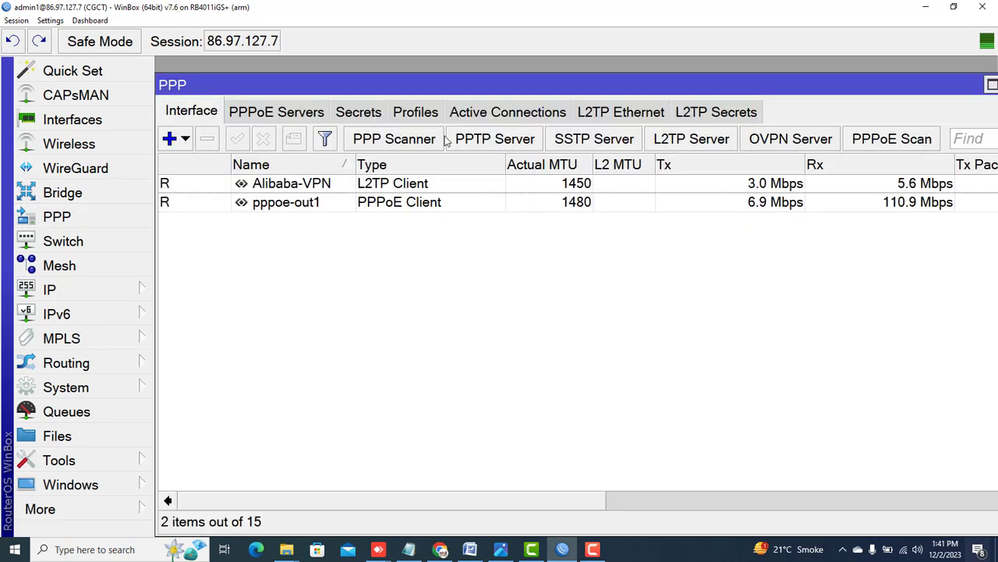
left_click(468, 142)
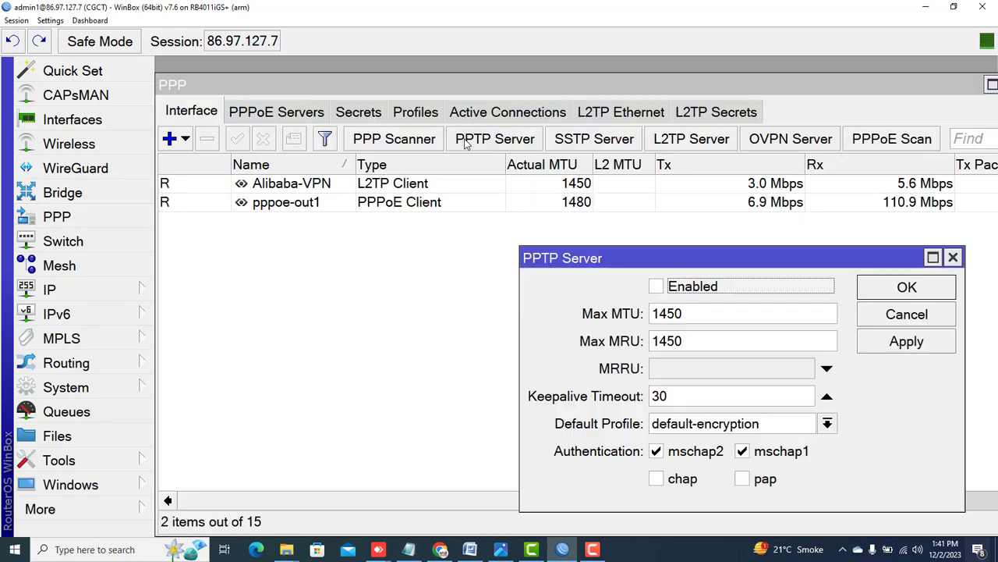
left_click(890, 312)
left_click(601, 142)
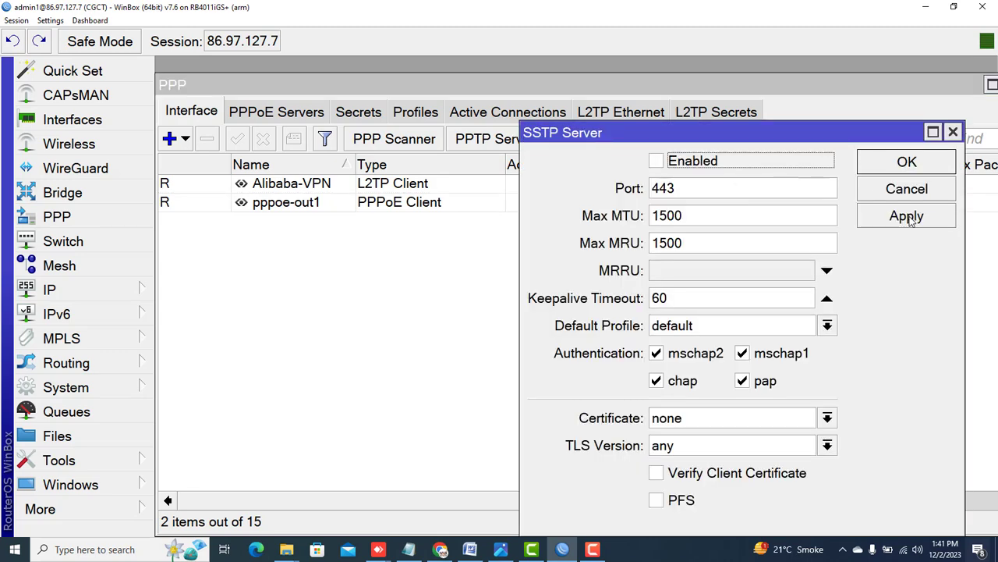
left_click(905, 191)
left_click(696, 139)
left_click(907, 125)
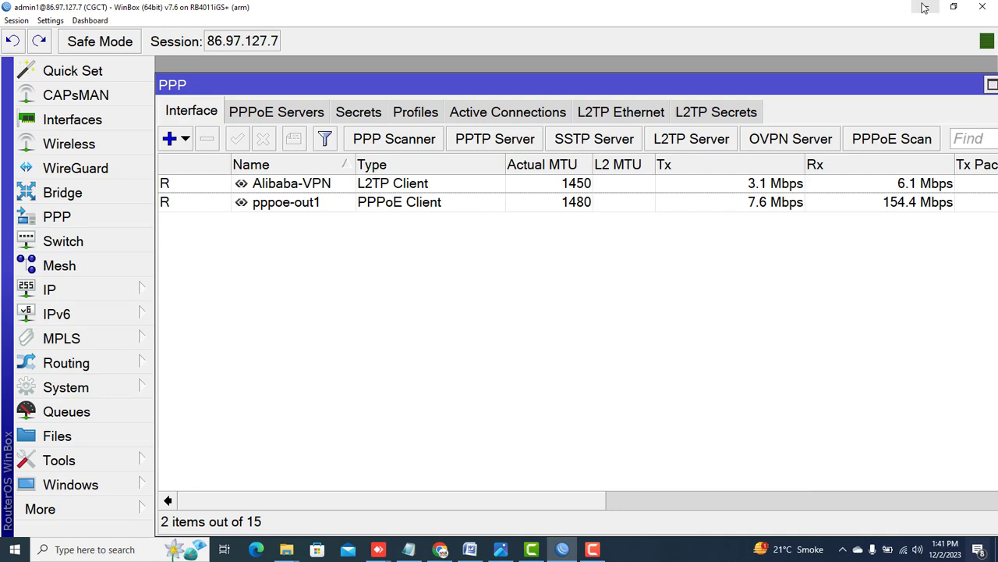
- Minimize the WinBox, Word and browser windows and return to WinBox
left_click(924, 8)
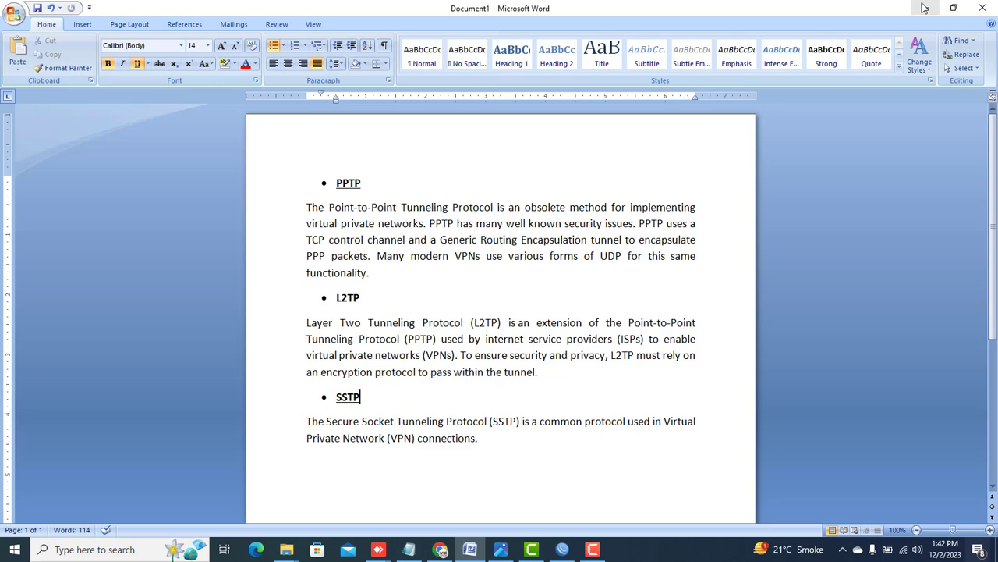
left_click(925, 7)
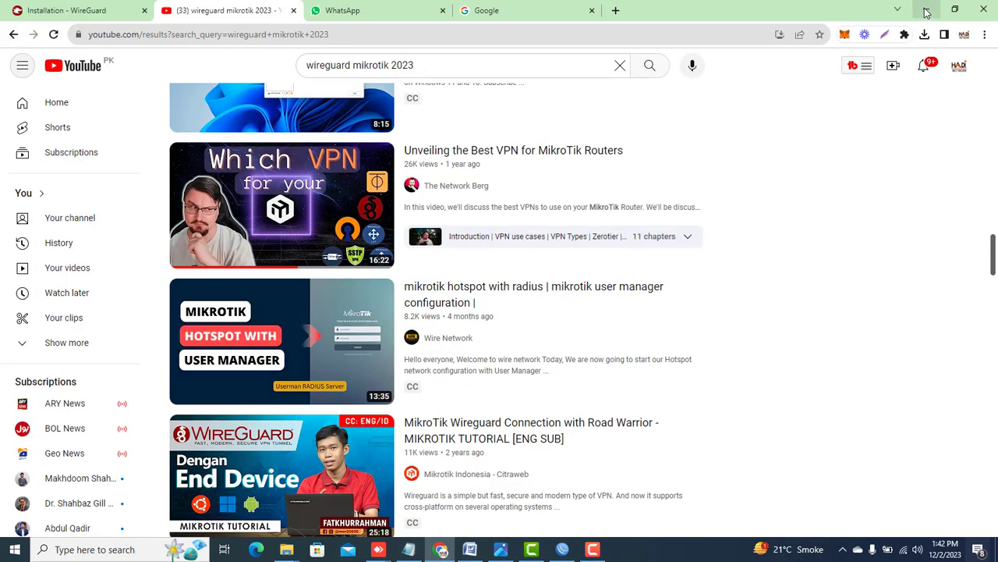
left_click(563, 549)
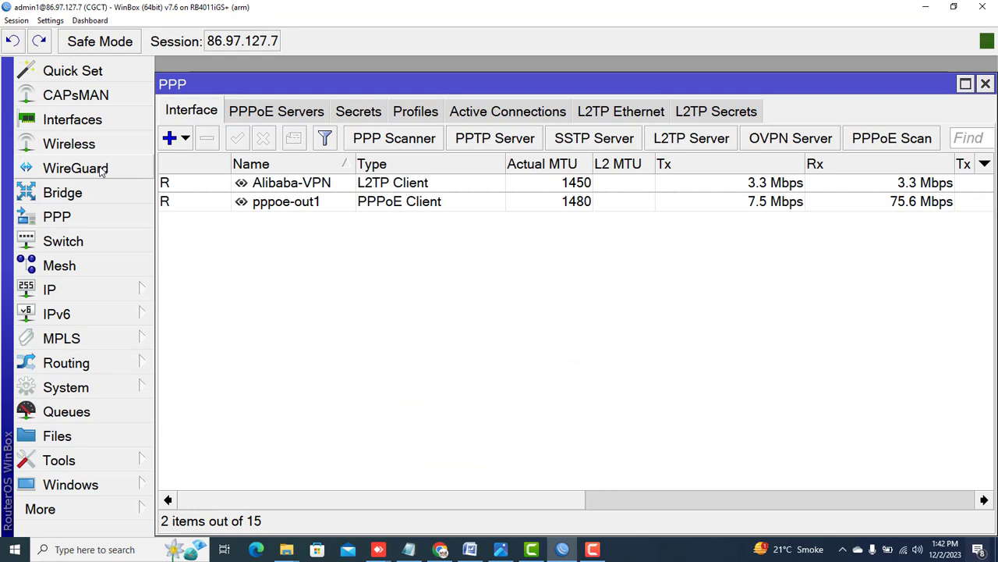
- Check the RouterOS version in the router's system resources, and close the Resources and PPP windows
left_click(83, 396)
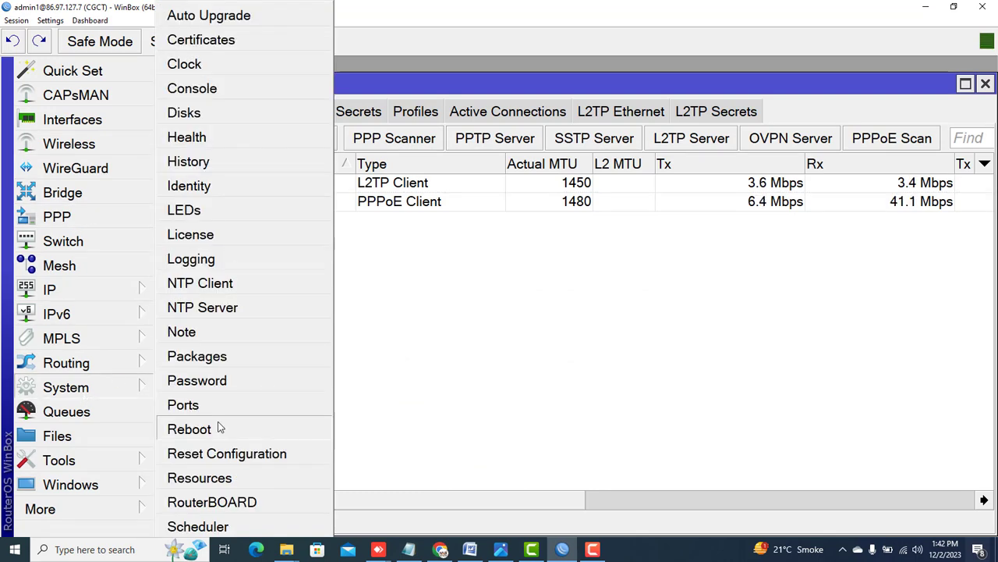
left_click(212, 479)
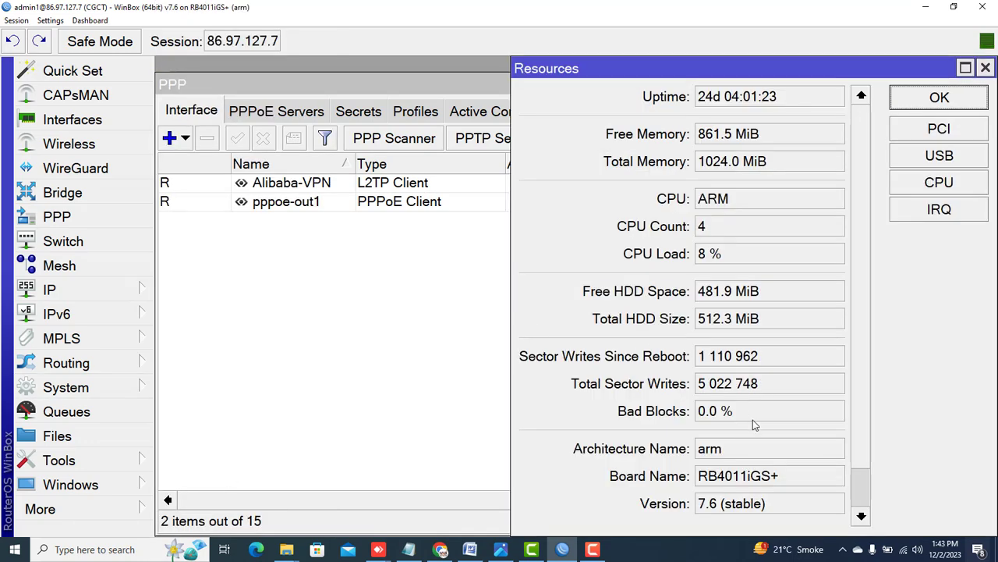
left_click_drag(673, 71, 588, 71)
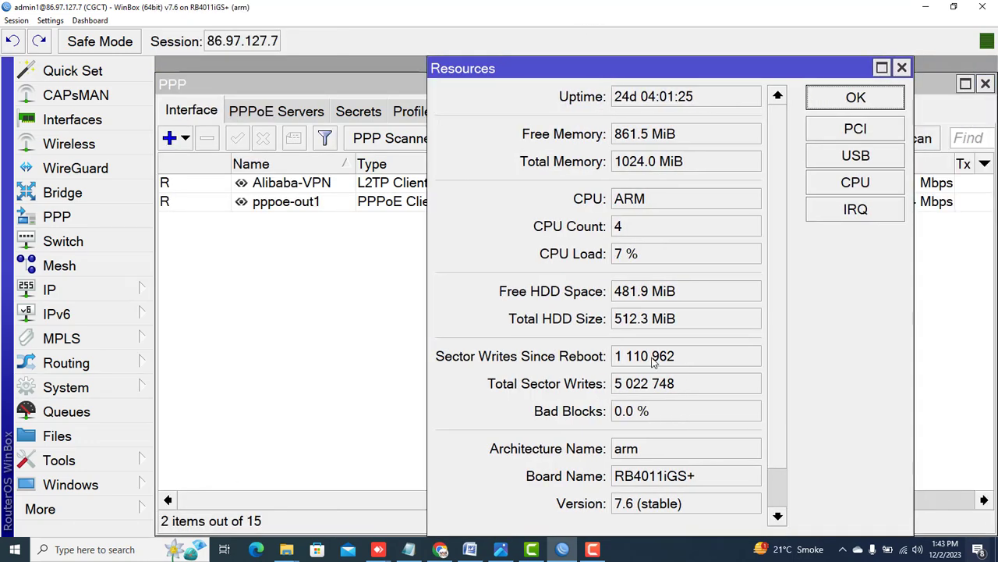
left_click_drag(629, 503, 617, 507)
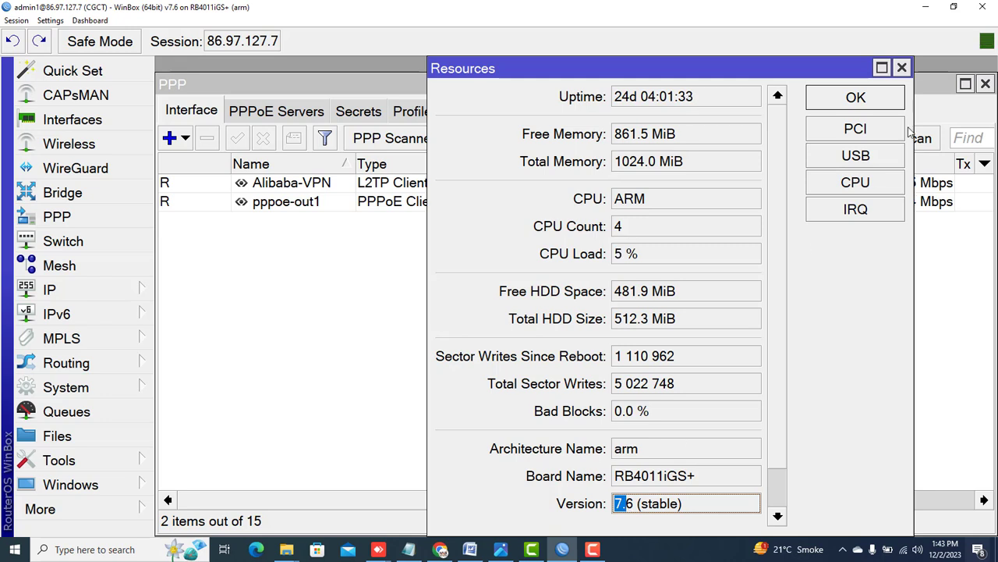
left_click(902, 68)
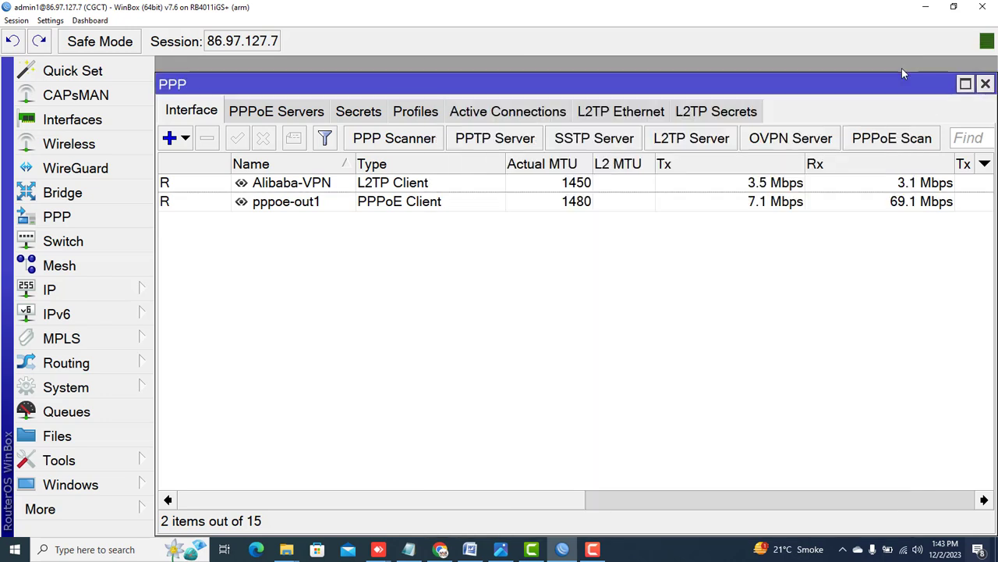
left_click(986, 84)
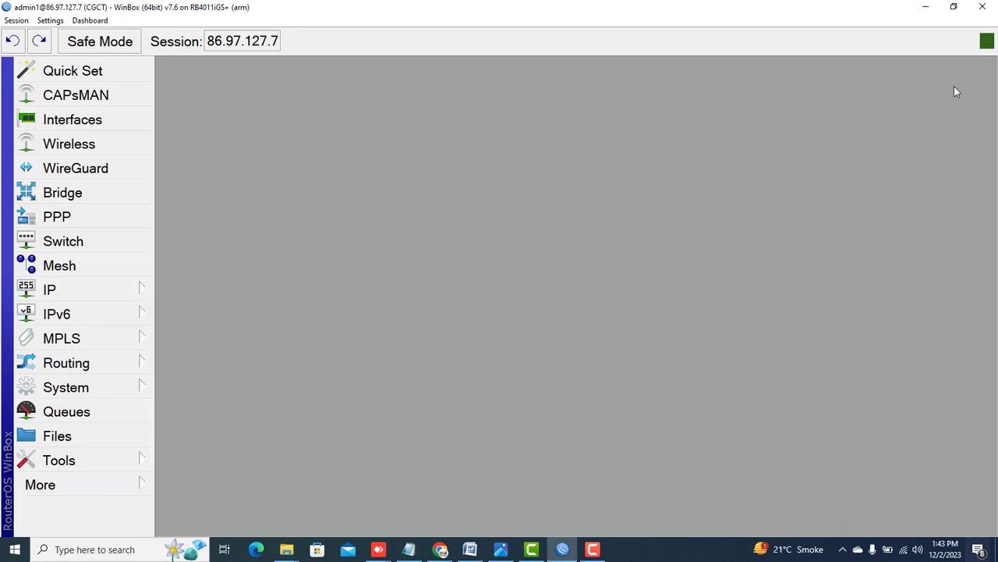
- Create a WireGuard interface named wireguard1 with listen port 443 and apply it
left_click(114, 169)
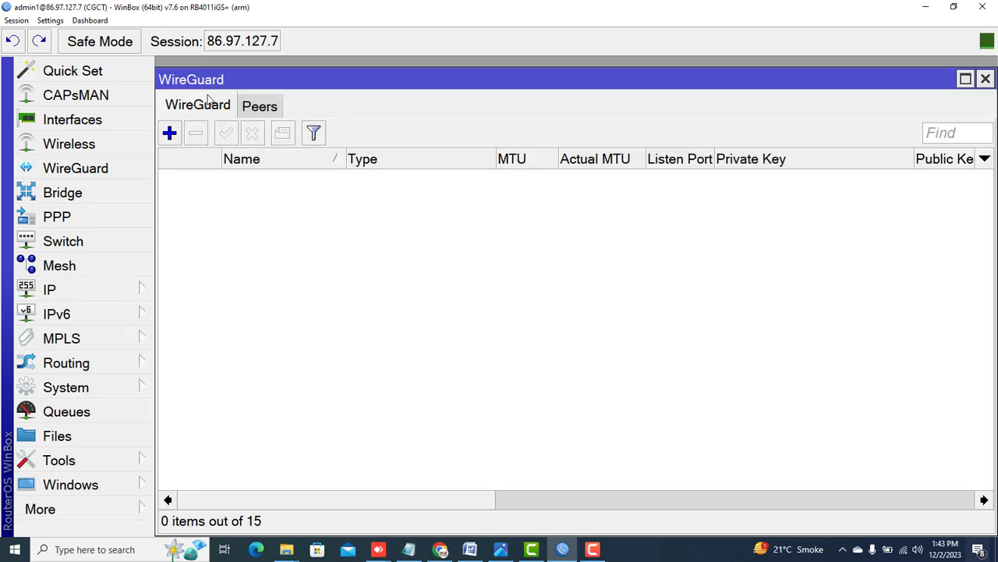
left_click(170, 132)
left_click_drag(334, 128, 156, 161)
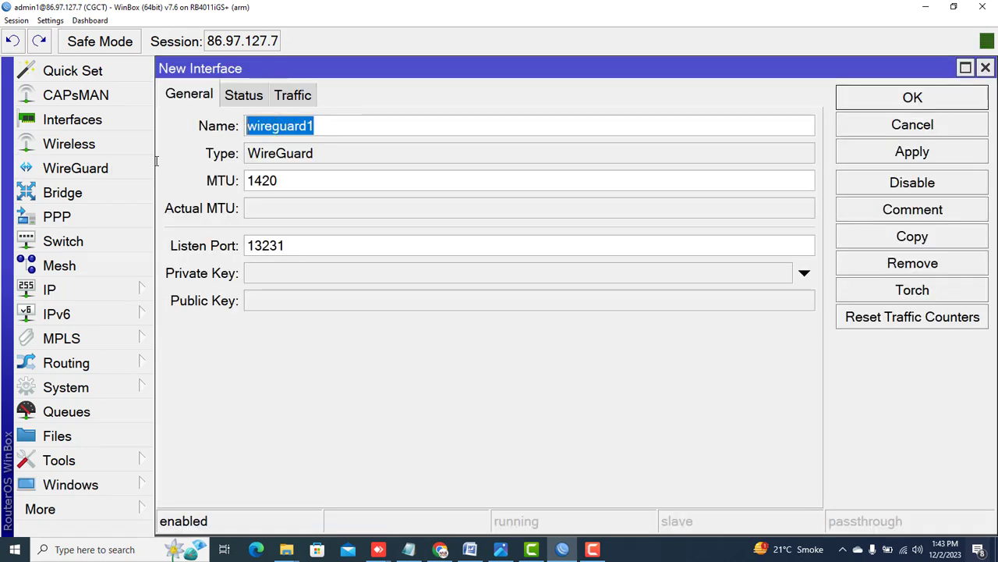
left_click(342, 126)
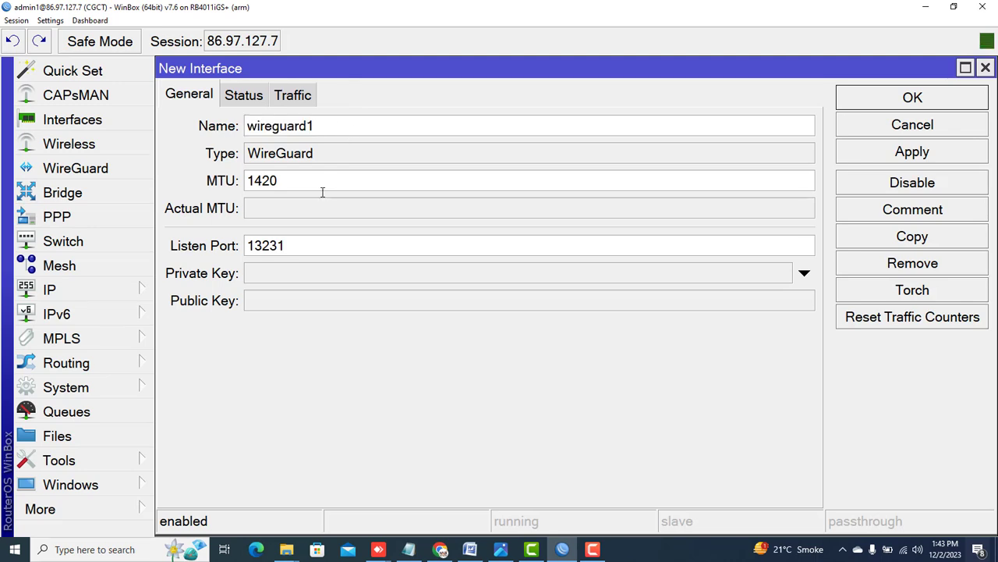
left_click_drag(309, 242, 218, 248)
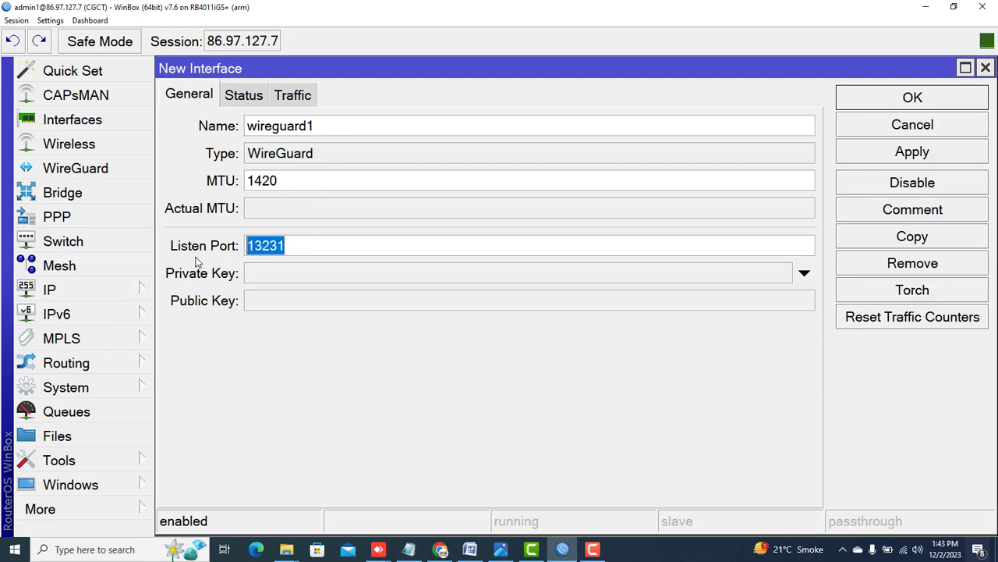
type("443")
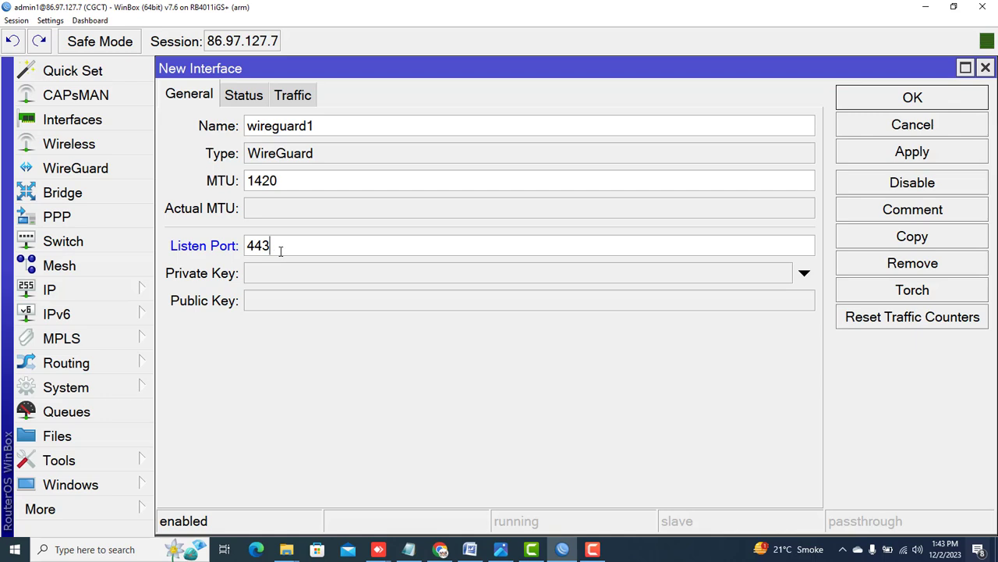
left_click_drag(273, 245, 238, 245)
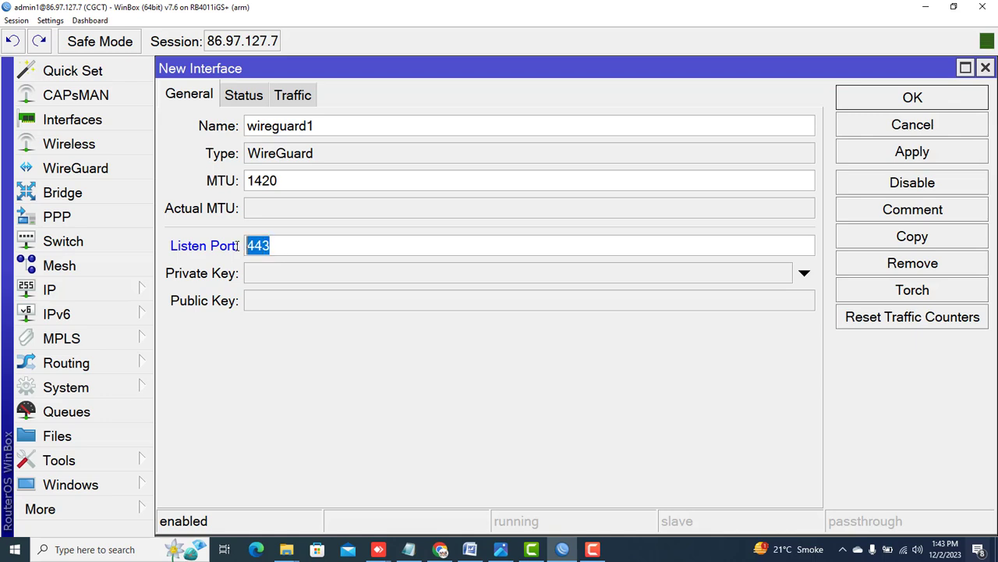
left_click(905, 151)
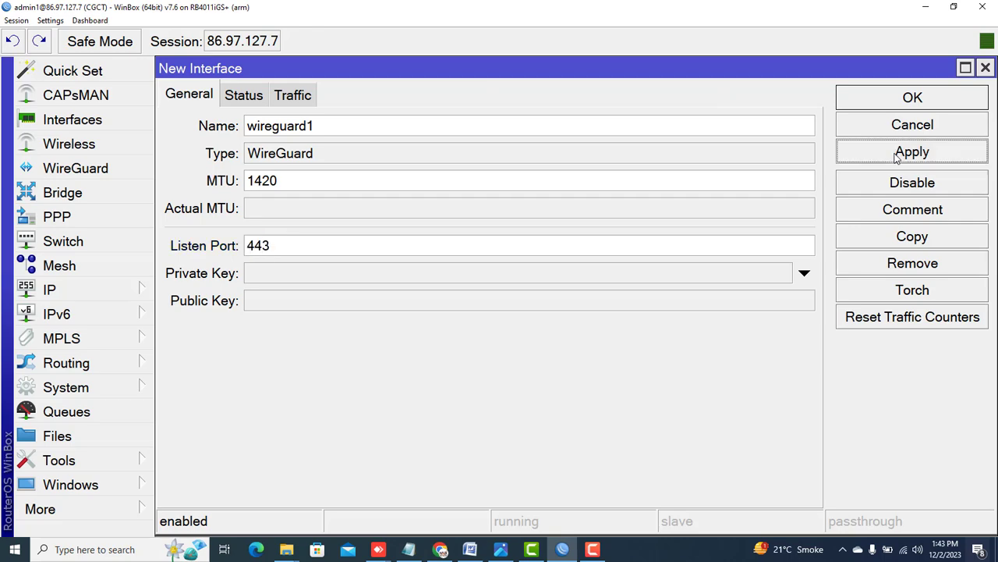
- Examine the wireguard1 interface's status, traffic, private key and public key, close its settings, and look at the WireGuard peers list
left_click(249, 95)
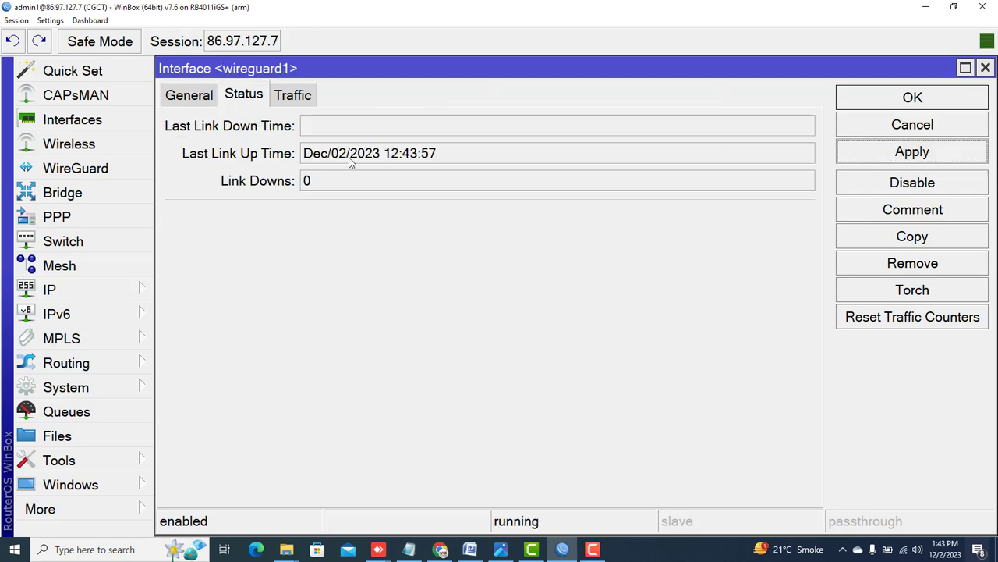
left_click(300, 98)
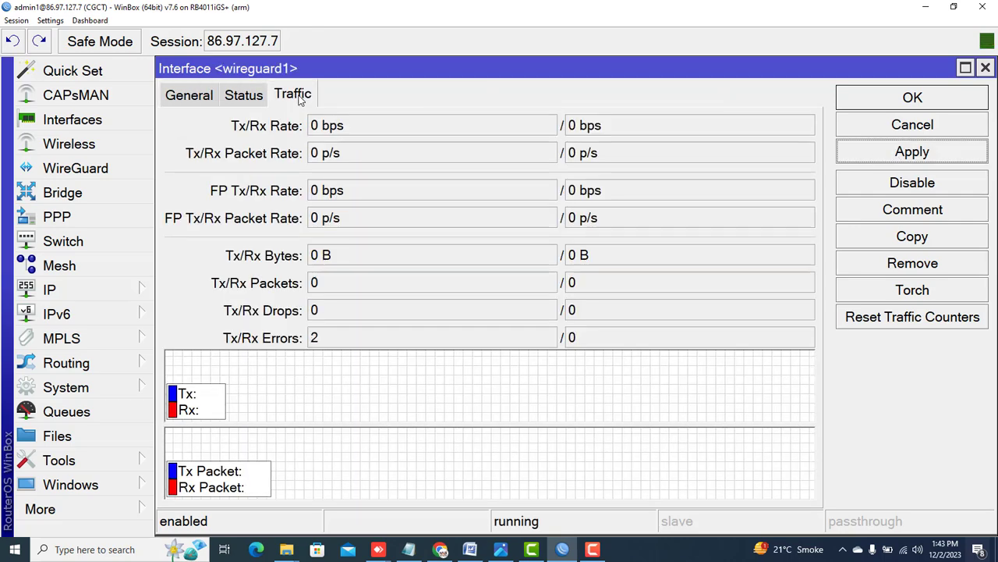
left_click(195, 102)
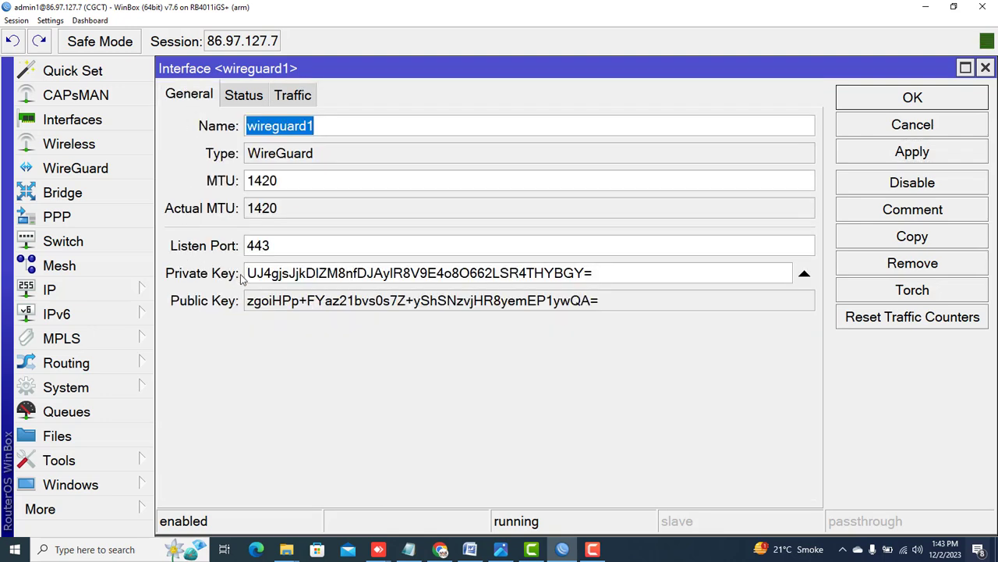
left_click(610, 274)
left_click_drag(610, 274, 236, 279)
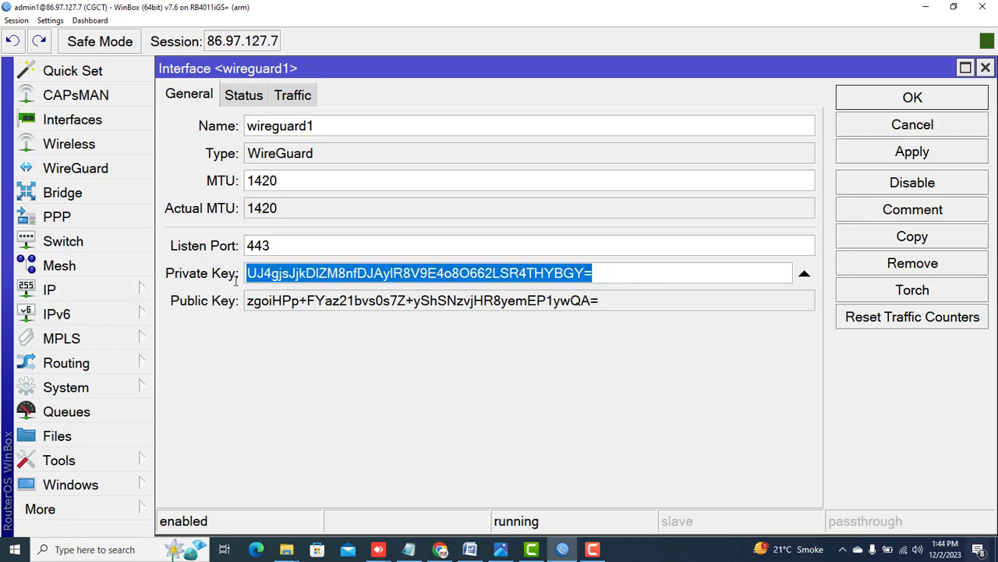
left_click_drag(618, 305, 248, 320)
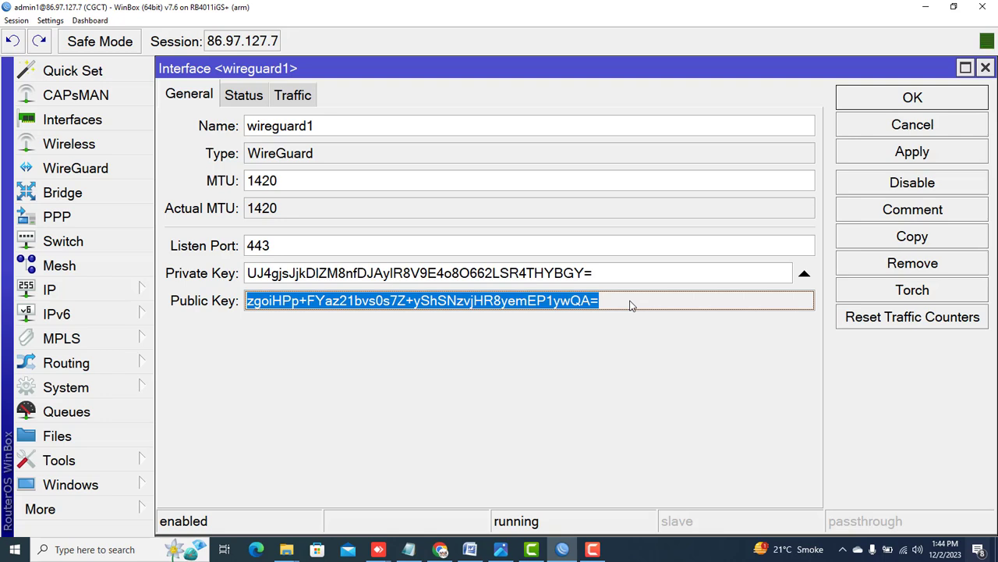
left_click(904, 99)
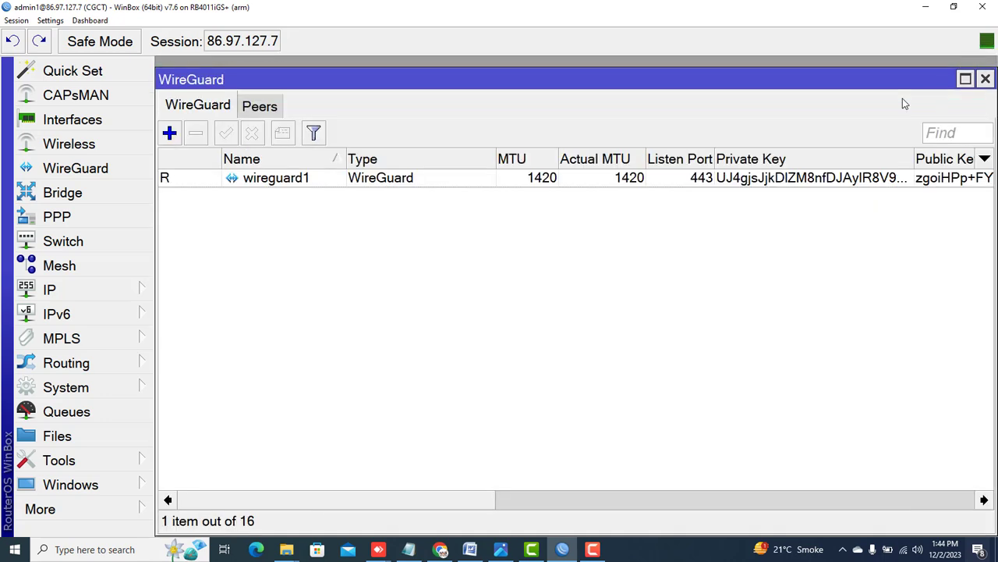
left_click(264, 111)
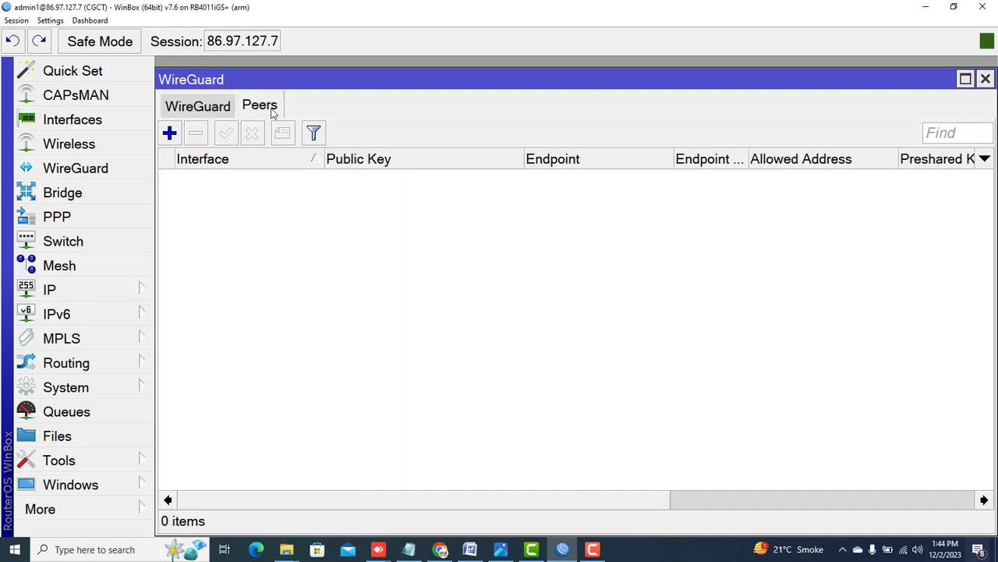
left_click(198, 107)
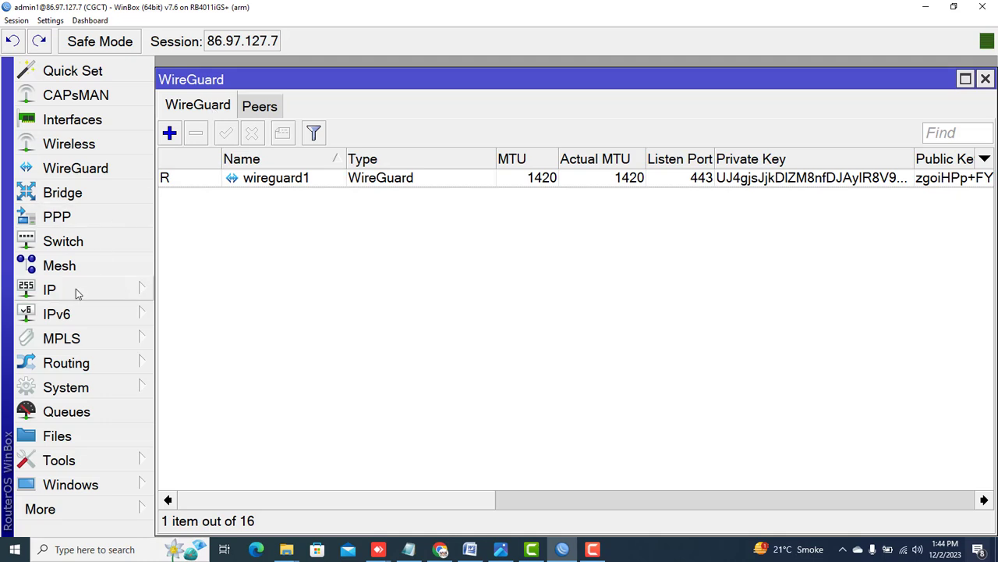
- Add the IP address 192.168.25.1/24 to the wireguard1 interface, apply it, and close the address list
left_click(278, 181)
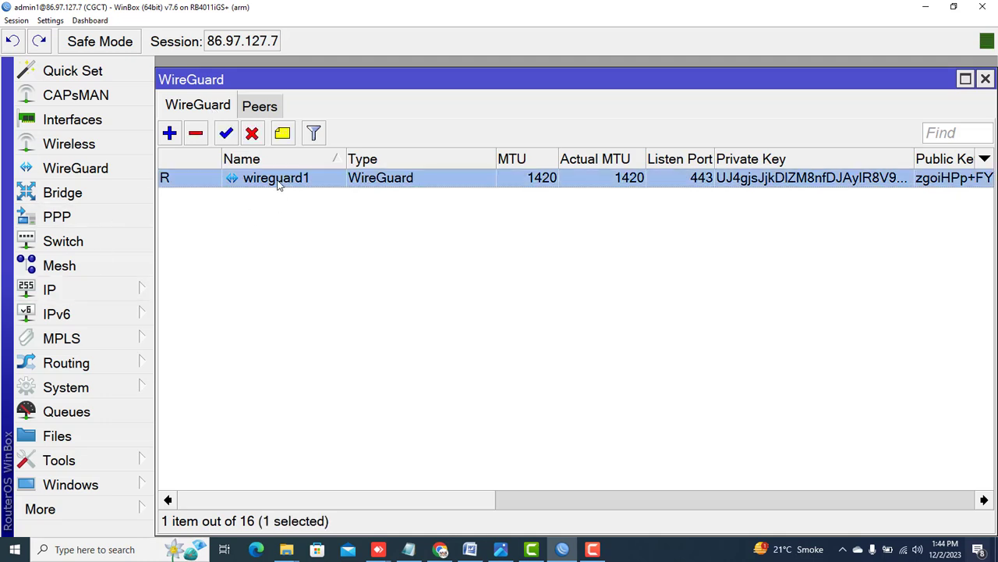
left_click(95, 290)
left_click(222, 41)
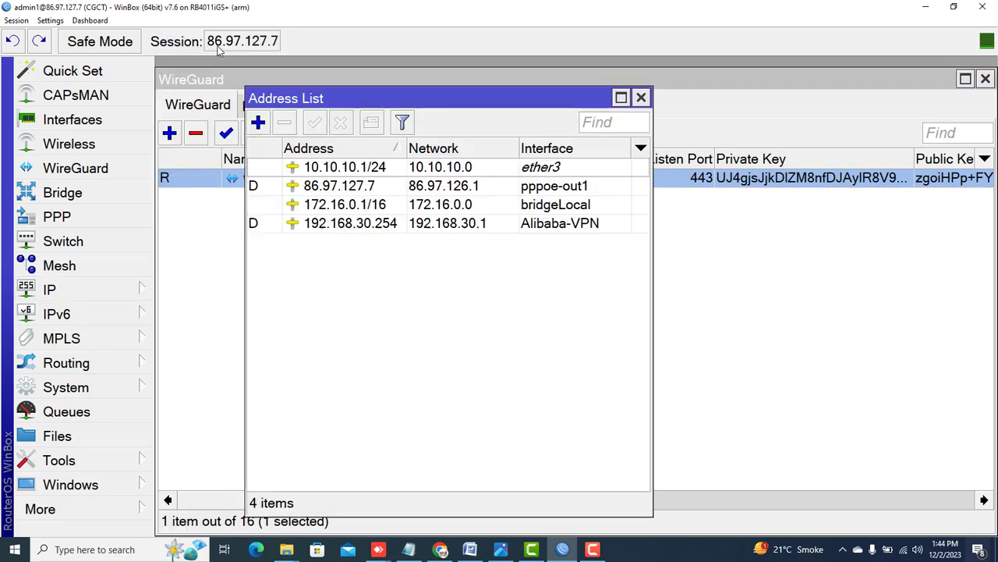
left_click(258, 123)
type("192.168")
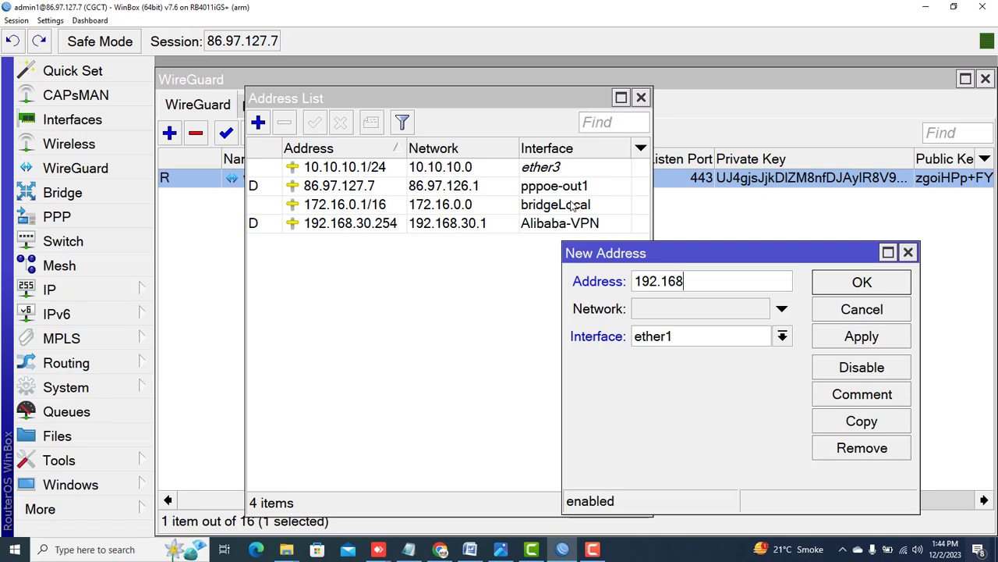
type(".25.")
type("1/24")
left_click(782, 338)
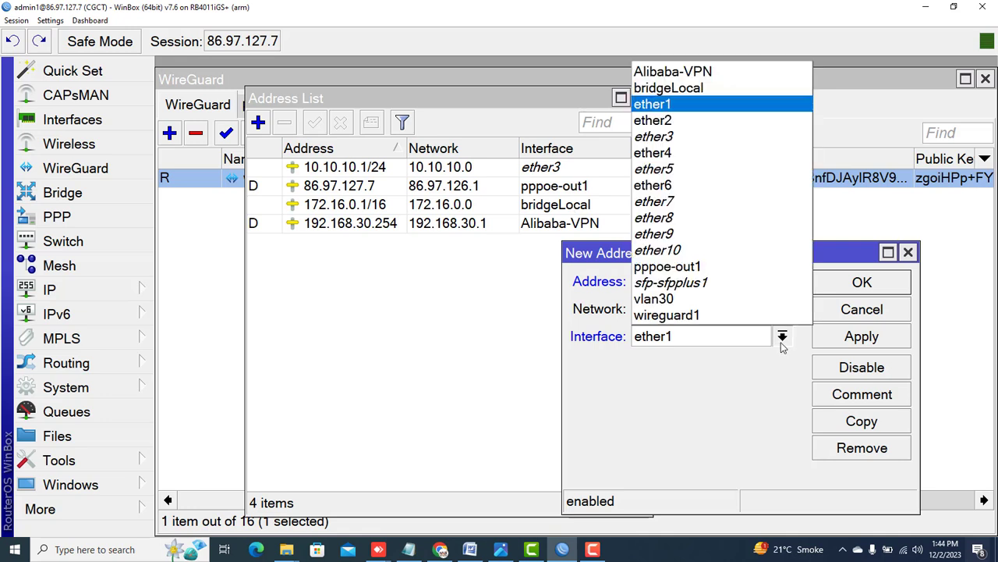
left_click(719, 315)
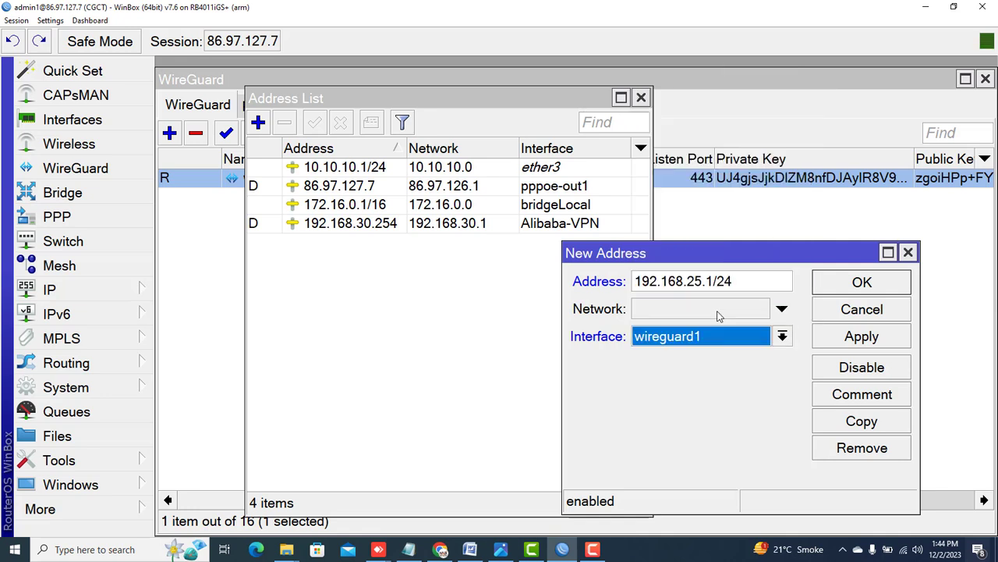
left_click(863, 337)
left_click(860, 285)
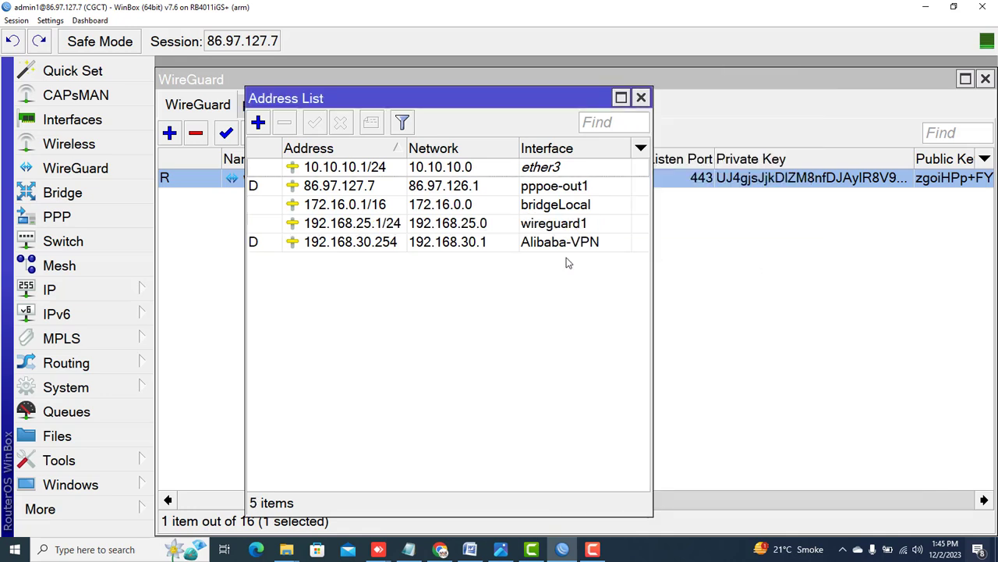
left_click(642, 99)
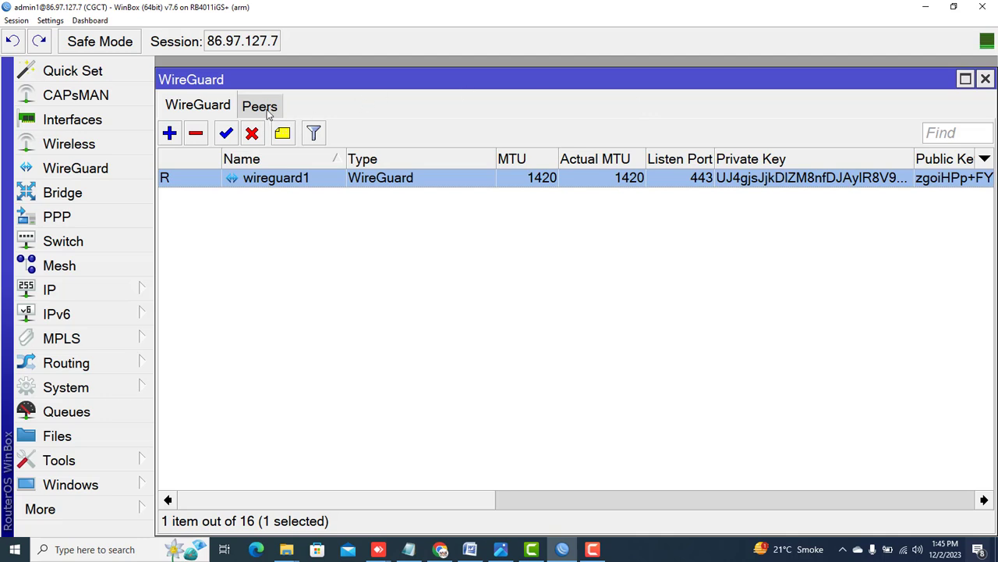
- Start a new WireGuard peer with wireguard1 as its interface
left_click(265, 109)
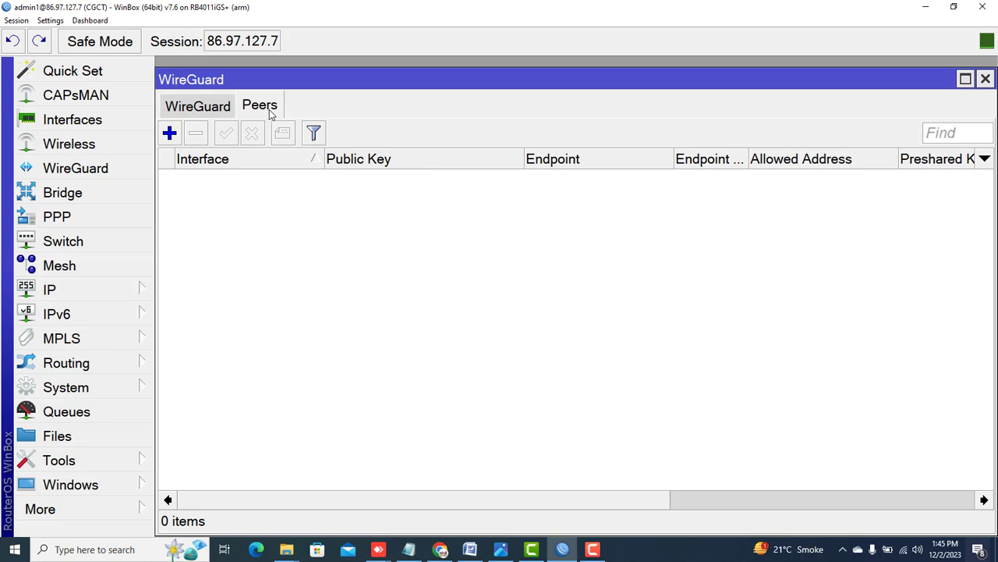
left_click(173, 136)
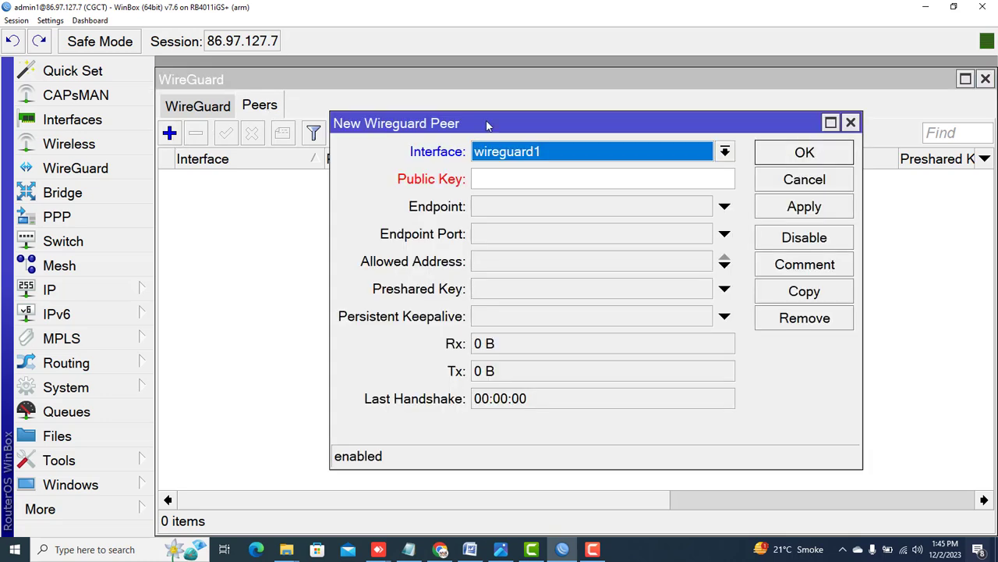
left_click_drag(474, 123, 440, 115)
left_click(489, 146)
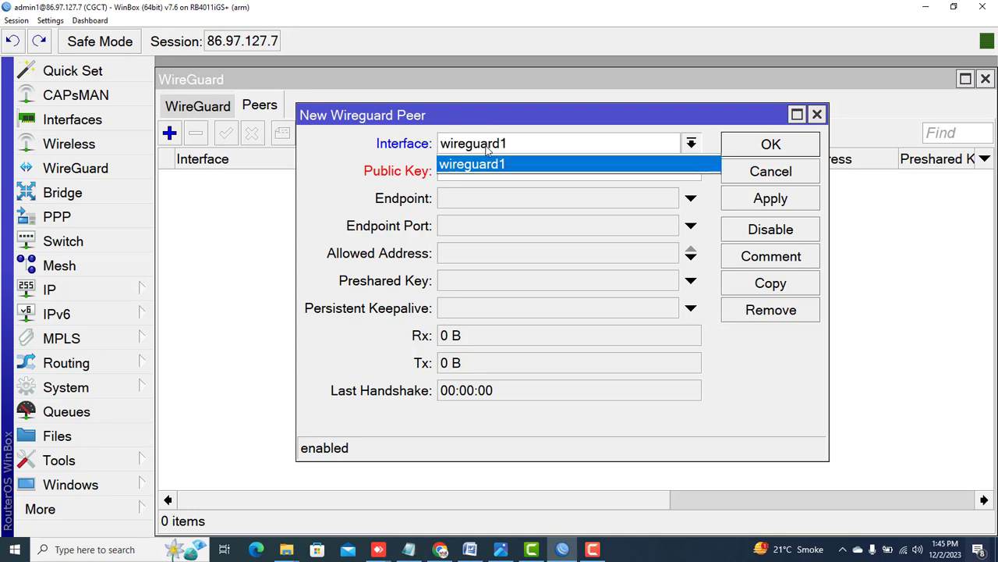
left_click(477, 166)
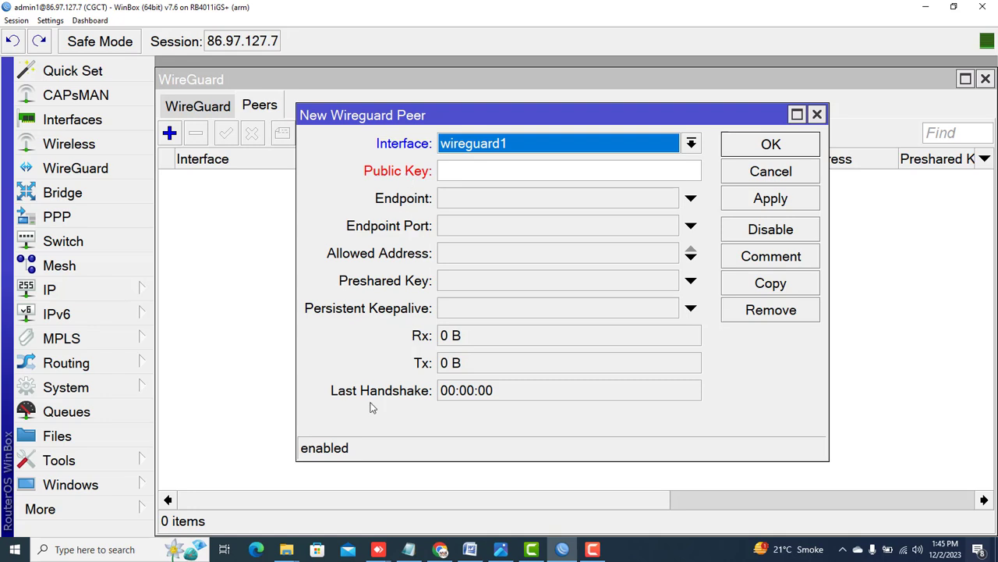
- Switch to Chrome, review the "wireguard download" search results and WireGuard's installation page, and return to WinBox
left_click(441, 549)
left_click(94, 14)
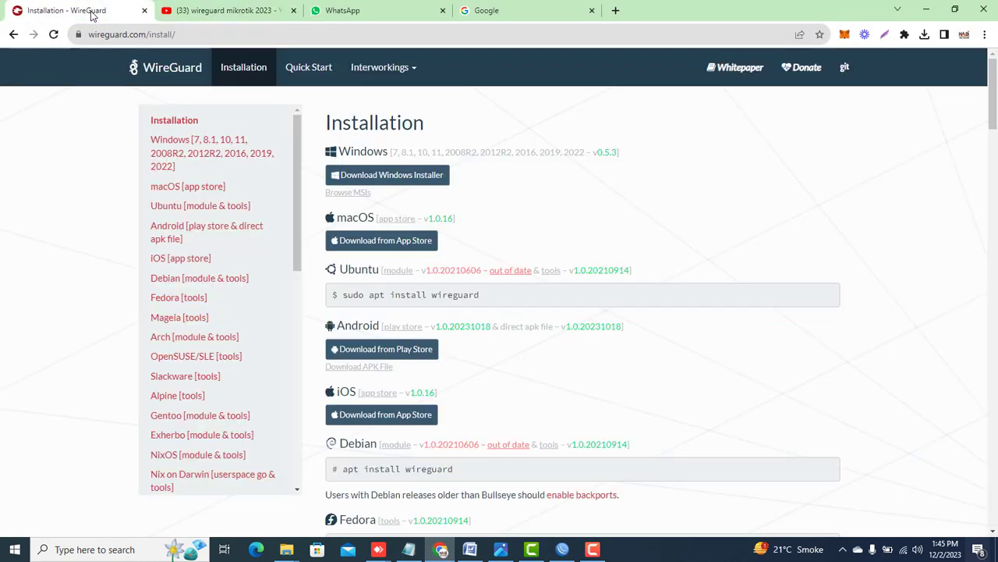
left_click(195, 36)
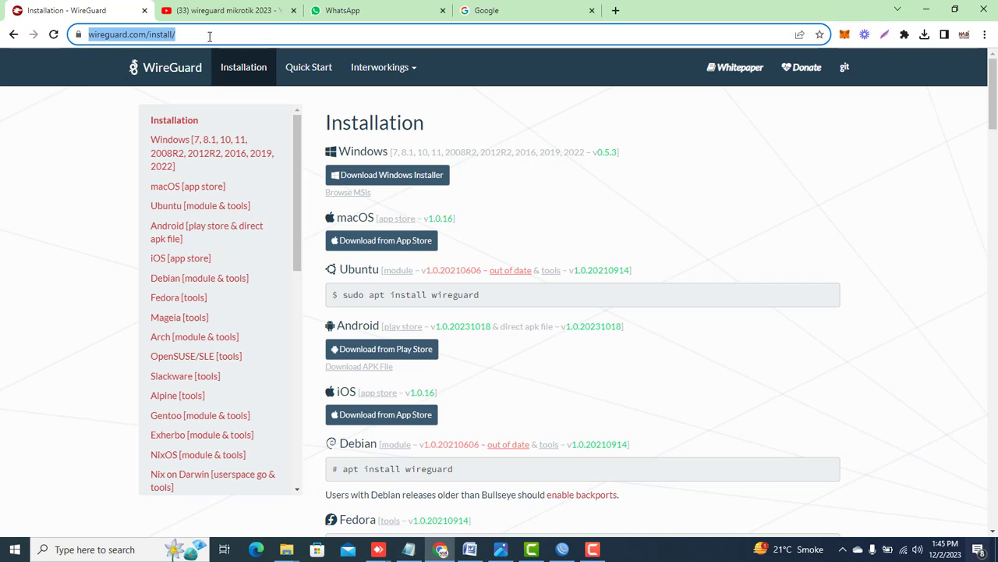
left_click(12, 37)
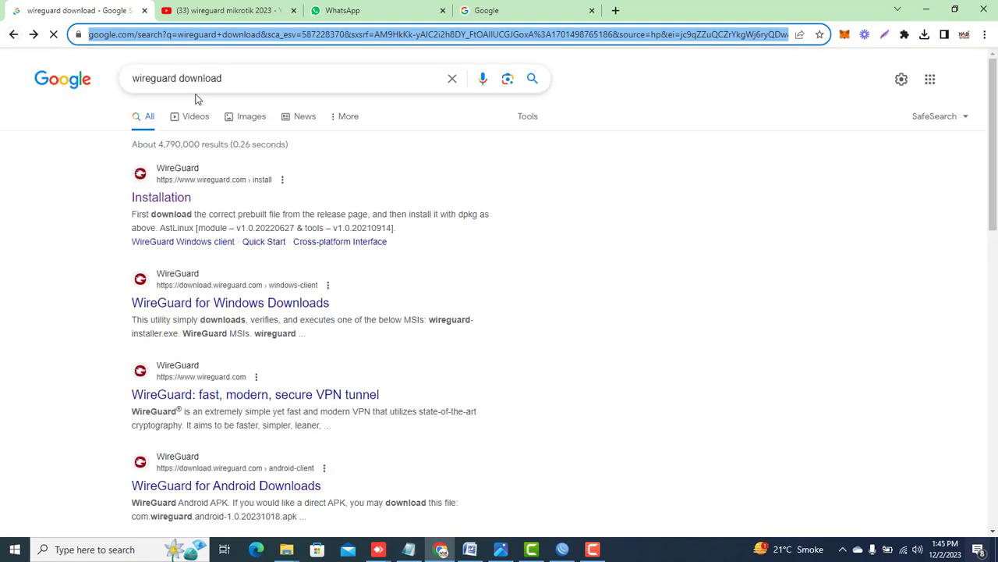
left_click(230, 81)
left_click_drag(230, 81, 98, 89)
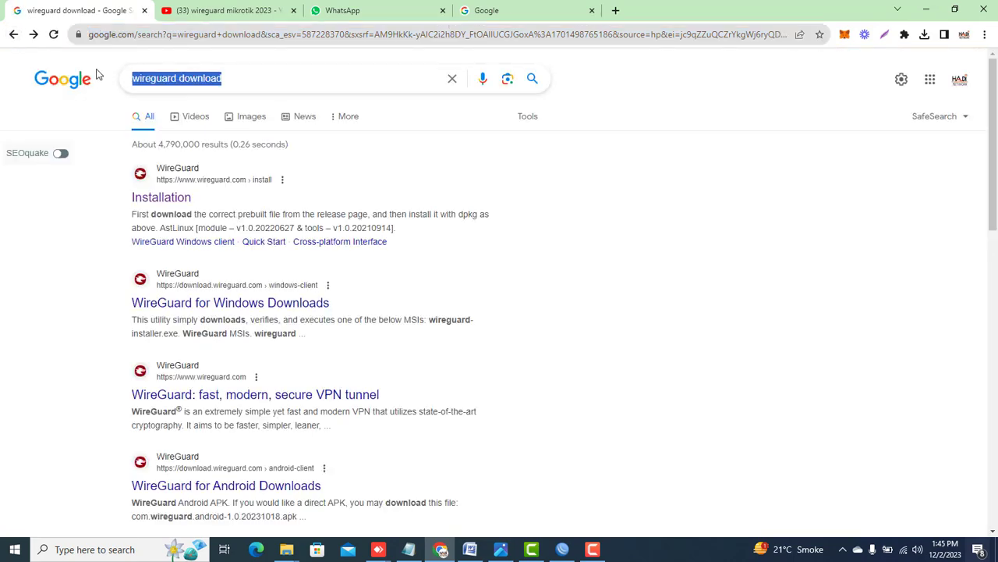
left_click(178, 200)
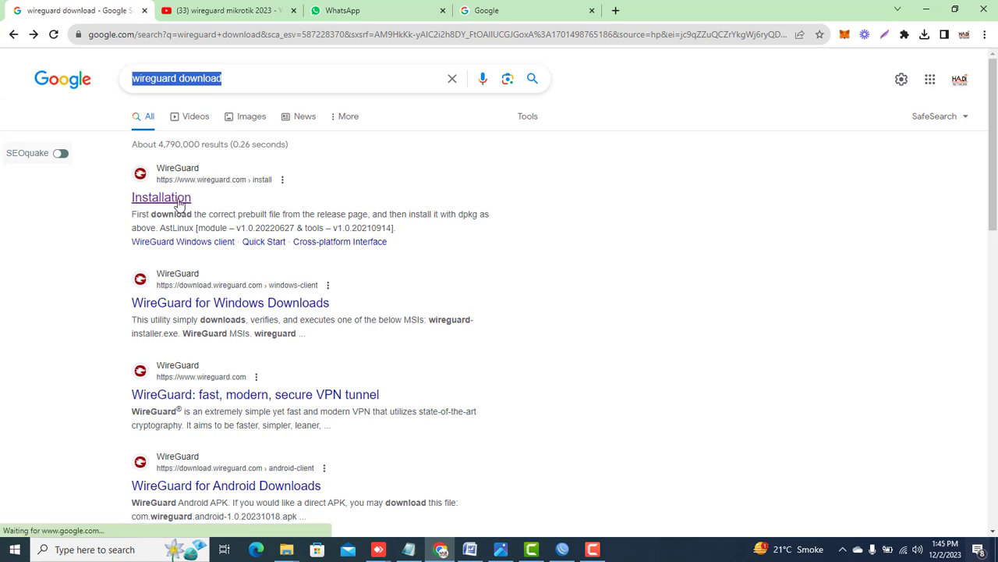
left_click(36, 37)
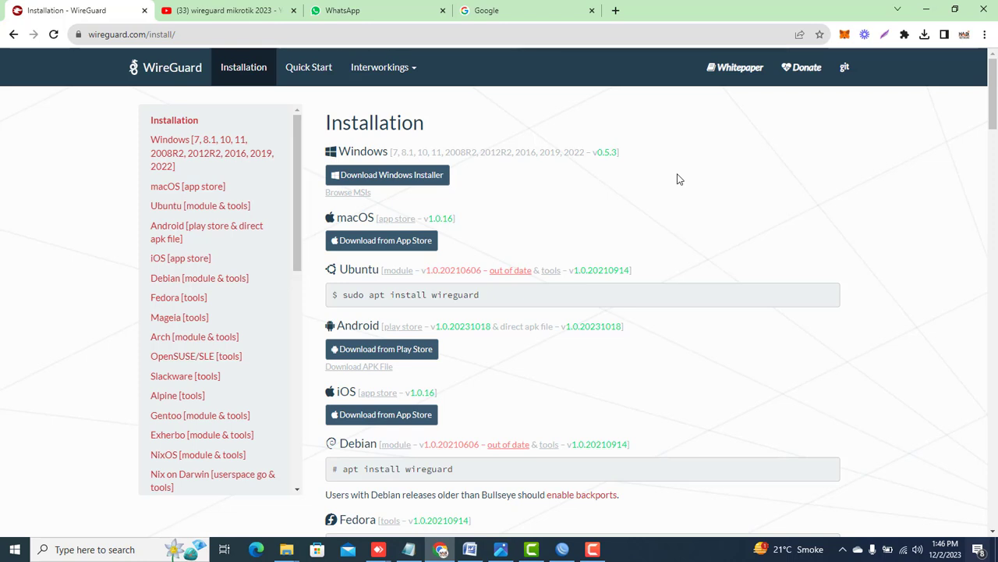
left_click(926, 9)
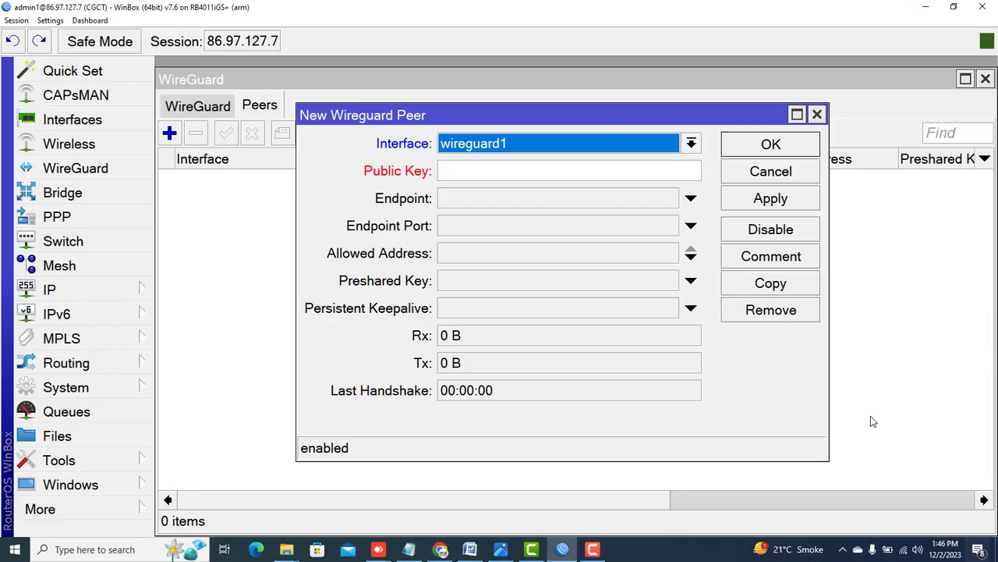
- Open the WireGuard desktop client and start a new empty tunnel named HADI-1
left_click(842, 549)
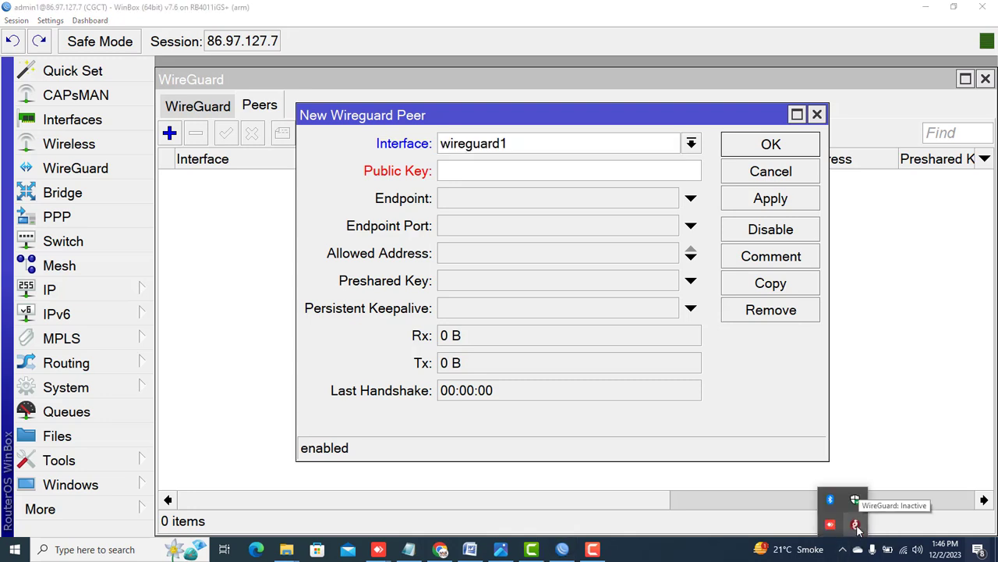
left_click(856, 526)
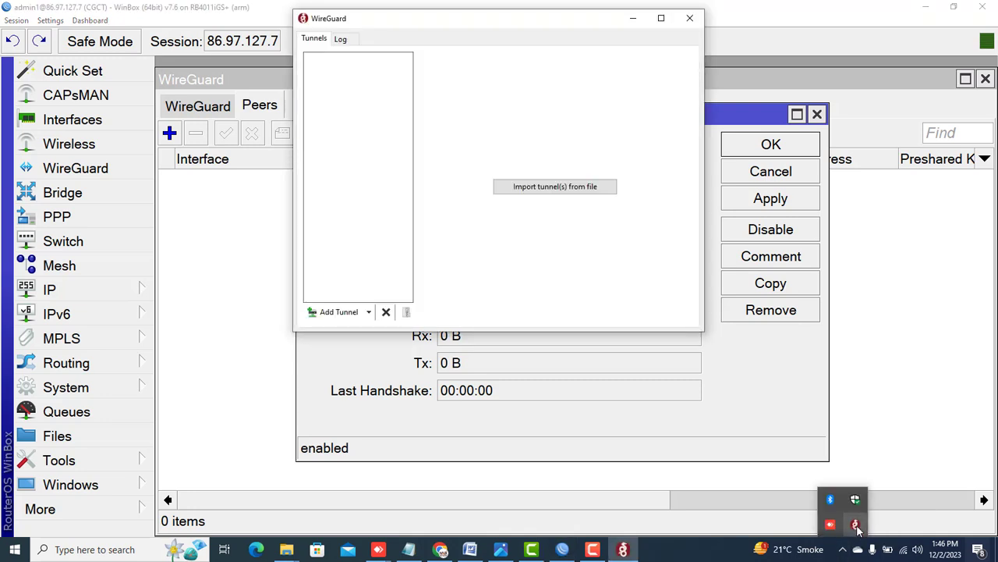
left_click_drag(449, 23, 520, 101)
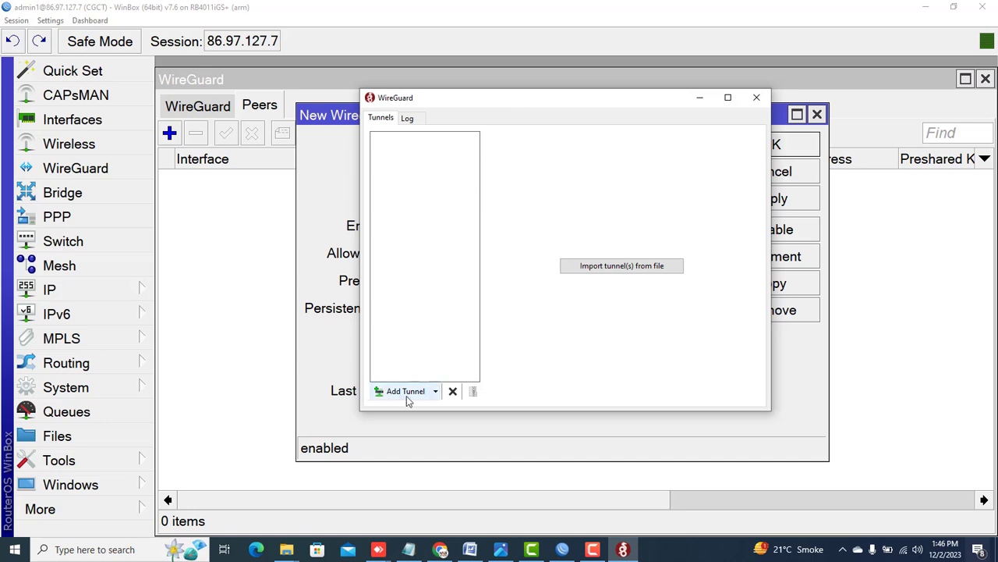
left_click(436, 397)
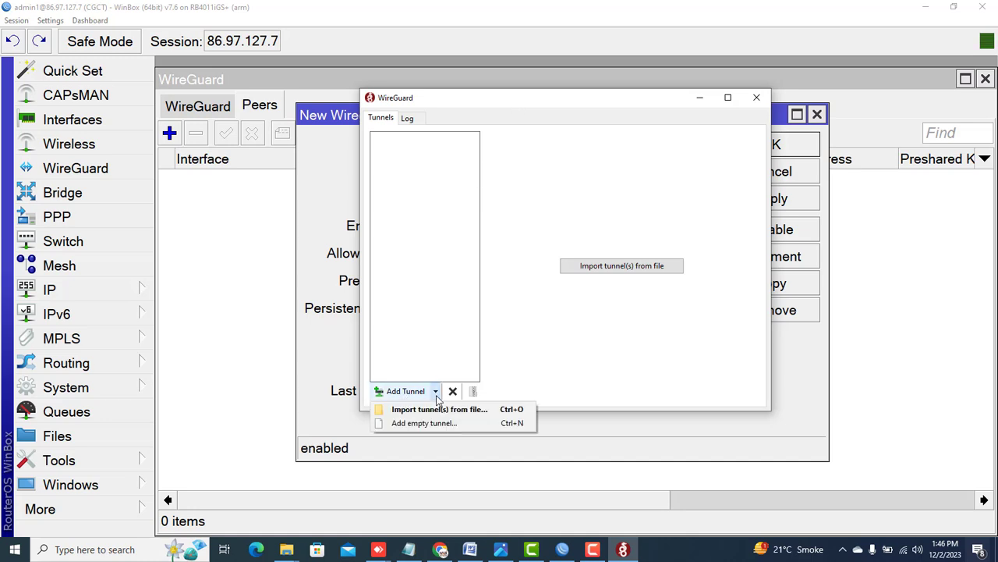
left_click(409, 425)
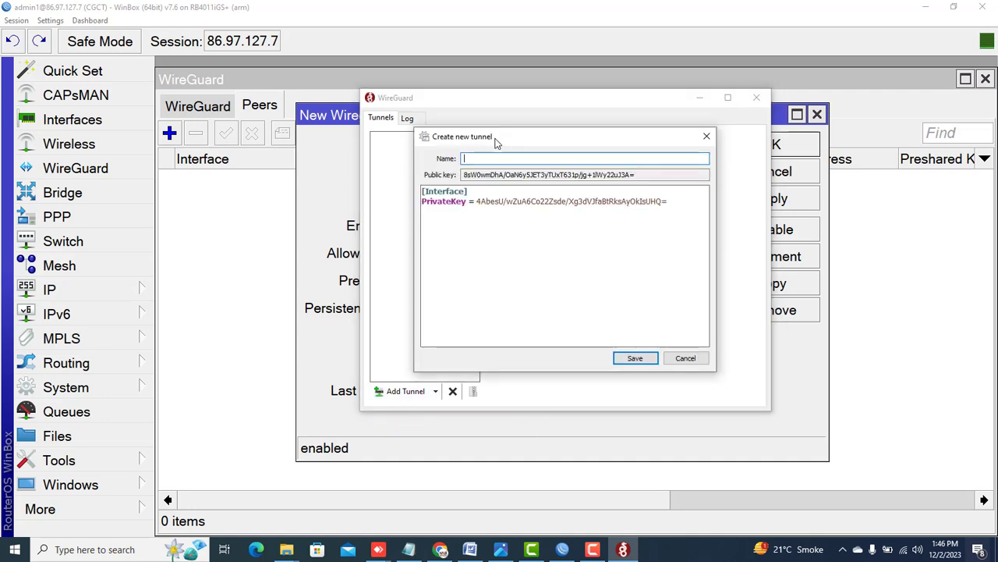
left_click_drag(495, 136, 543, 155)
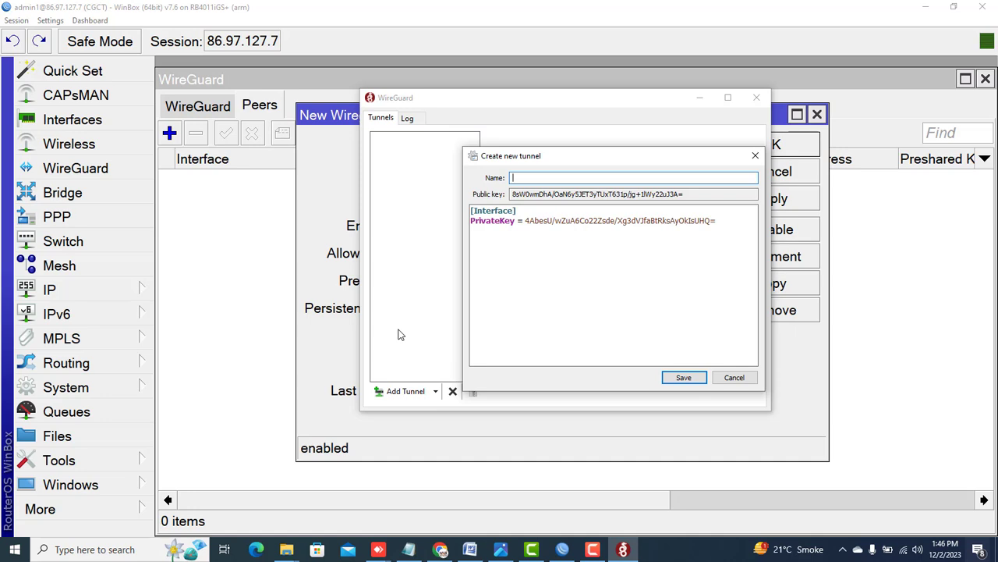
type("HADI-1")
- Copy the public key of the new HADI-1 tunnel and save the tunnel
left_click(689, 195)
left_click_drag(690, 197, 521, 198)
right_click(521, 198)
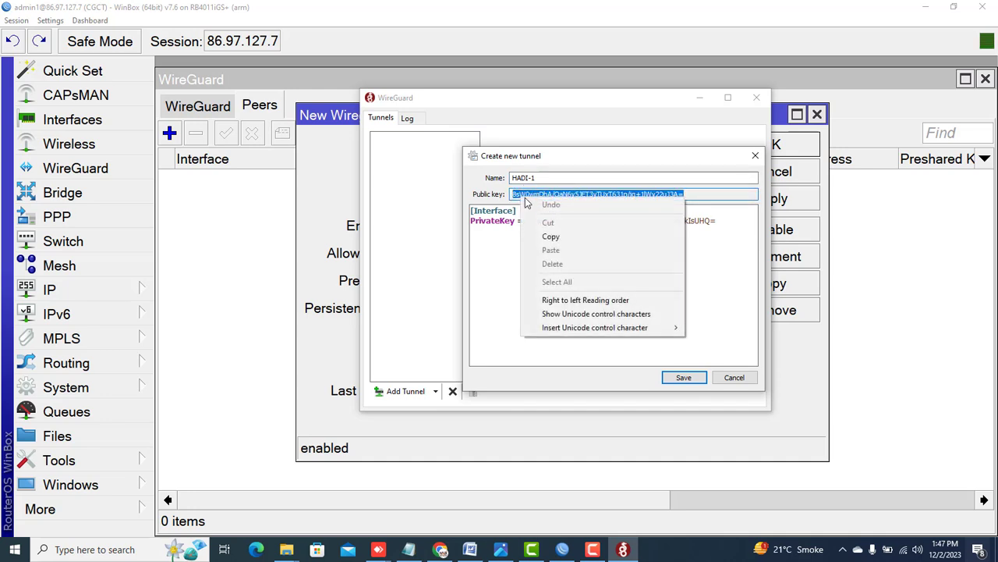
left_click(552, 237)
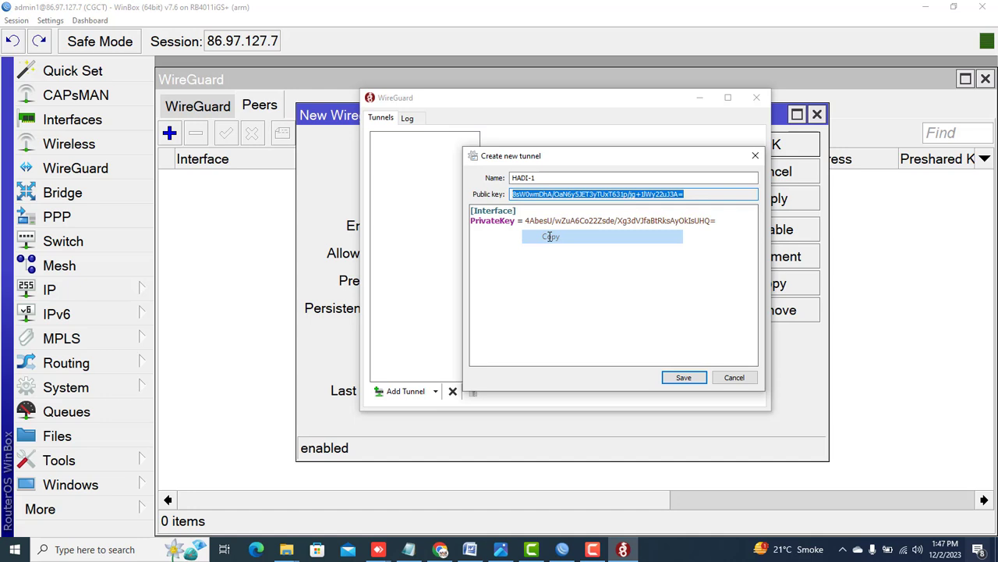
left_click(682, 378)
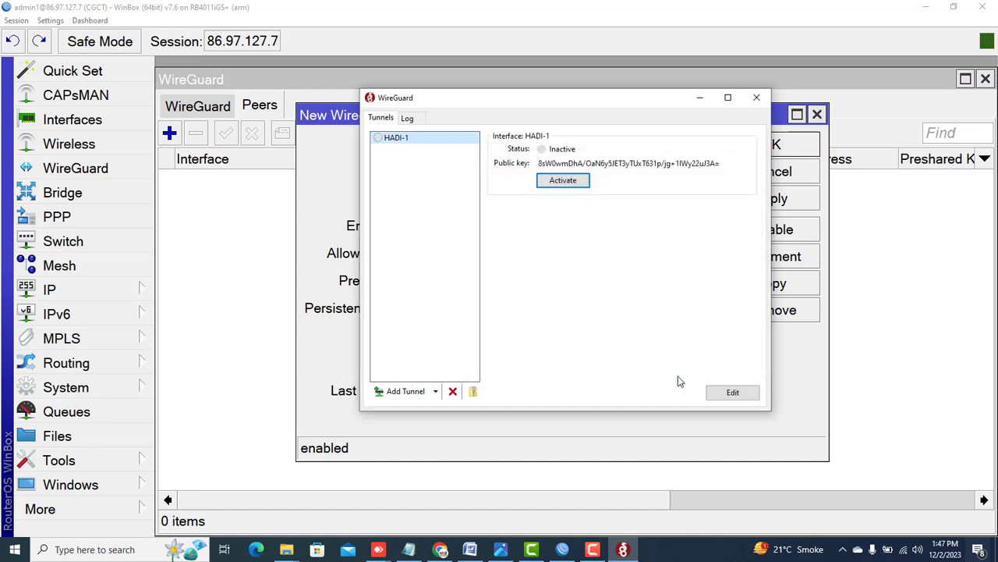
- Return to WinBox, paste the tunnel's public key into the new peer, and set its endpoint port to 443
left_click(314, 177)
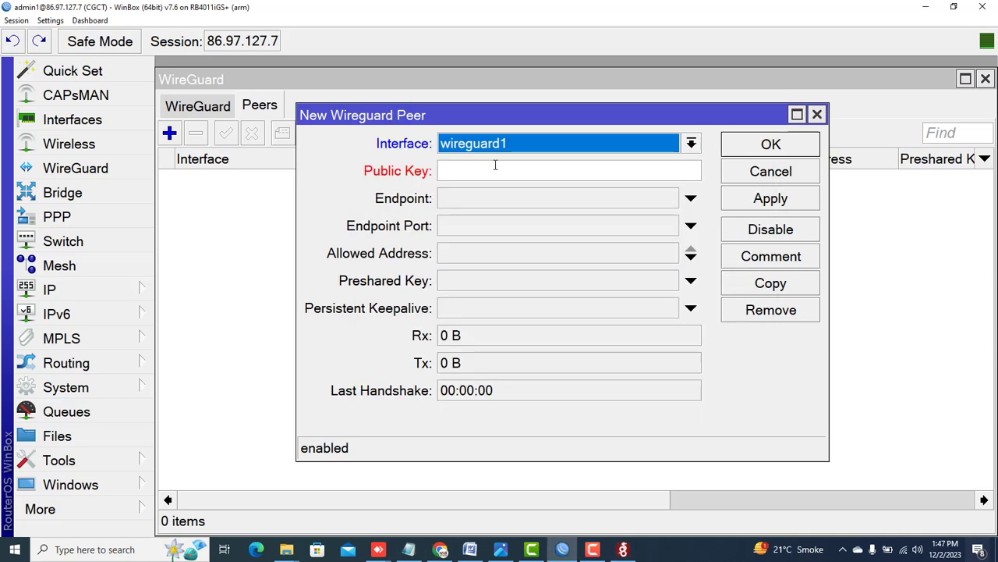
left_click_drag(434, 118, 429, 143)
left_click(441, 196)
key("ctrl+v")
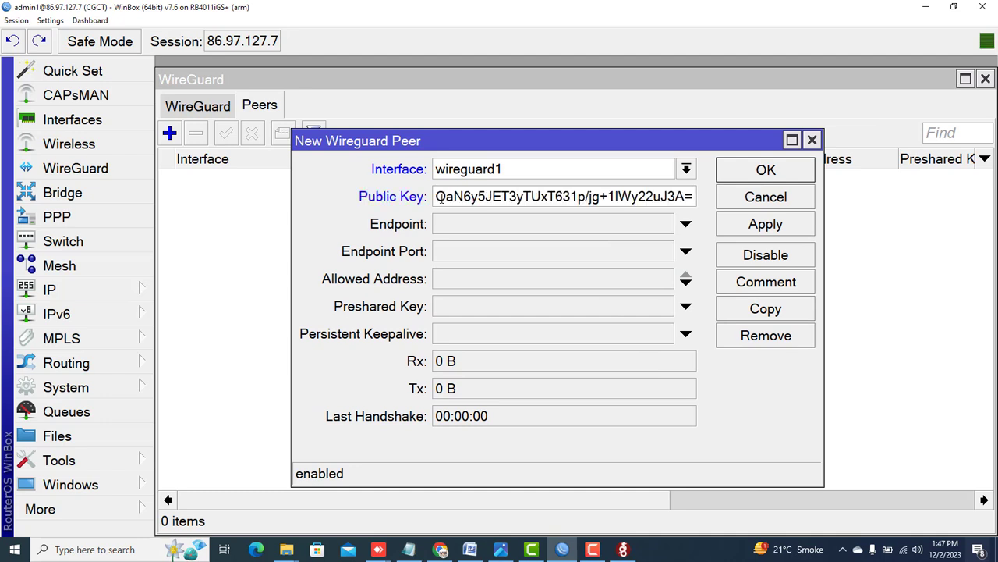
left_click(452, 257)
type("443")
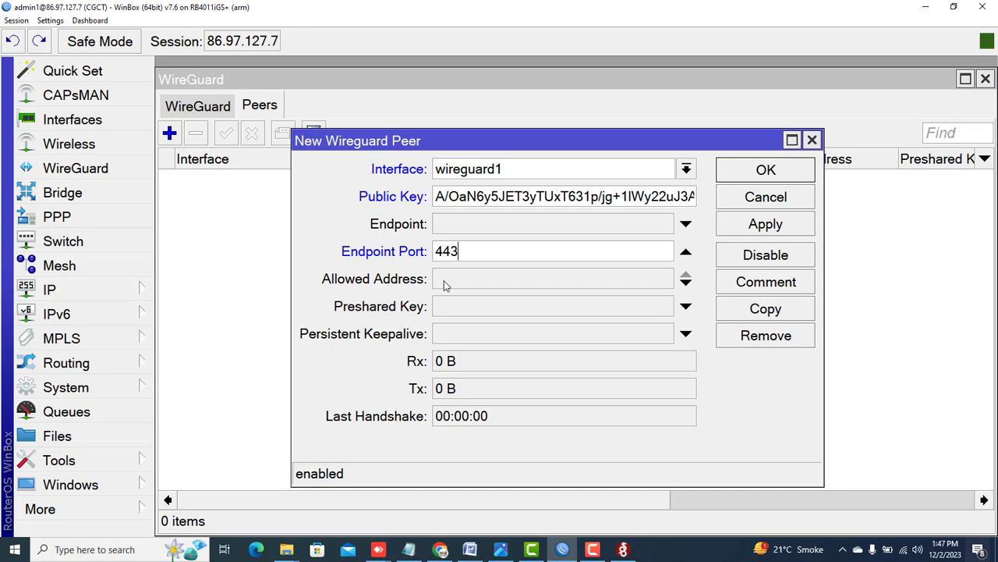
- Check the address assigned to wireguard1 in the router's IP address list, then close the list
left_click(73, 293)
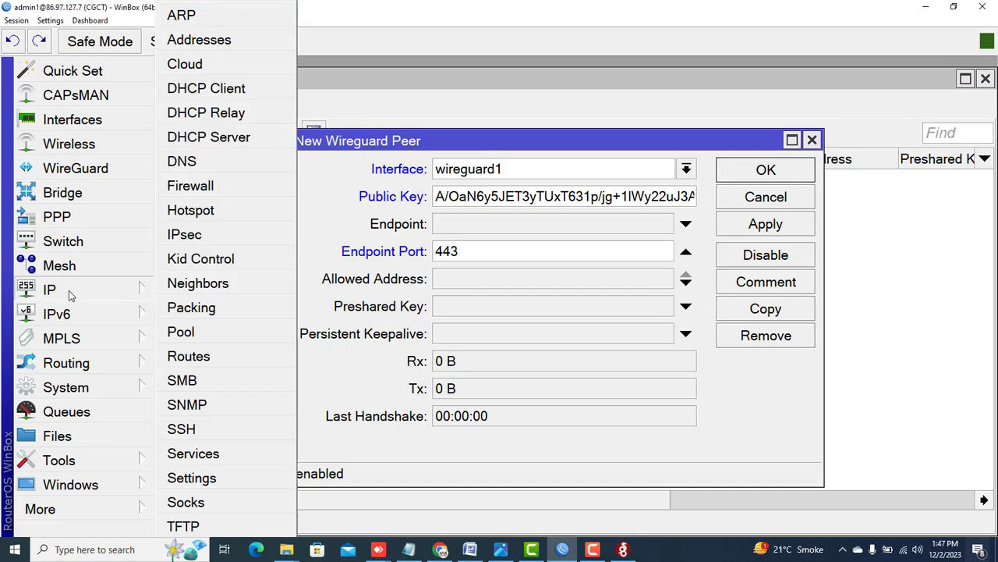
left_click(198, 51)
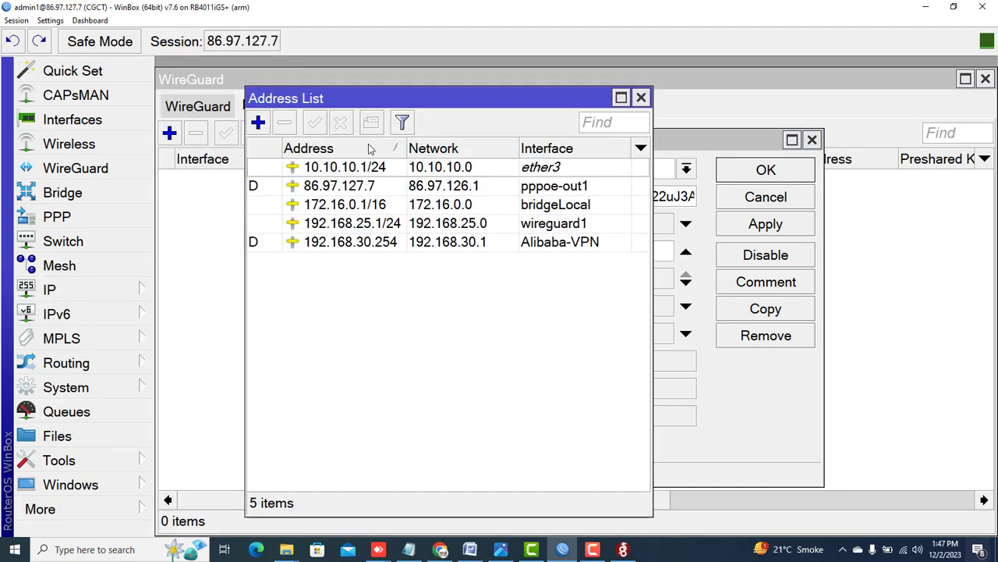
left_click(360, 226)
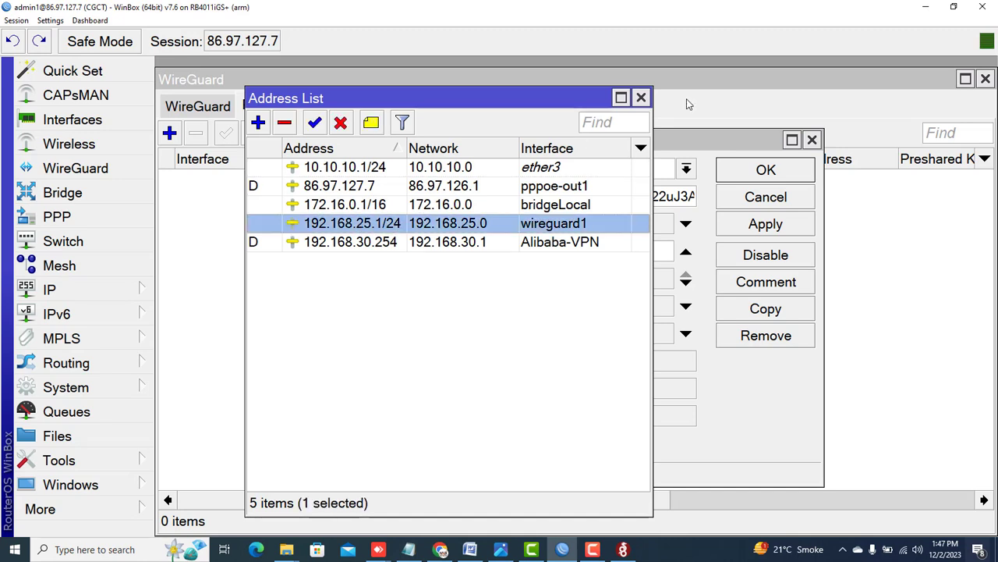
left_click(641, 98)
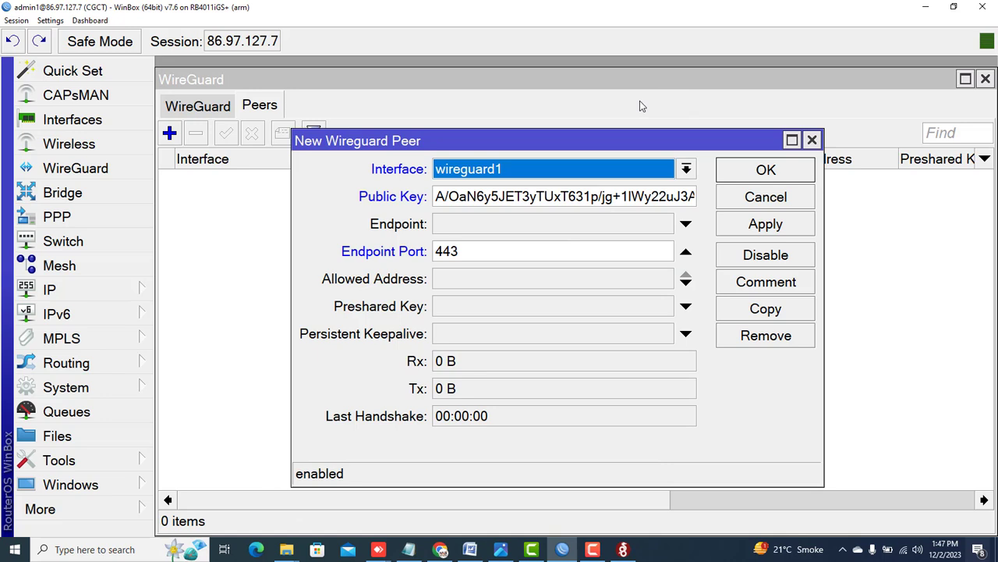
- Set the new peer's allowed address to 192.168.25.2/32
left_click(455, 287)
left_click(453, 283)
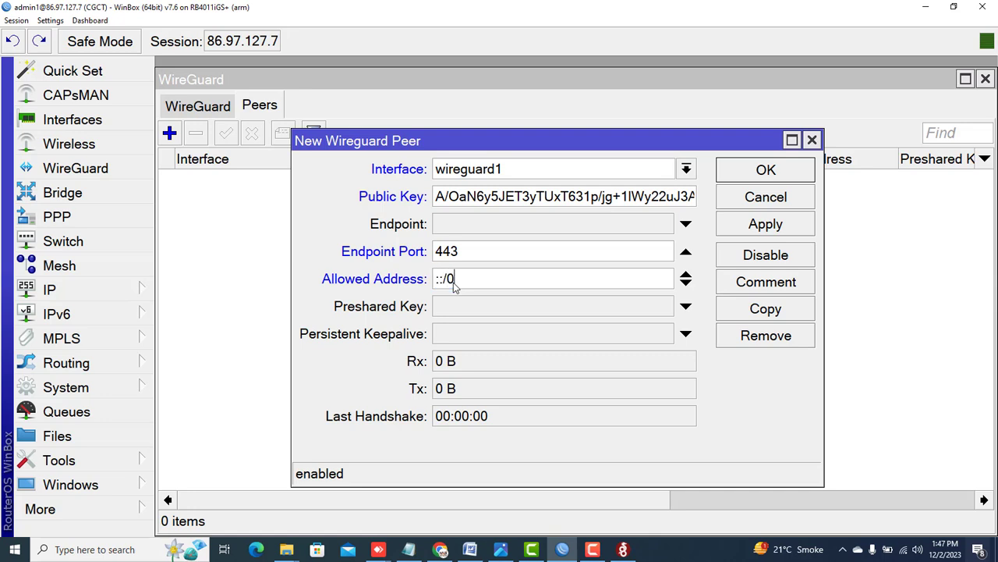
left_click(464, 284)
key("ctrl+a")
key("BackSpace")
type("0.0.0.0/0")
double_click(438, 284)
type("192")
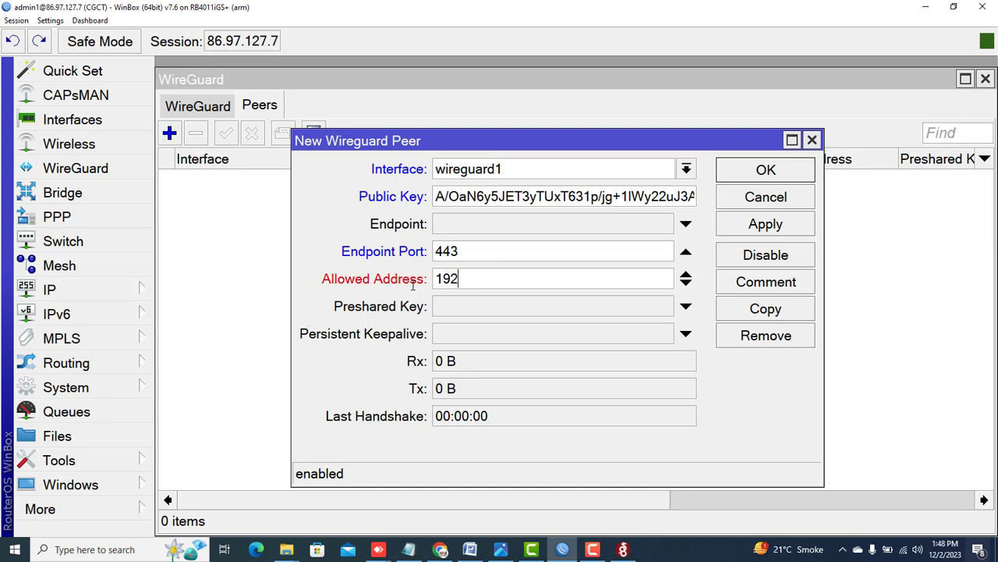
type(".168.25")
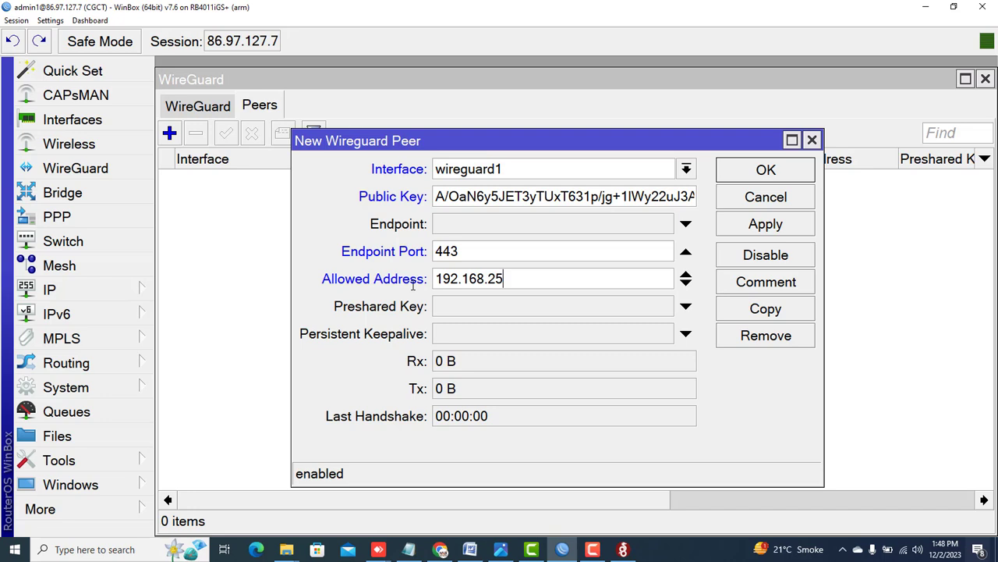
type(".2/32")
- Apply the new WireGuard peer's settings and close its dialog
left_click_drag(435, 197, 694, 199)
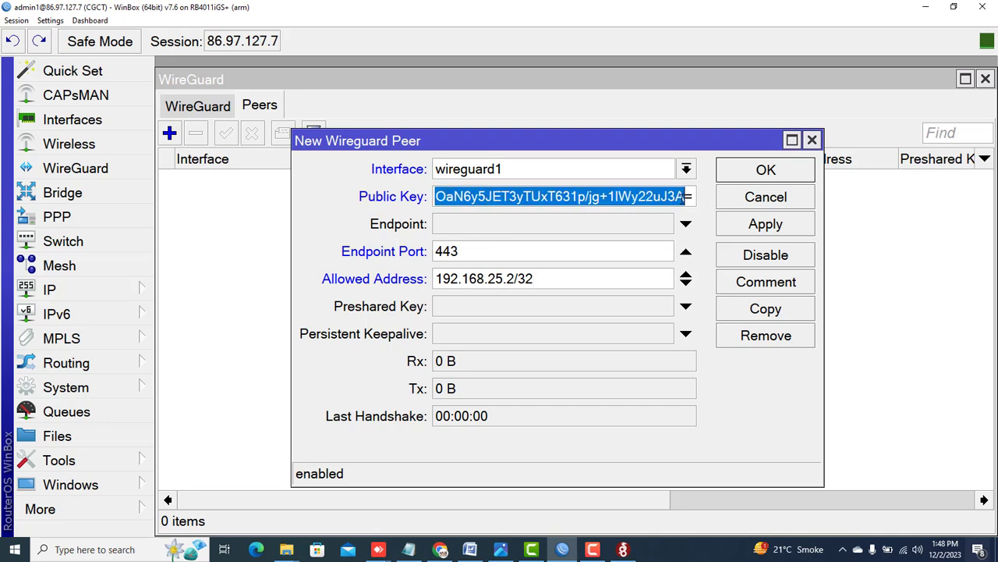
left_click(546, 281)
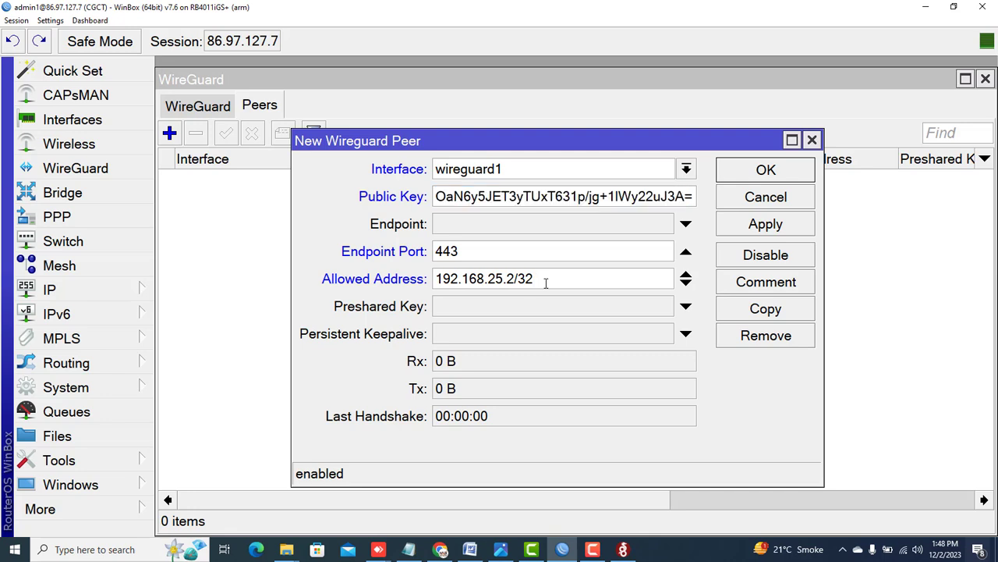
left_click(752, 225)
left_click(466, 364)
left_click(458, 390)
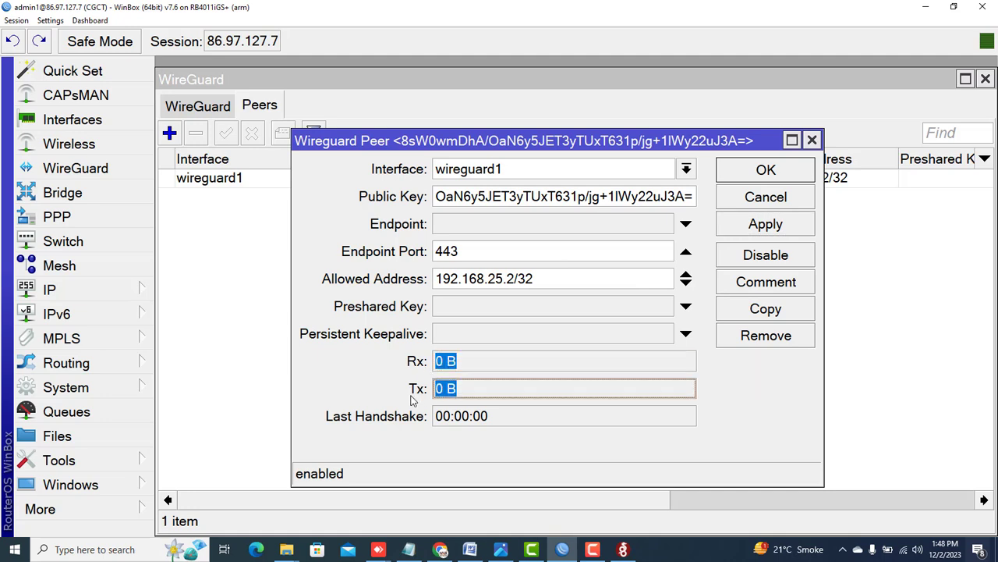
left_click(742, 171)
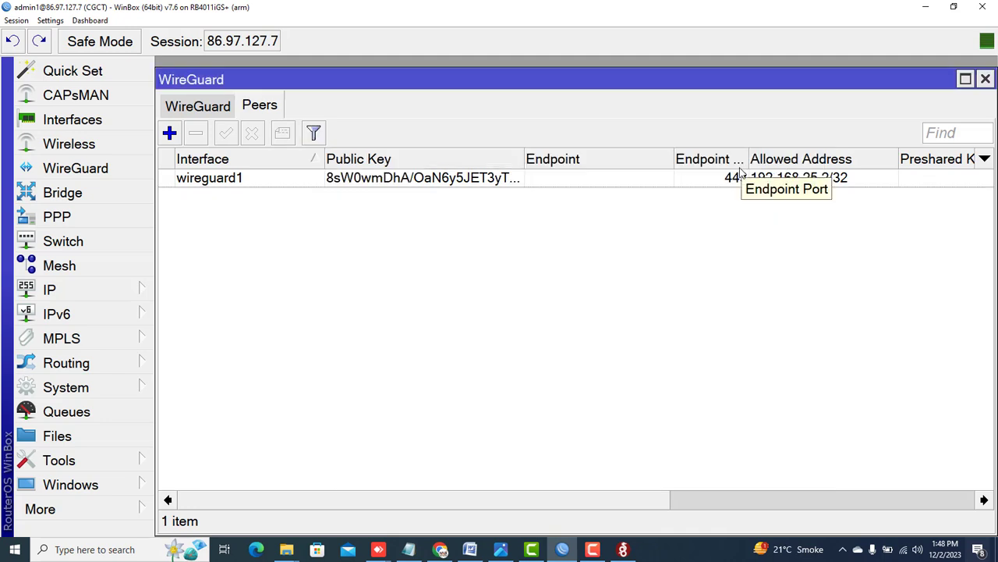
- Switch to the WireGuard client and open the HADI-1 tunnel for editing
left_click(209, 107)
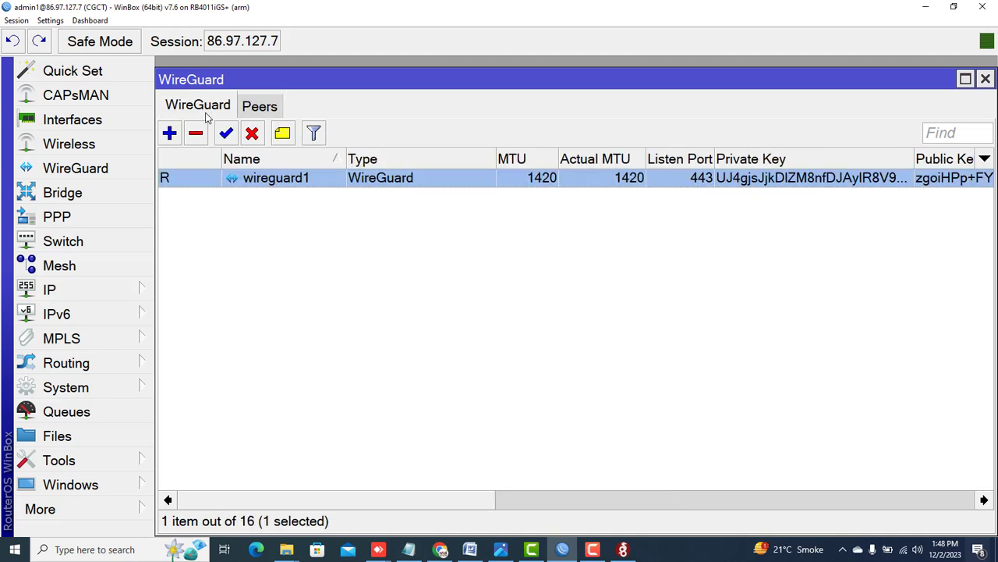
left_click(269, 110)
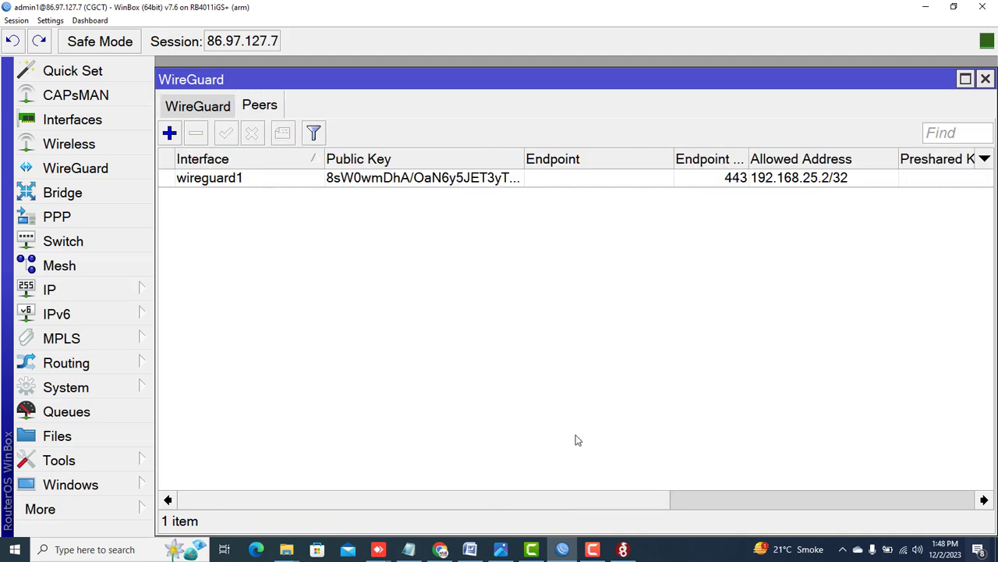
left_click(624, 549)
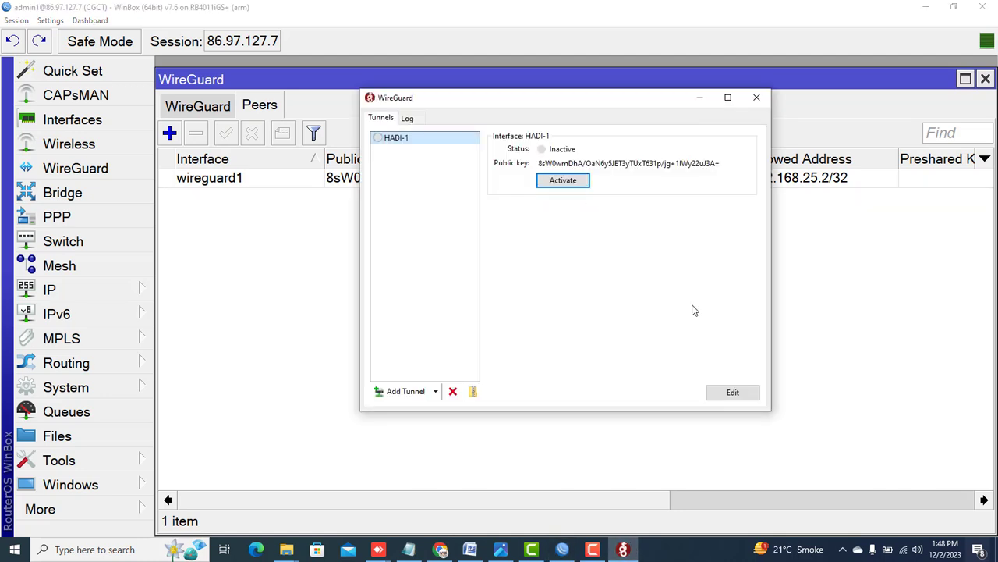
left_click(731, 393)
left_click_drag(646, 175, 456, 177)
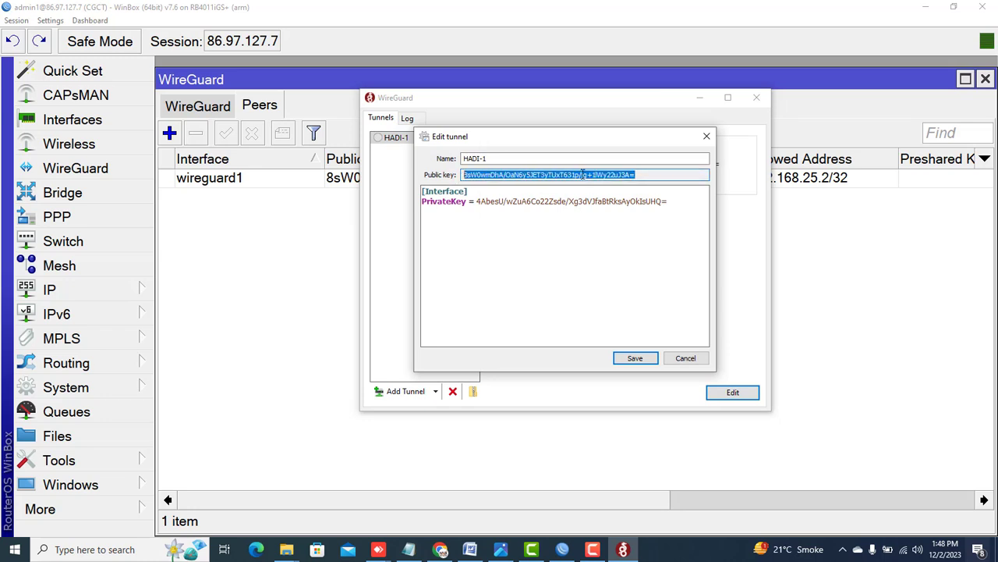
left_click(645, 220)
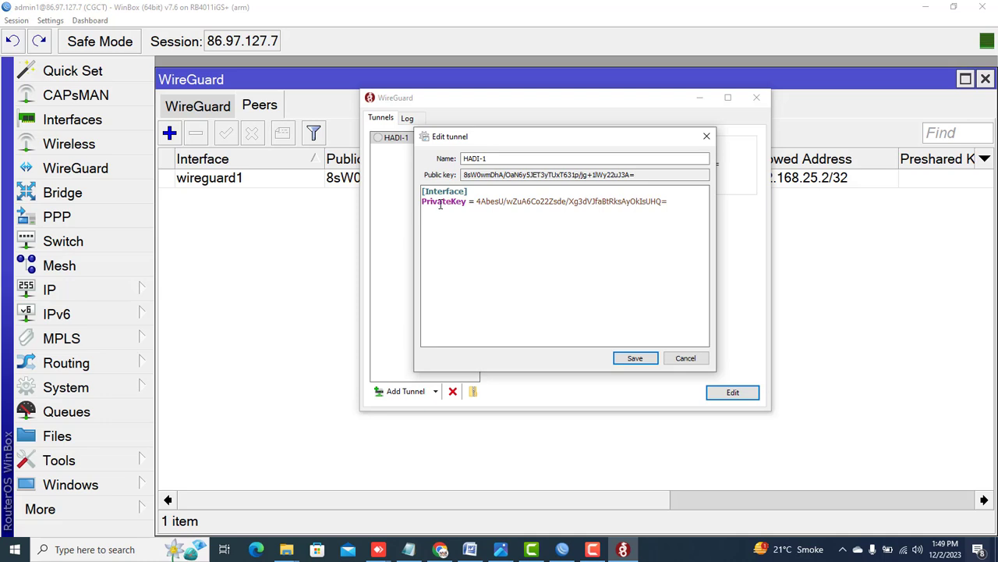
left_click(678, 205)
type("Addr")
key("BackSpace")
key("BackSpace")
key("BackSpace")
type("ddress =")
key("BackSpace")
key("BackSpace")
key("BackSpace")
key("BackSpace")
key("BackSpace")
key("BackSpace")
key("BackSpace")
key("BackSpace")
key("BackSpace")
- Copy the prepared address, DNS and peer settings from Notepad and paste them below the private key in the HADI-1 tunnel configuration
left_click(409, 549)
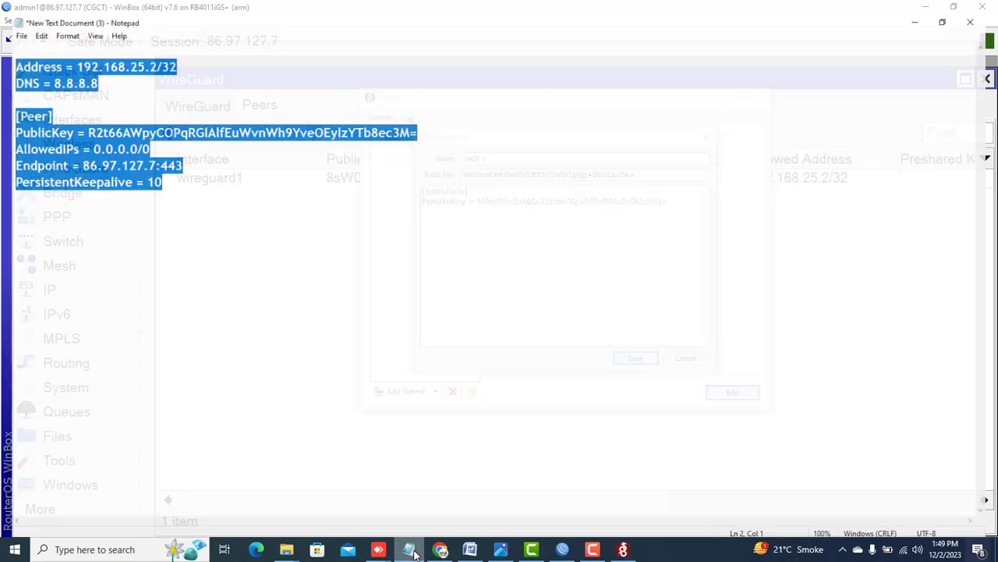
right_click(100, 156)
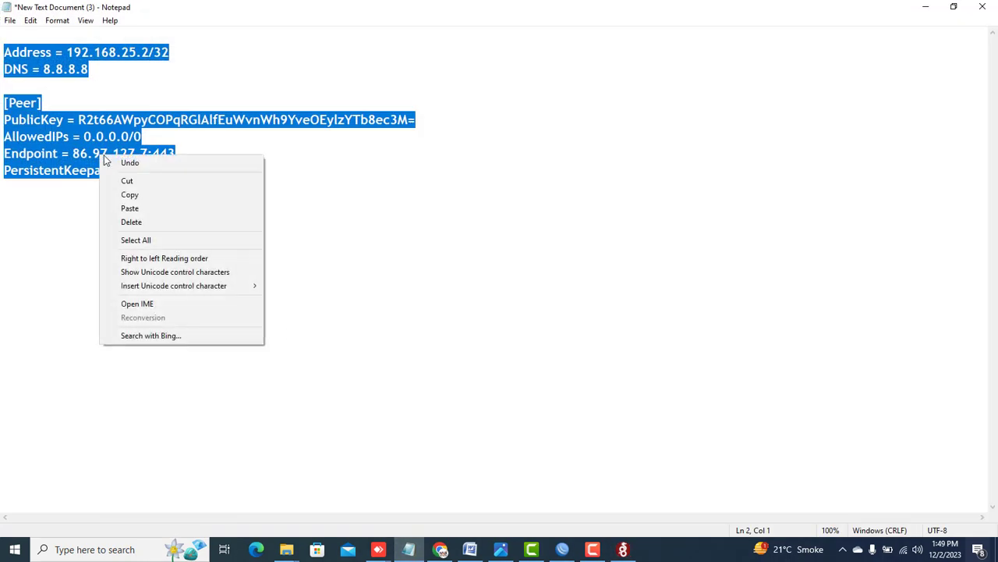
left_click(144, 196)
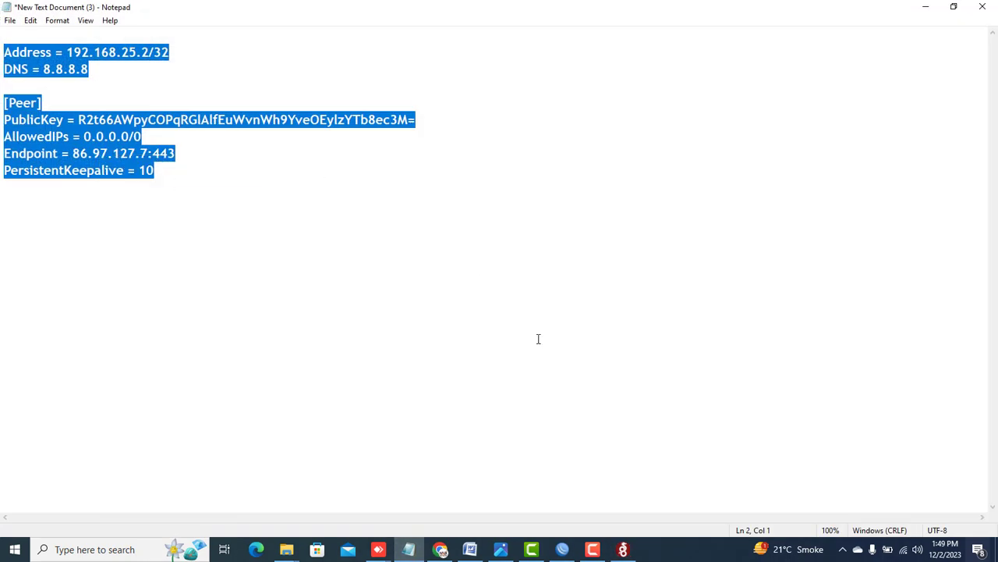
mouse_move(565, 550)
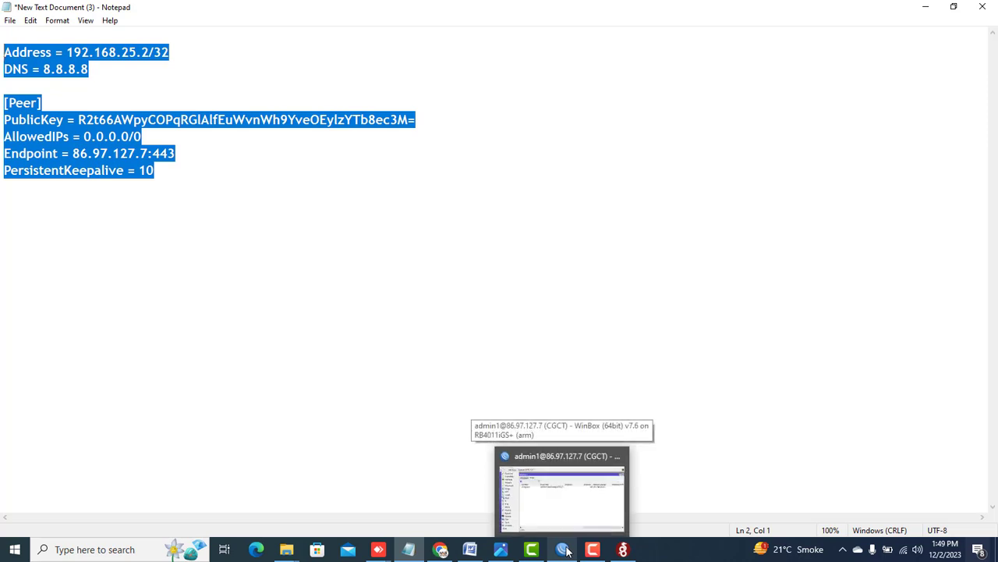
left_click(622, 549)
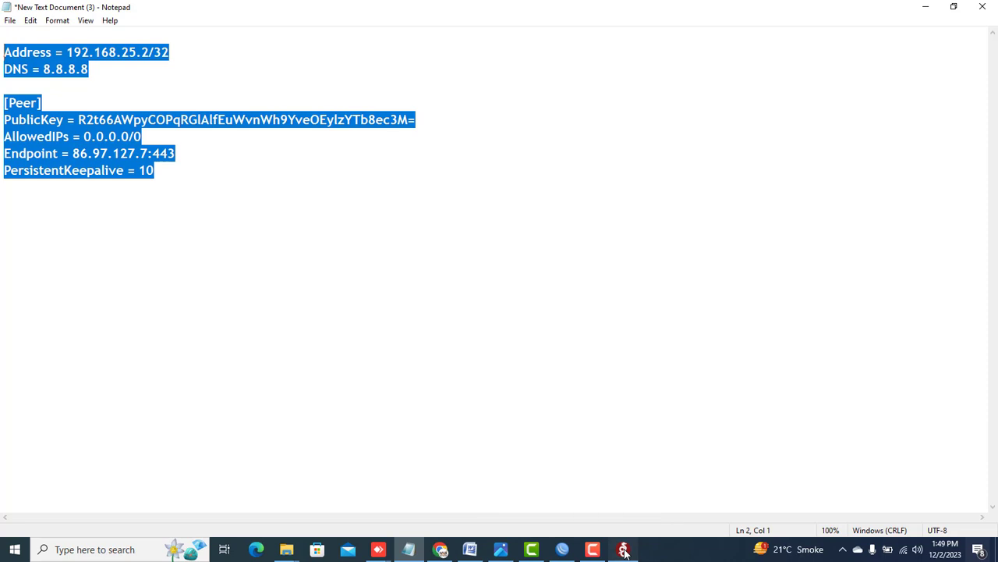
right_click(437, 230)
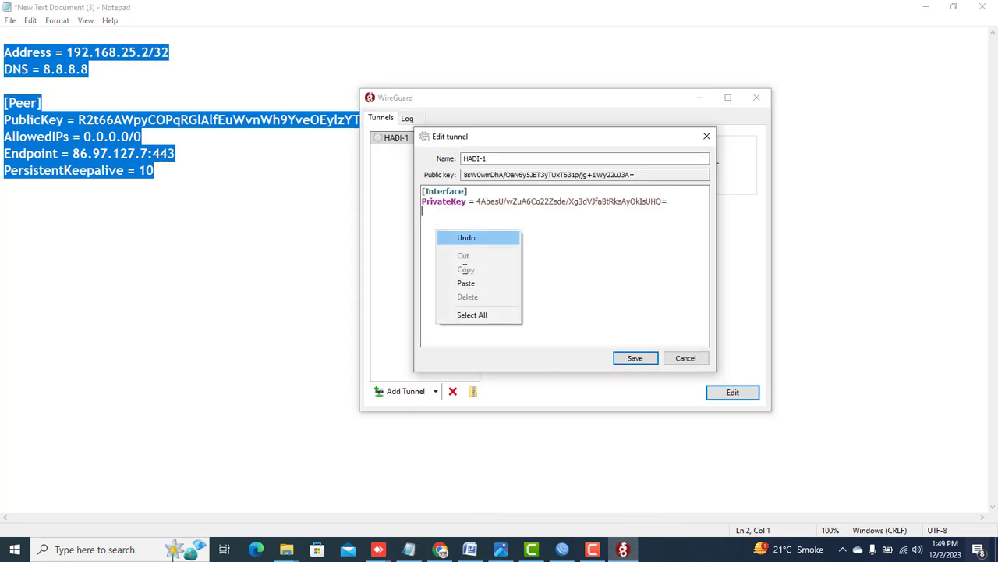
left_click(468, 283)
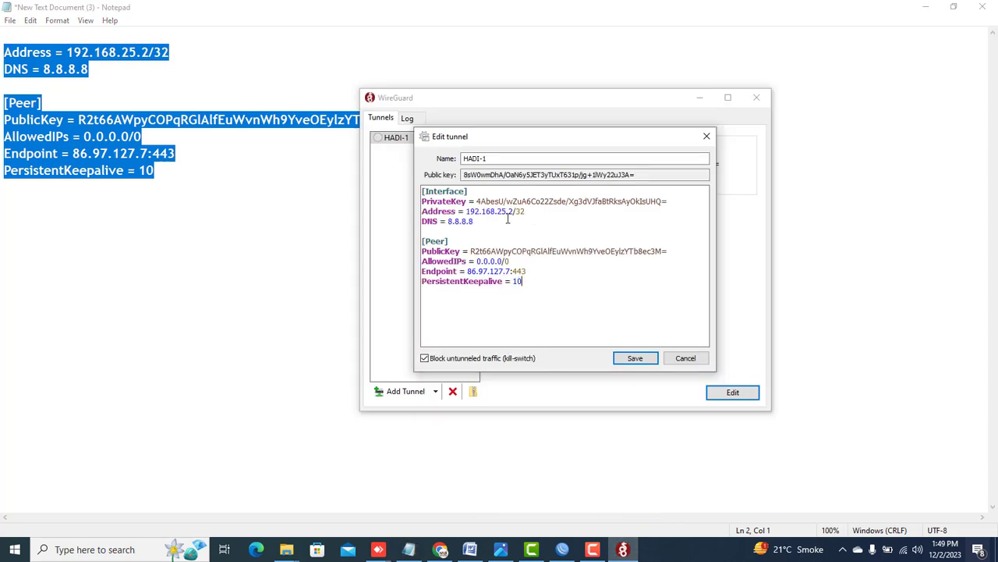
- Compare the tunnel's interface address with the allowed address of the WinBox peer, and review the tunnel's DNS and peer lines
left_click_drag(513, 212, 497, 212)
left_click(561, 549)
double_click(259, 182)
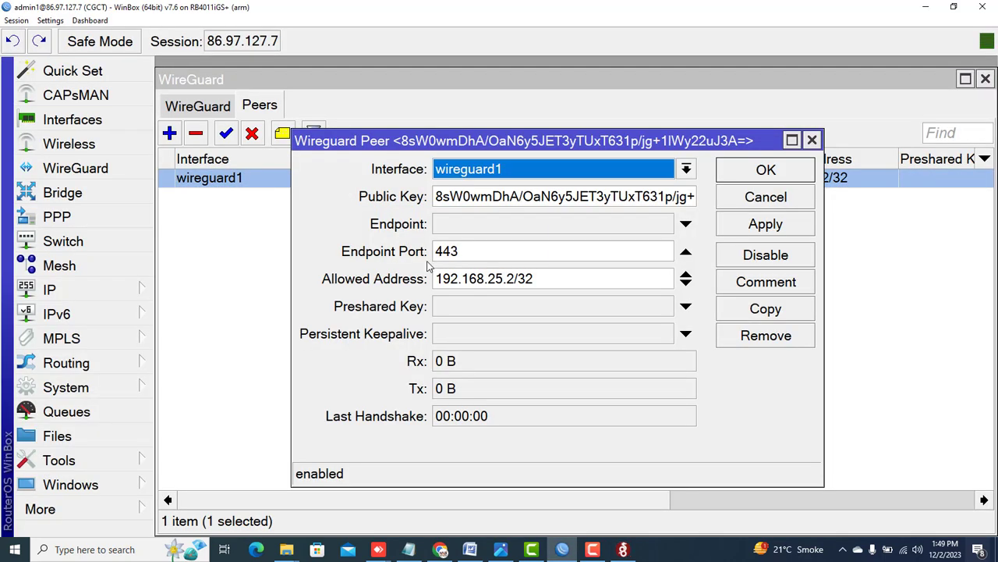
left_click_drag(546, 279, 409, 282)
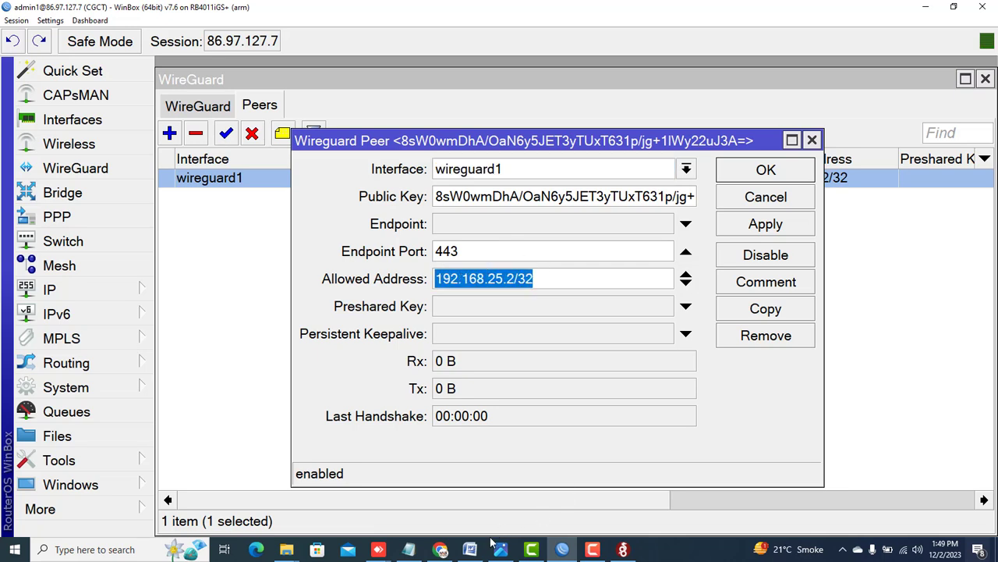
left_click(623, 550)
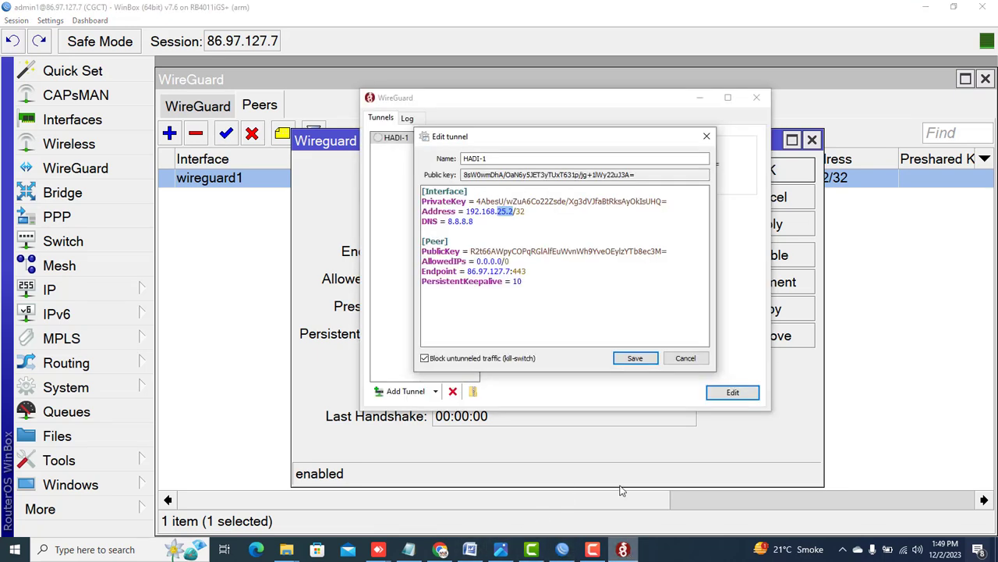
left_click(535, 213)
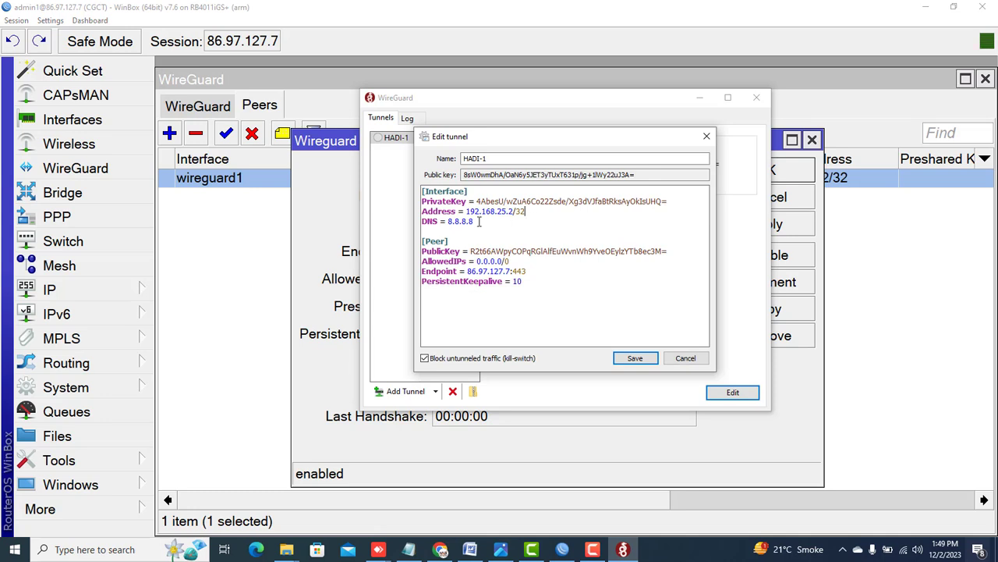
double_click(460, 222)
left_click(477, 222)
left_click_drag(449, 243, 421, 243)
left_click(477, 251)
- Replace the public key in HADI-1's peer section with the public key copied from the wireguard1 interface in WinBox
left_click_drag(667, 250, 471, 254)
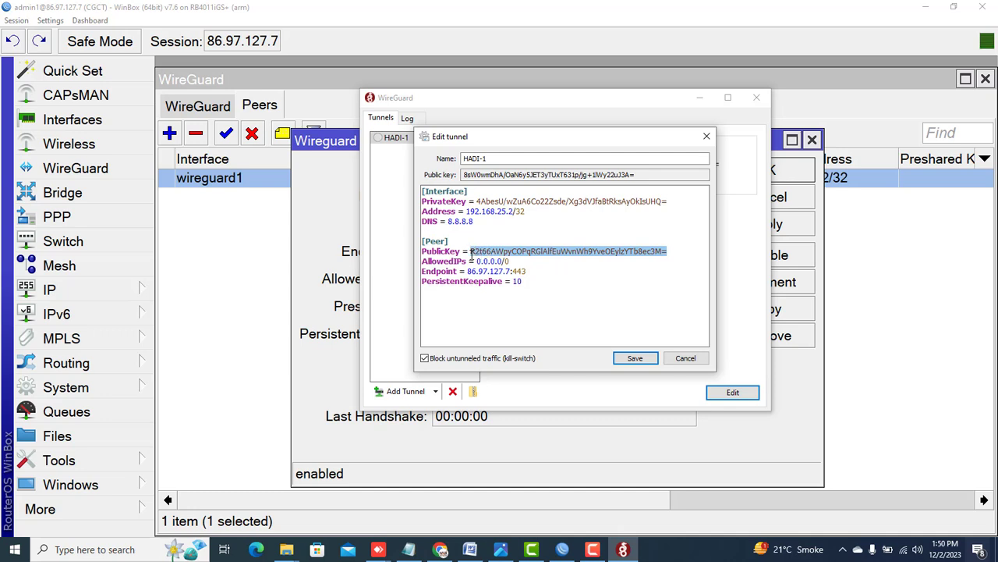
key("Delete")
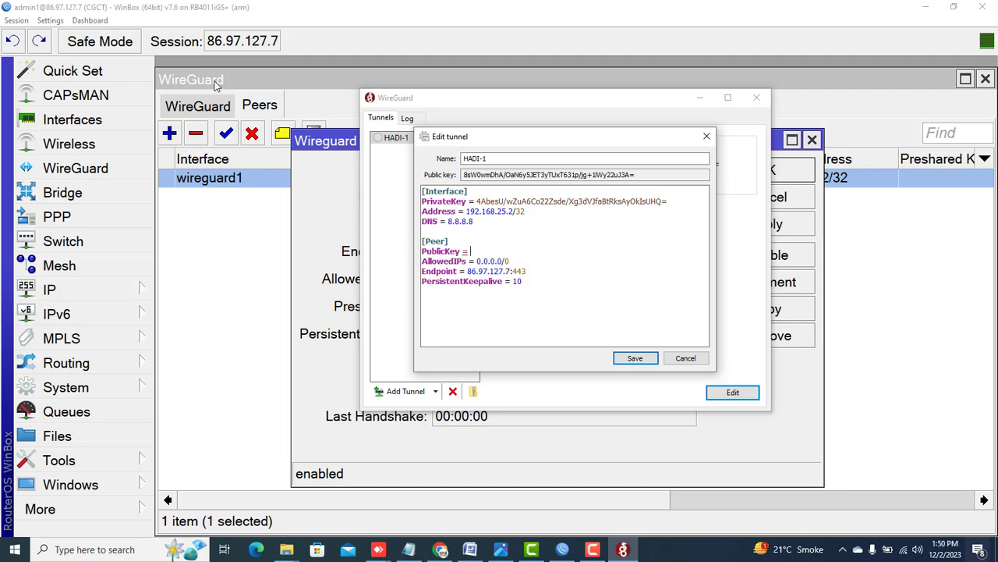
left_click(217, 84)
left_click(198, 107)
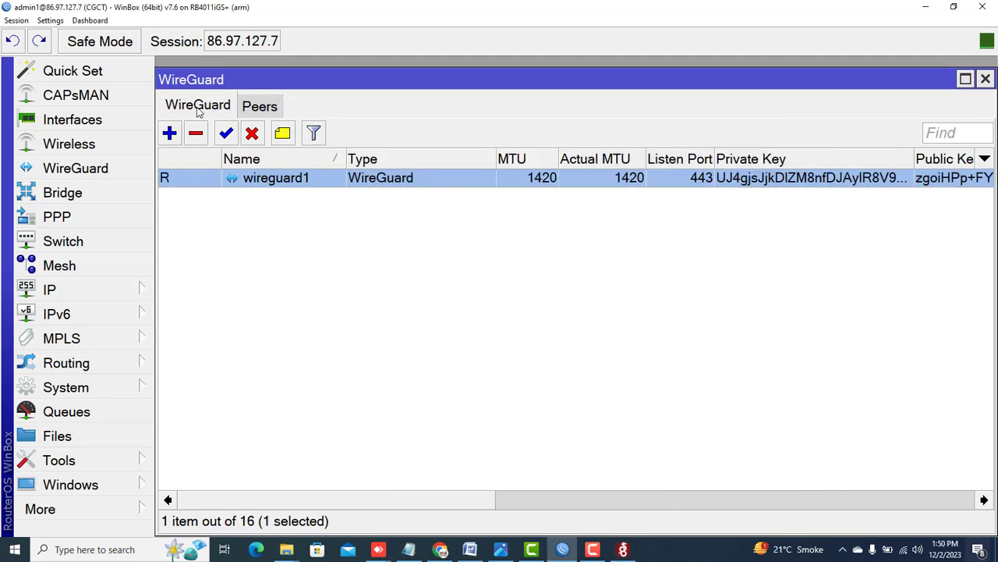
double_click(261, 178)
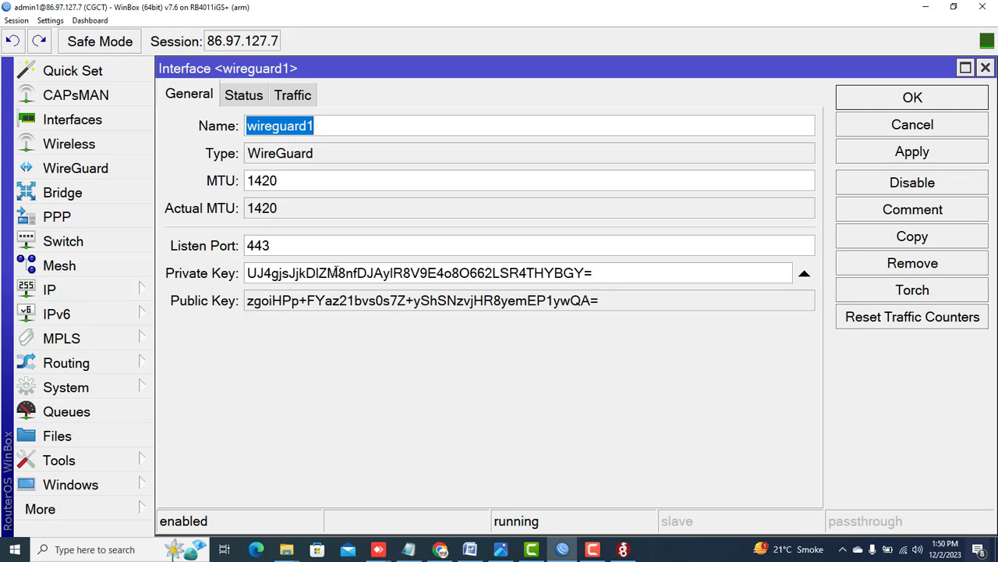
left_click_drag(612, 304, 247, 307)
right_click(251, 306)
left_click(272, 313)
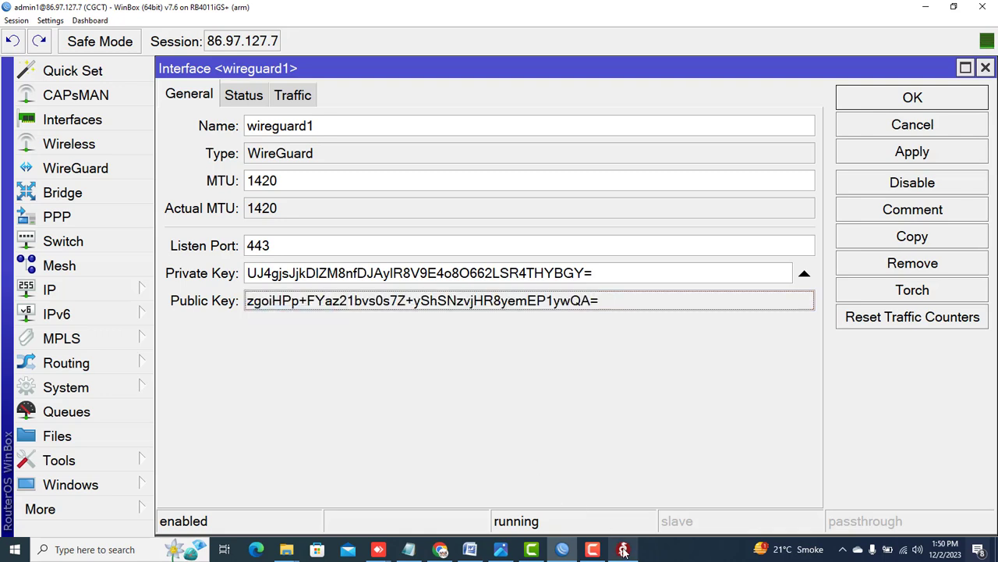
left_click(623, 549)
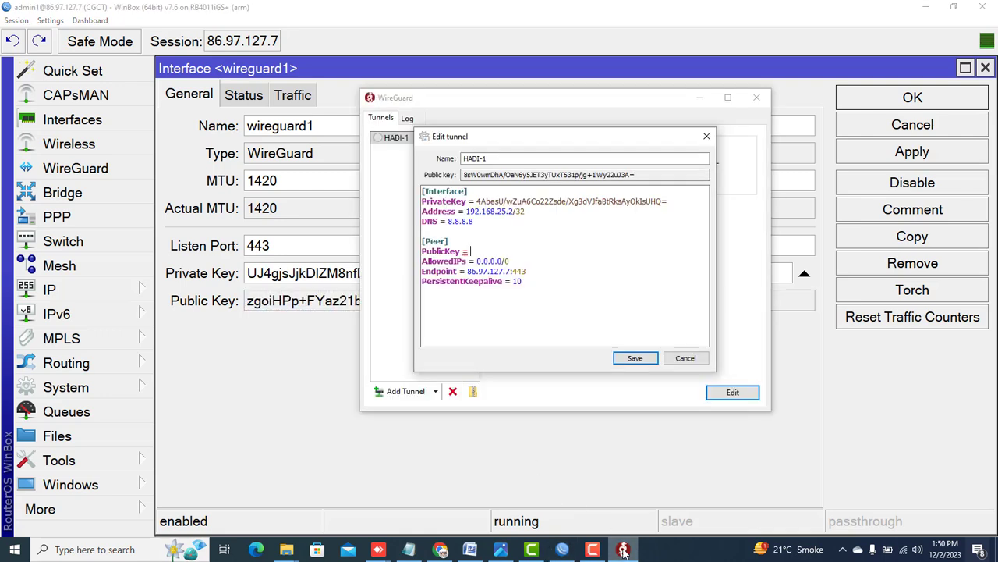
right_click(475, 251)
left_click(500, 305)
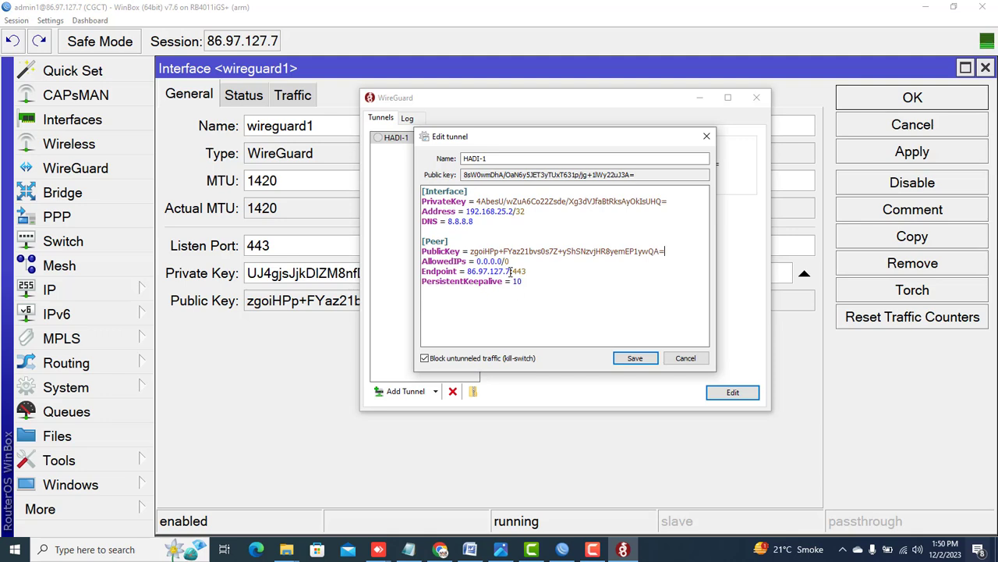
- Compare the endpoint IP address in HADI-1's peer section with the session address in WinBox, and return to the tunnel editor
left_click_drag(510, 270, 466, 272)
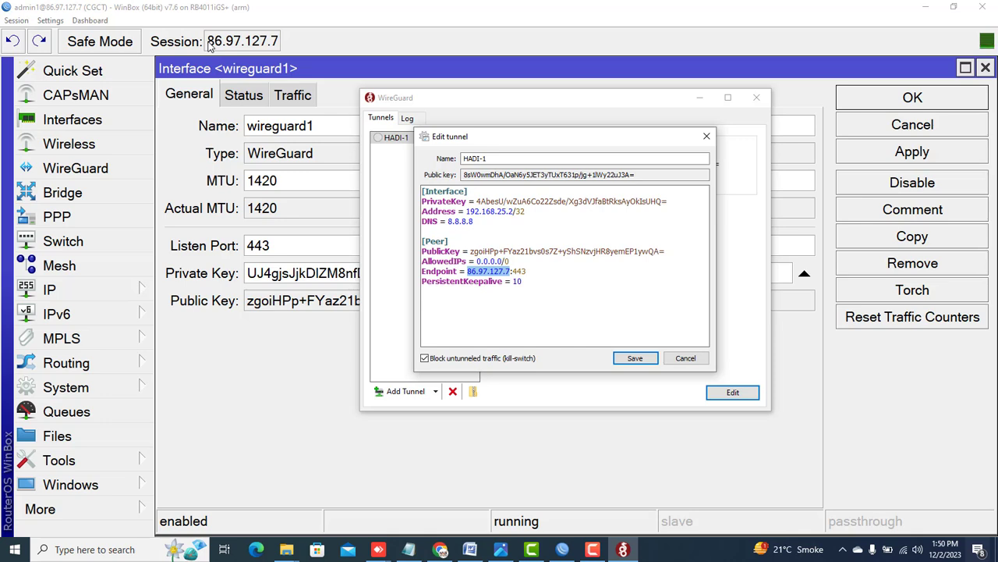
left_click_drag(209, 47, 292, 47)
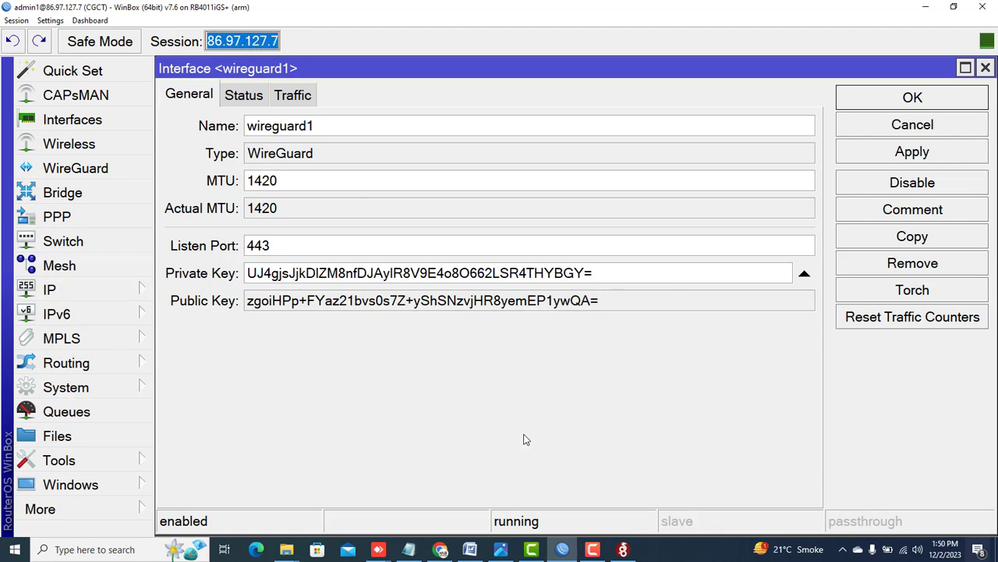
left_click(623, 549)
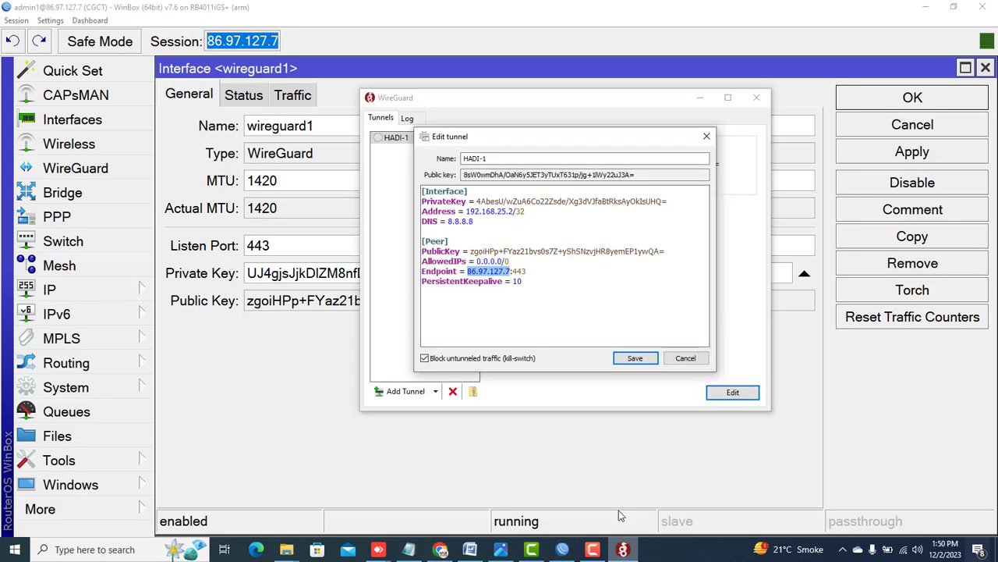
left_click(529, 271)
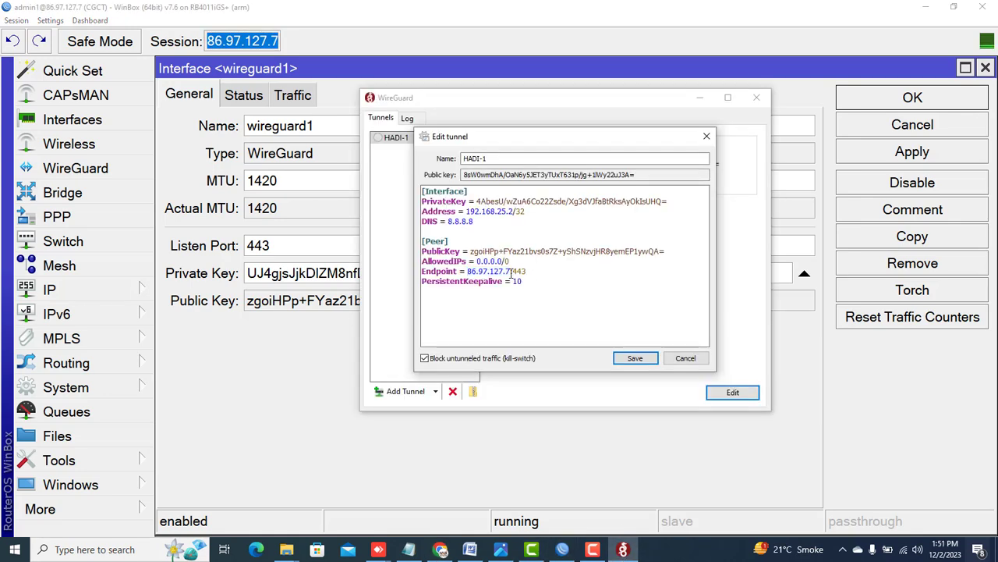
- Switch to the Word document, add a colon below the SSTP paragraph, and set its font size to 48
left_click(470, 550)
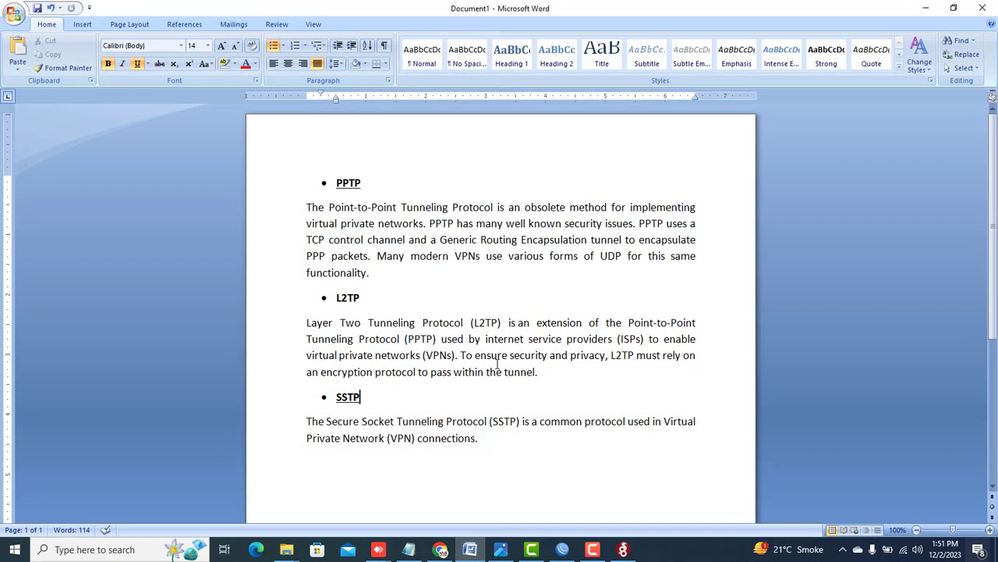
left_click(524, 452)
key("Return")
key("Return")
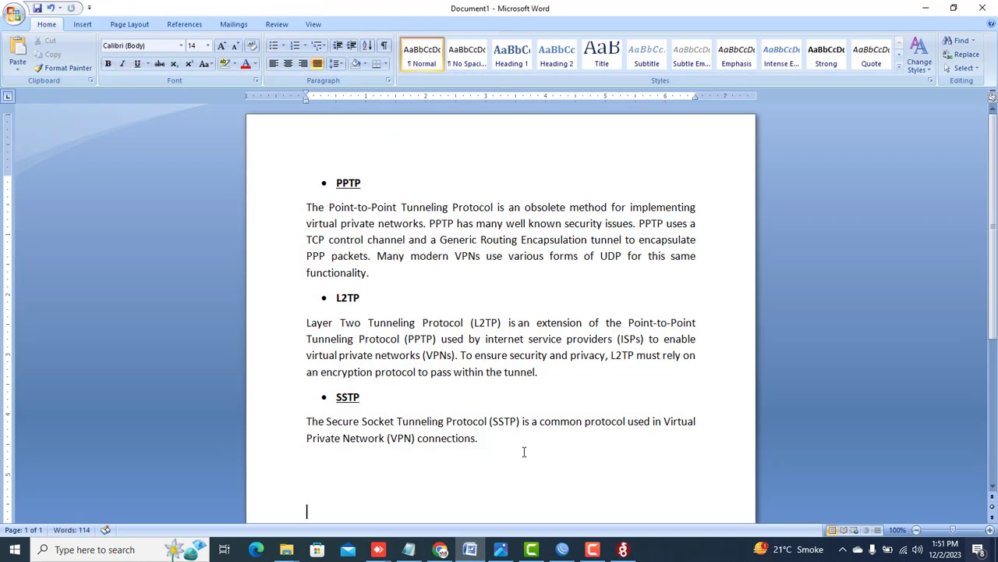
type(":")
left_click_drag(312, 513, 305, 513)
left_click_drag(994, 279, 994, 329)
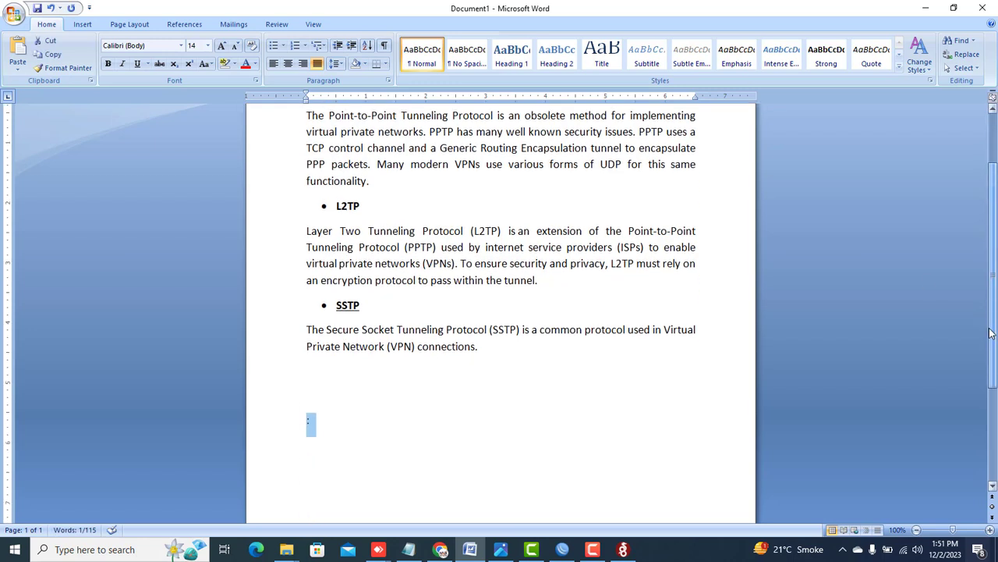
left_click(207, 45)
left_click(194, 214)
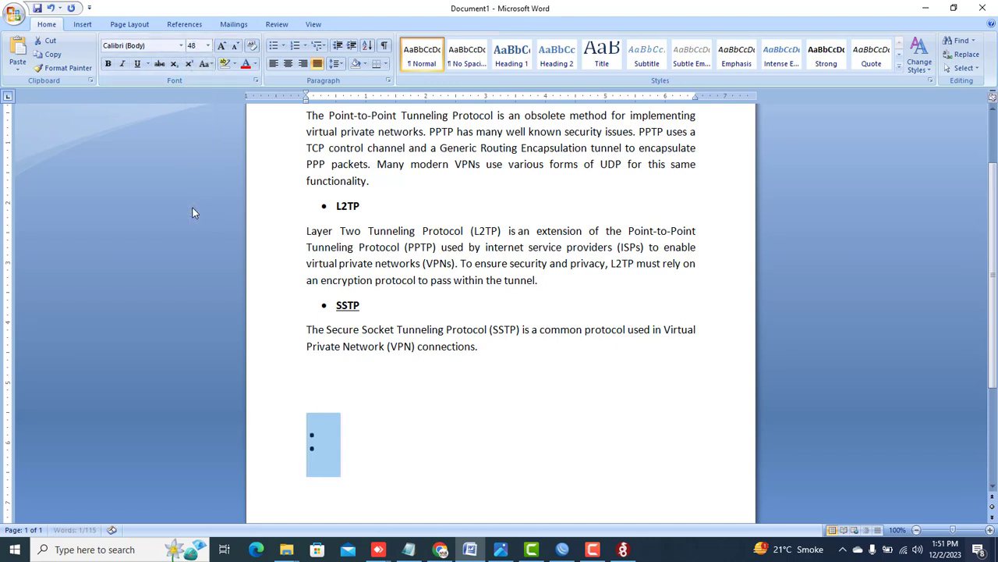
left_click(382, 442)
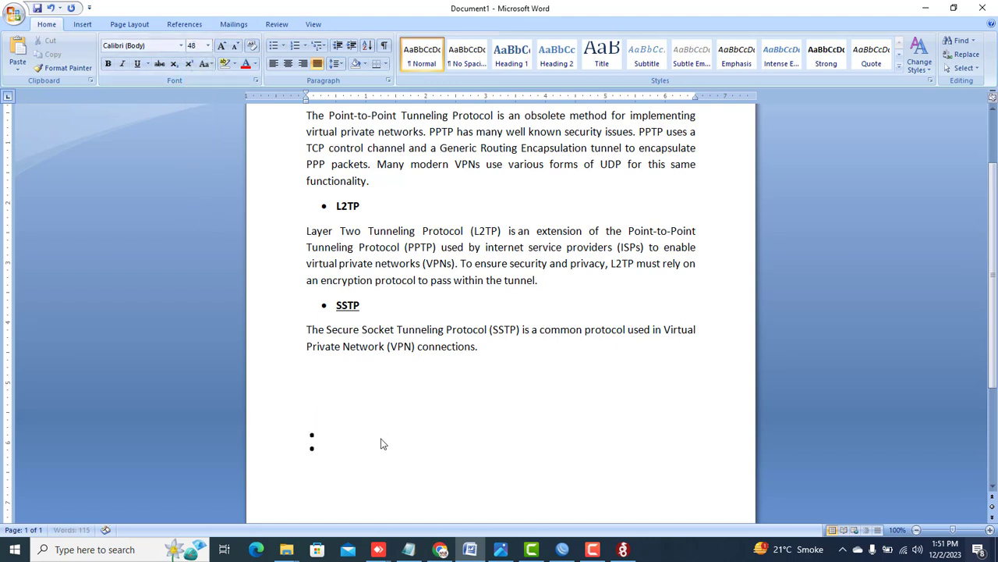
left_click_drag(320, 438, 305, 440)
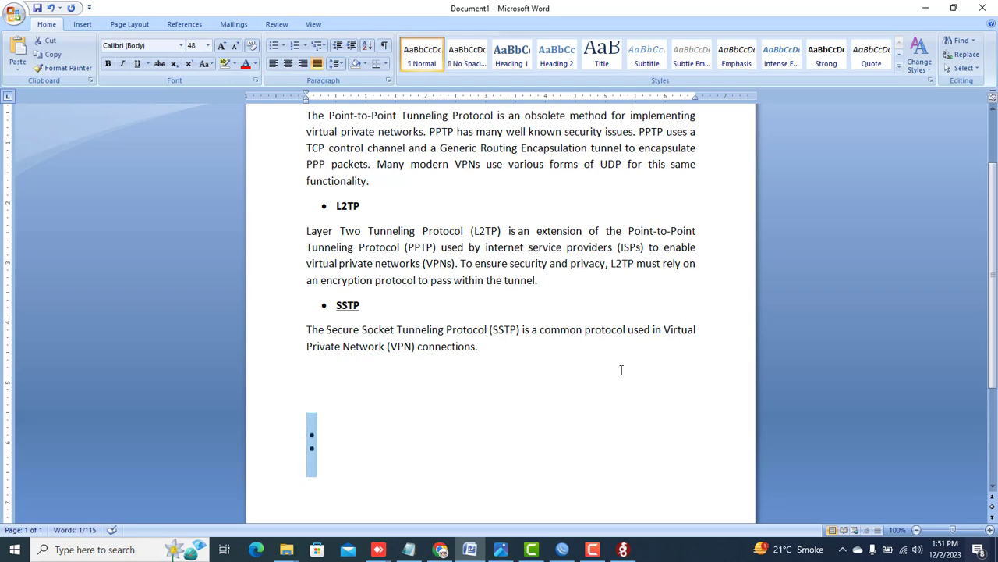
left_click(925, 8)
- Compare the endpoint port in HADI-1's peer section with the listen port of the wireguard1 interface in WinBox
left_click(526, 271)
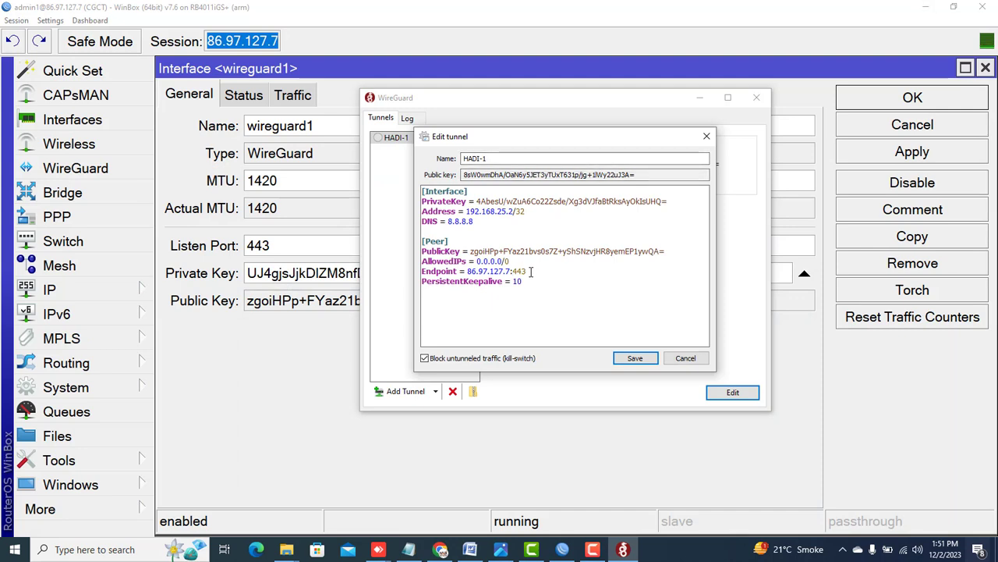
left_click_drag(523, 272, 514, 272)
left_click(271, 248)
left_click_drag(272, 248, 245, 248)
left_click(252, 248)
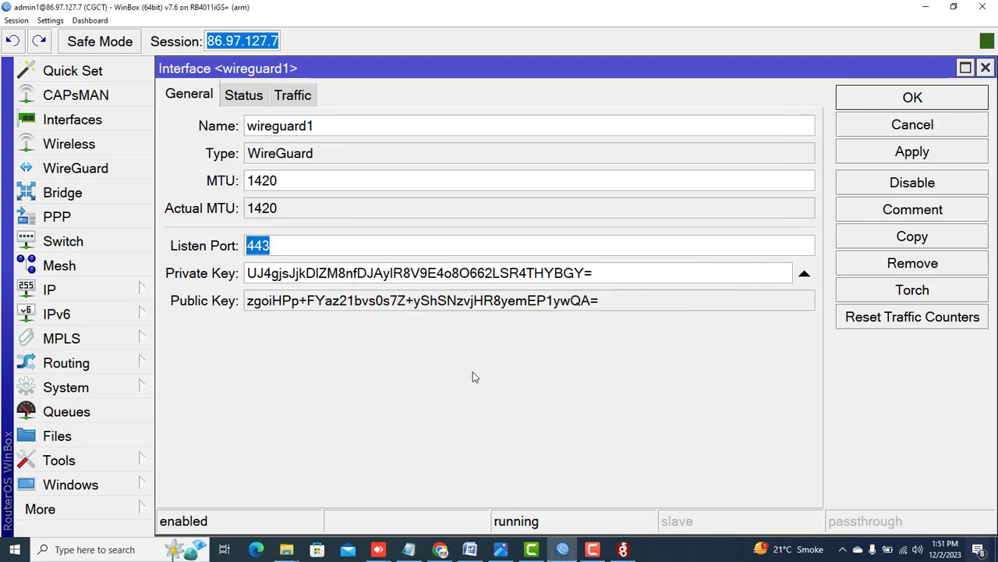
left_click(623, 549)
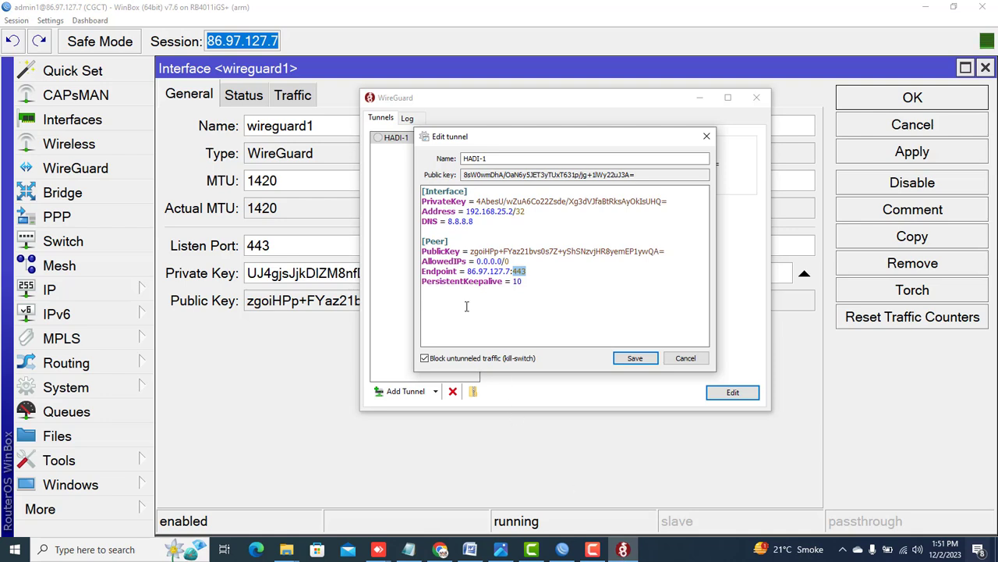
- Review the PersistentKeepalive line and save the HADI-1 tunnel configuration
left_click_drag(528, 283, 515, 285)
left_click_drag(528, 281, 420, 286)
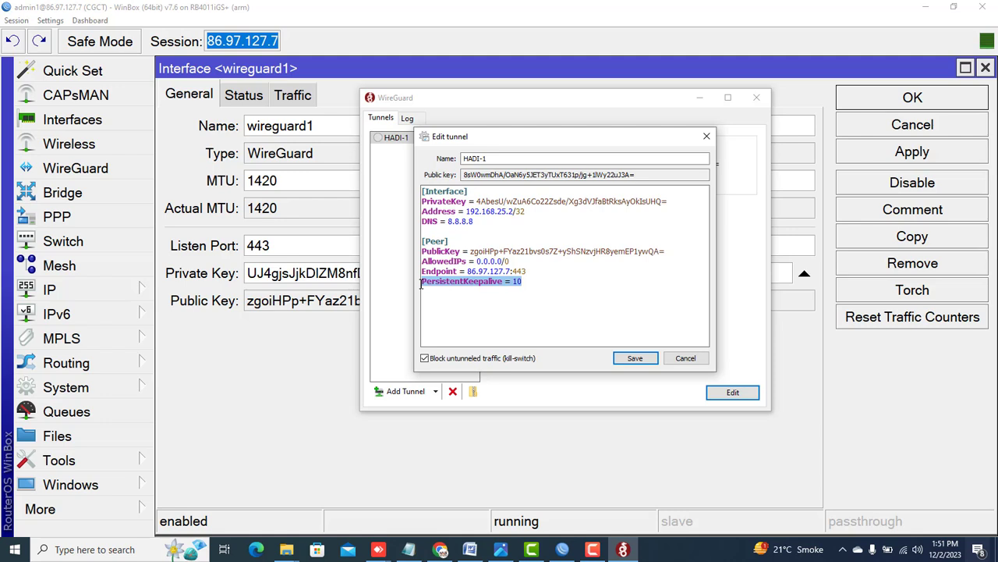
left_click(548, 287)
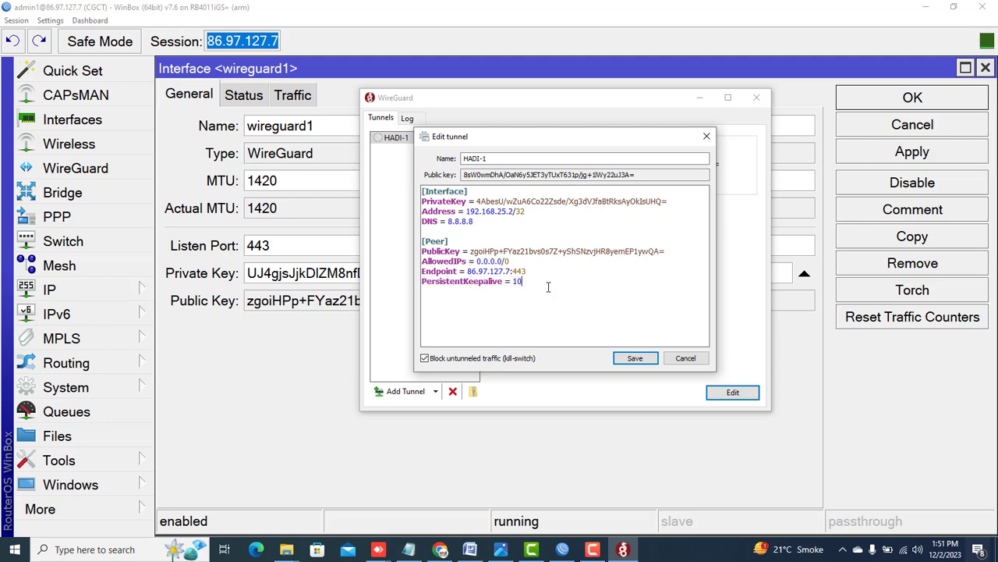
left_click(631, 359)
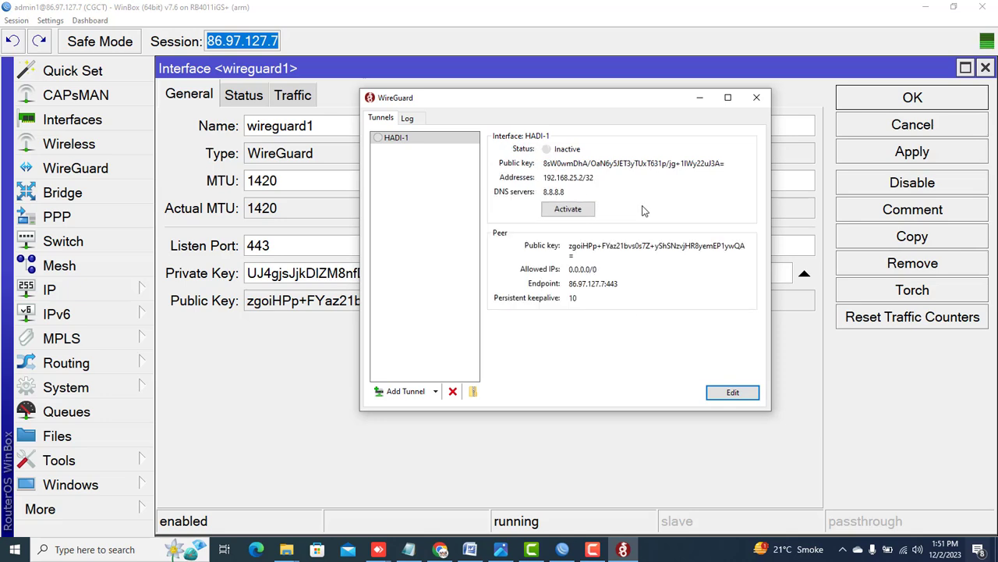
- Switch to WinBox, accept and close the wireguard1 interface settings, and zoom the WinBox interface out one level
left_click(901, 98)
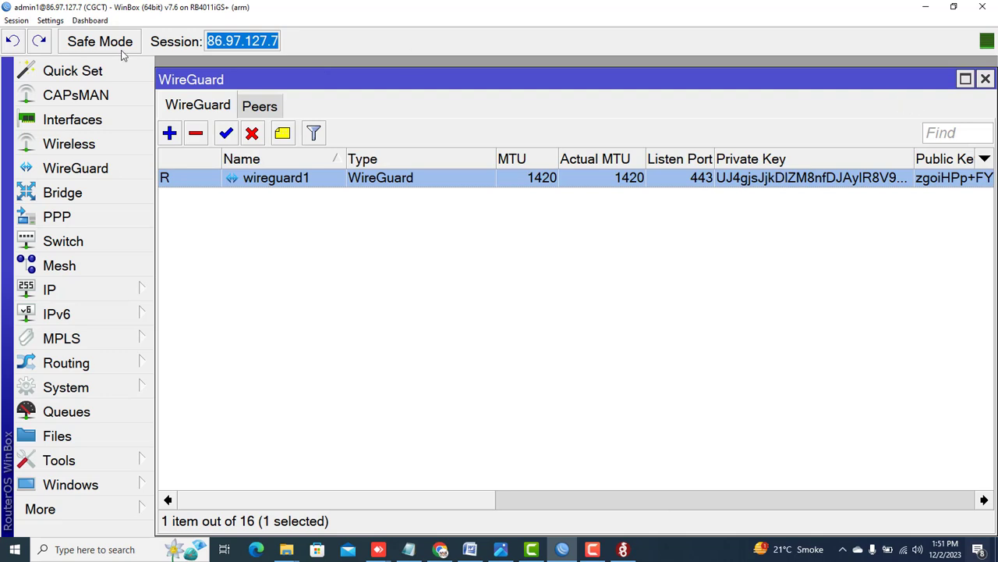
left_click(52, 21)
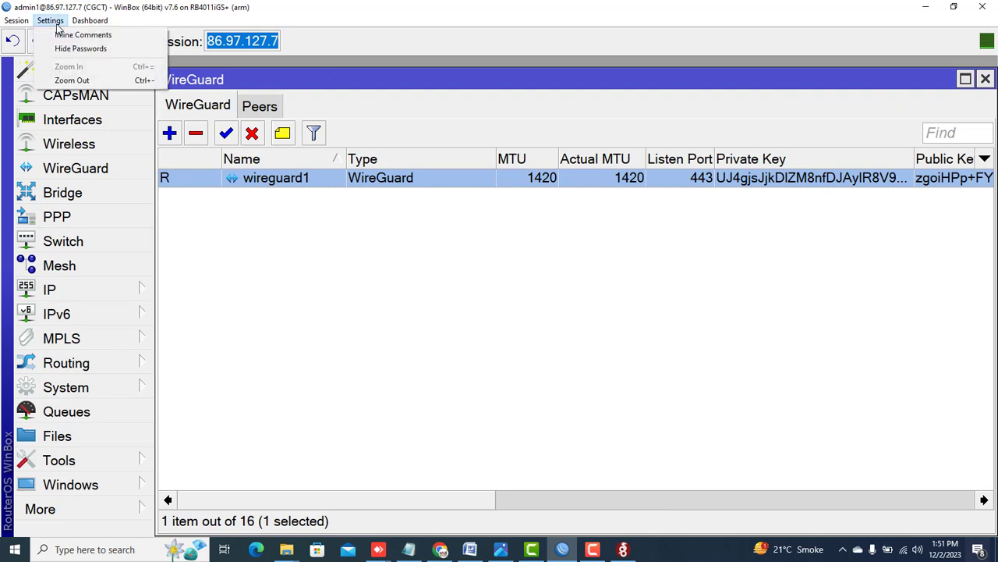
left_click(61, 81)
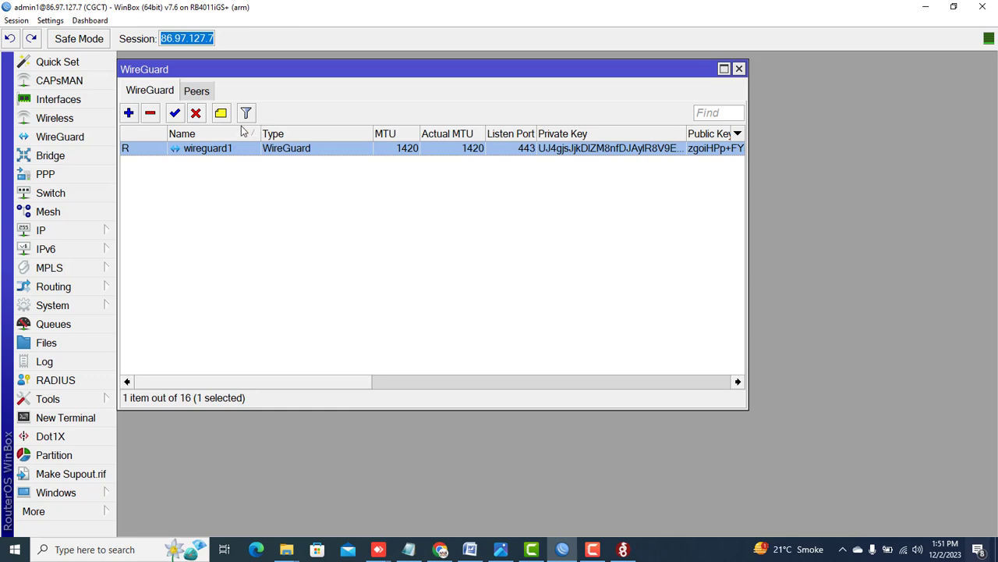
- Open the peer of wireguard1 and examine its Rx and Tx traffic counters
left_click(197, 91)
double_click(195, 156)
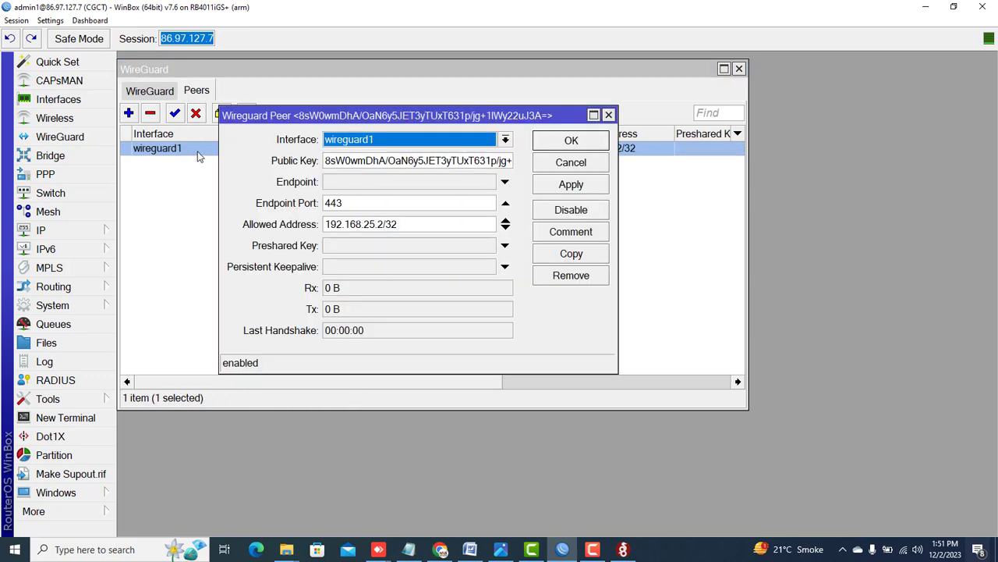
left_click(348, 288)
left_click(347, 309)
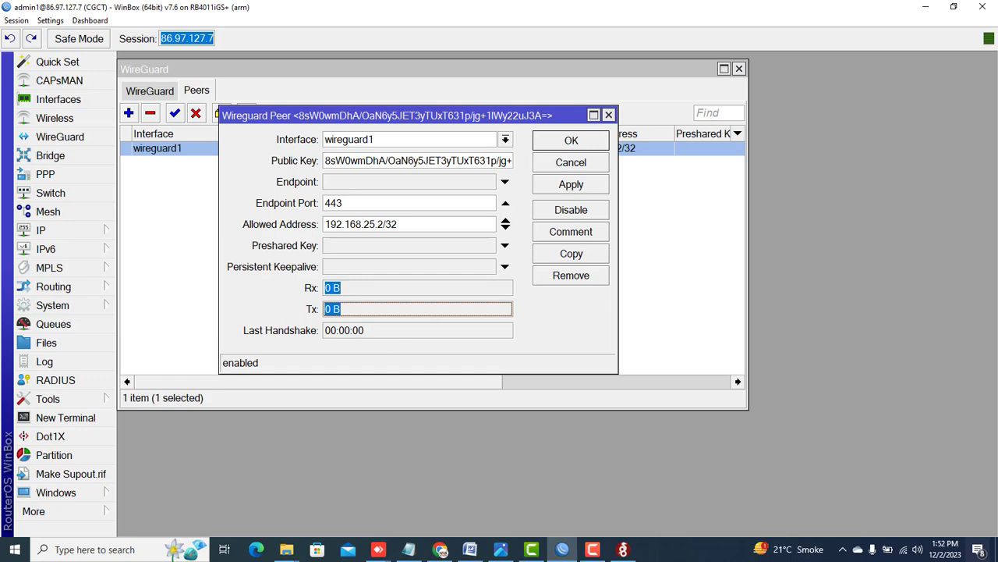
- Switch to the WireGuard client, activate the HADI-1 tunnel, and minimize the WinBox login window
left_click(623, 549)
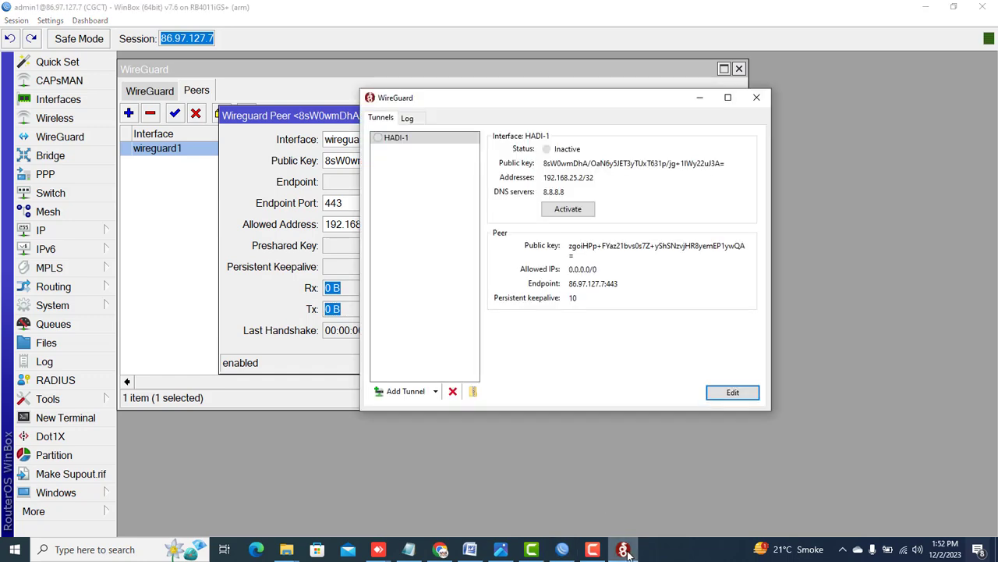
left_click(566, 214)
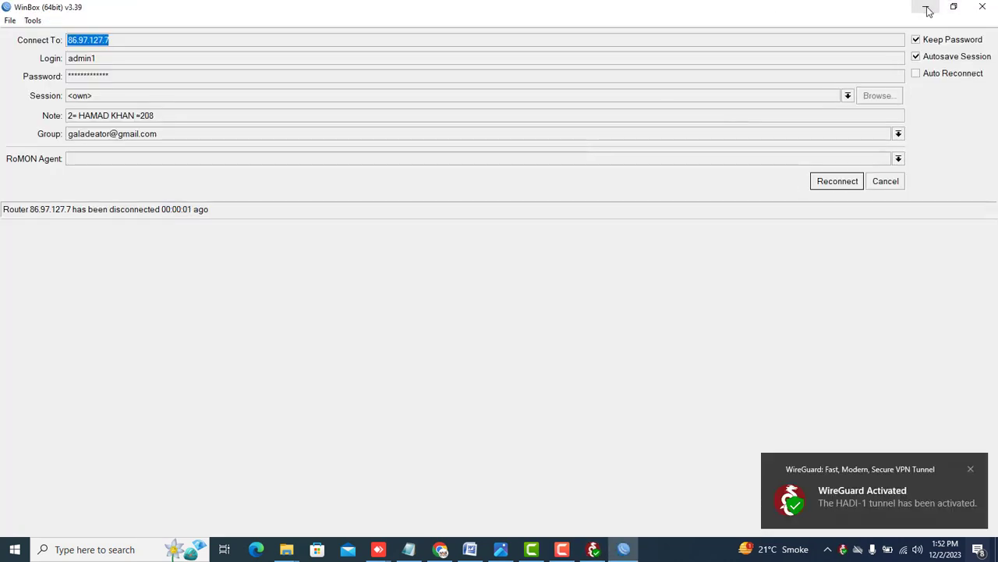
left_click(928, 9)
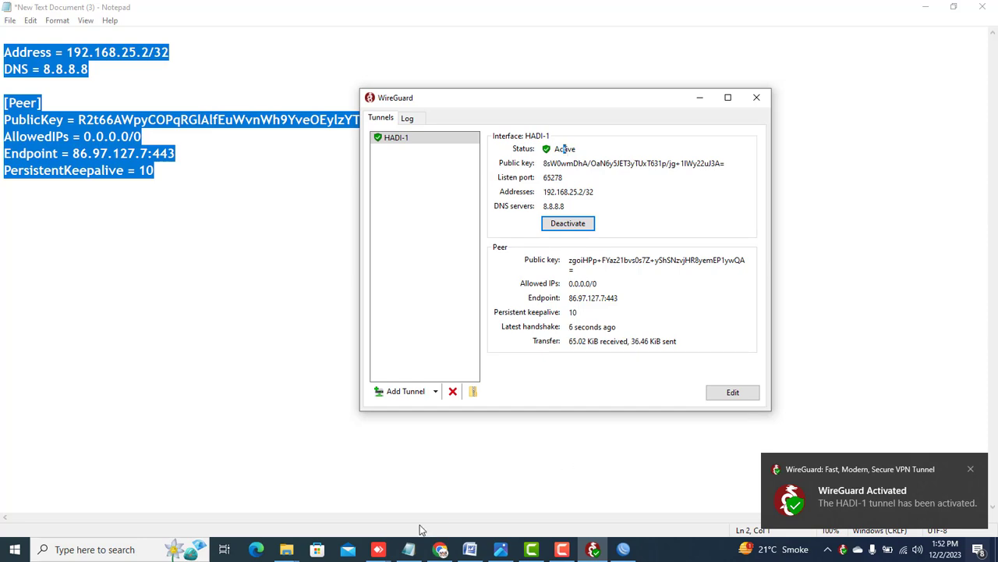
- Reload the Google home page in Chrome to check which country it shows through the VPN, and minimize the browser
left_click(440, 549)
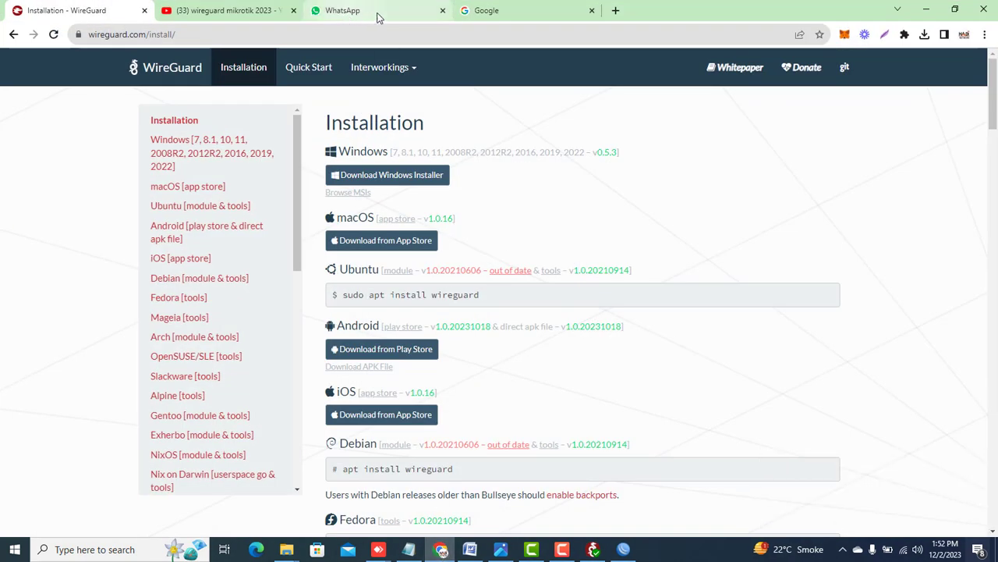
left_click(505, 11)
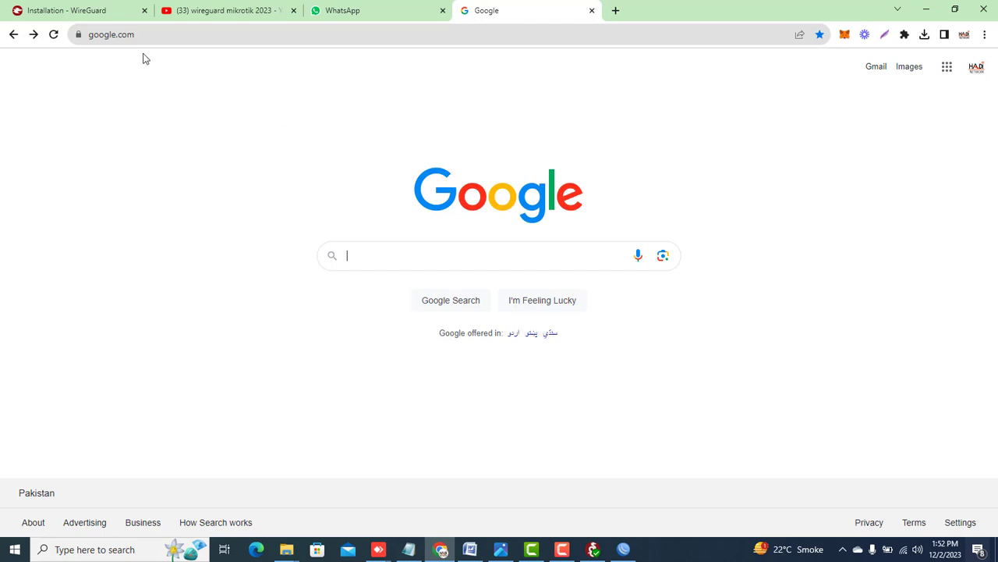
left_click(53, 35)
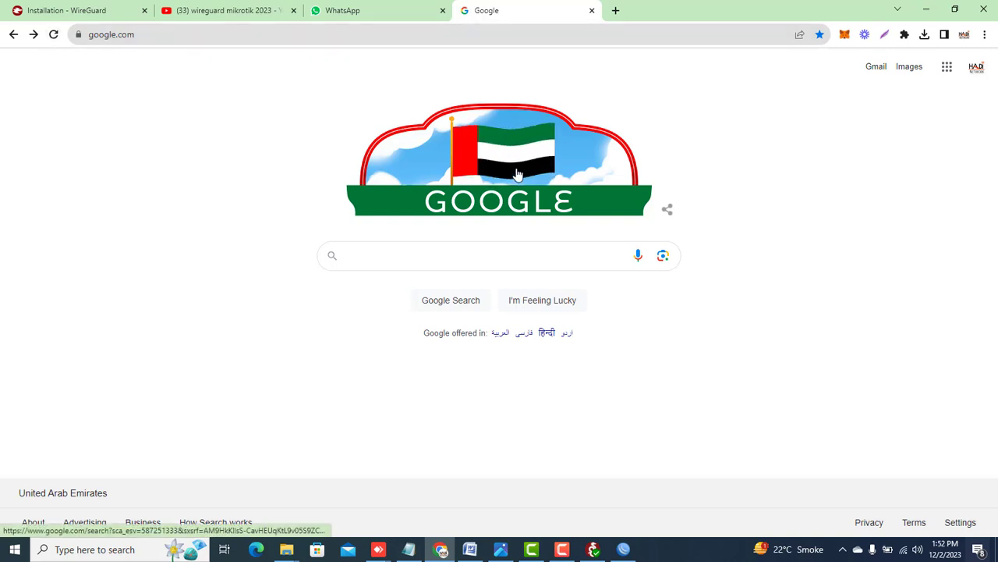
left_click(927, 11)
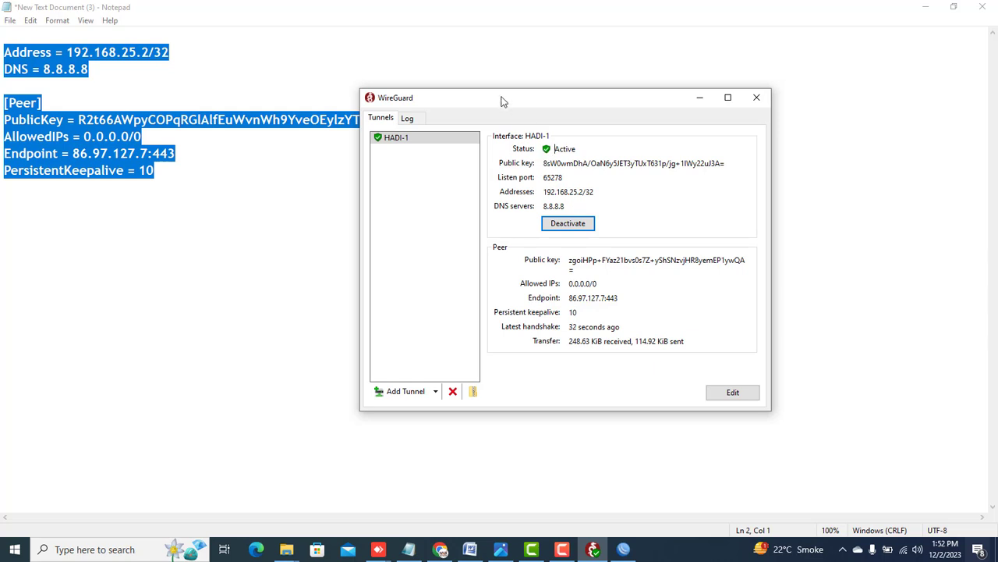
- Add an empty tunnel named HADI-2 in the WireGuard client, copy its public key, and save it
left_click_drag(502, 100, 647, 73)
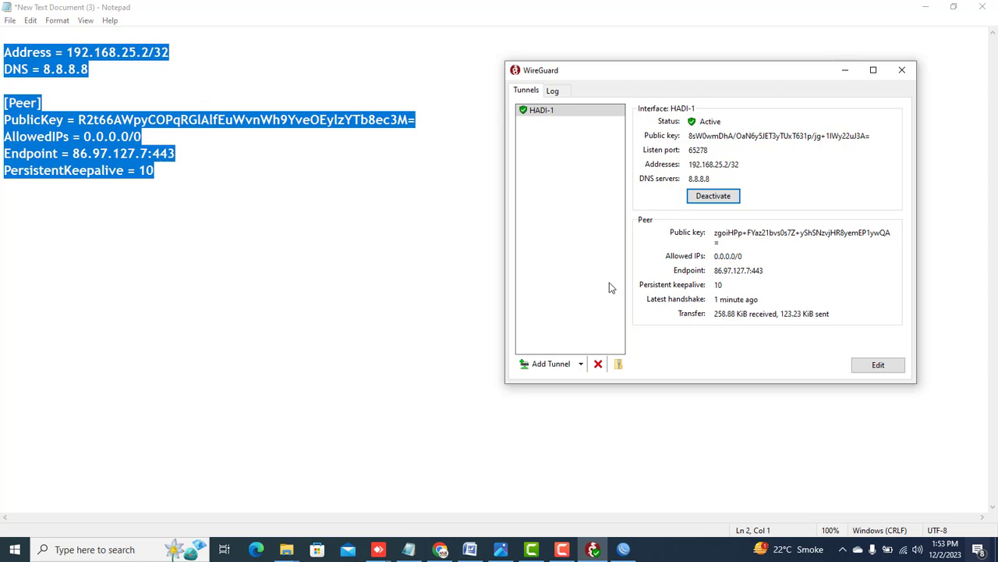
left_click(581, 365)
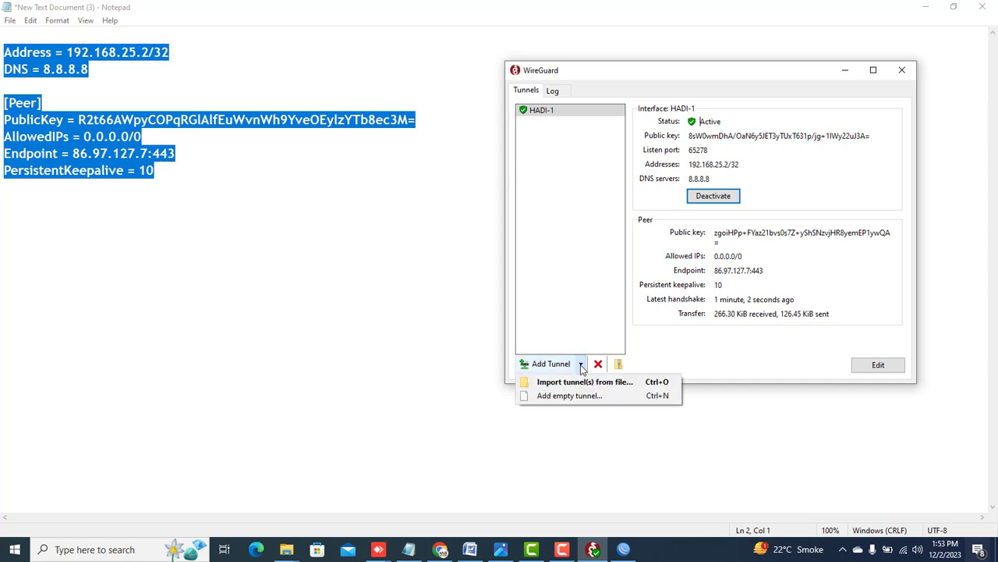
left_click(559, 398)
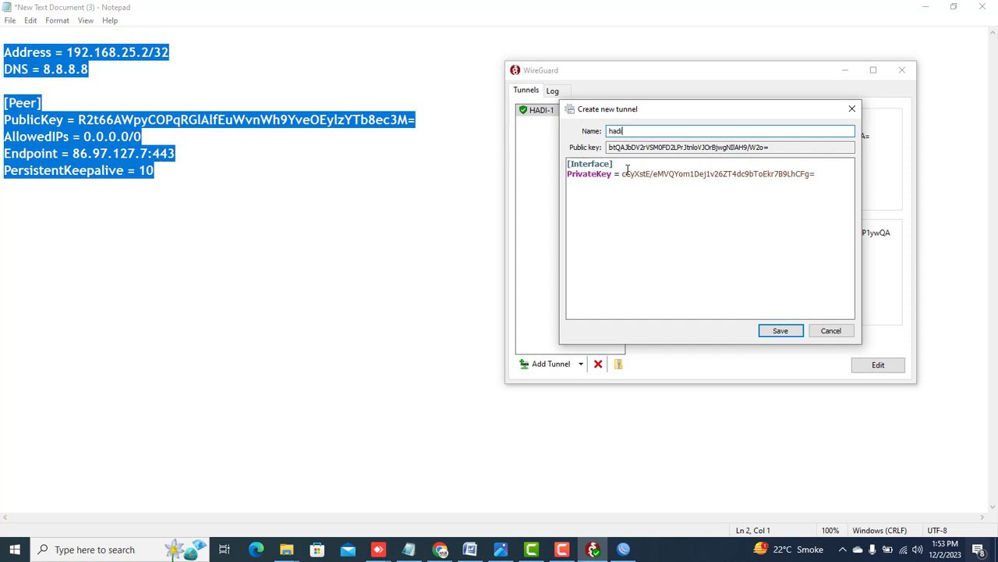
type("HADI-2")
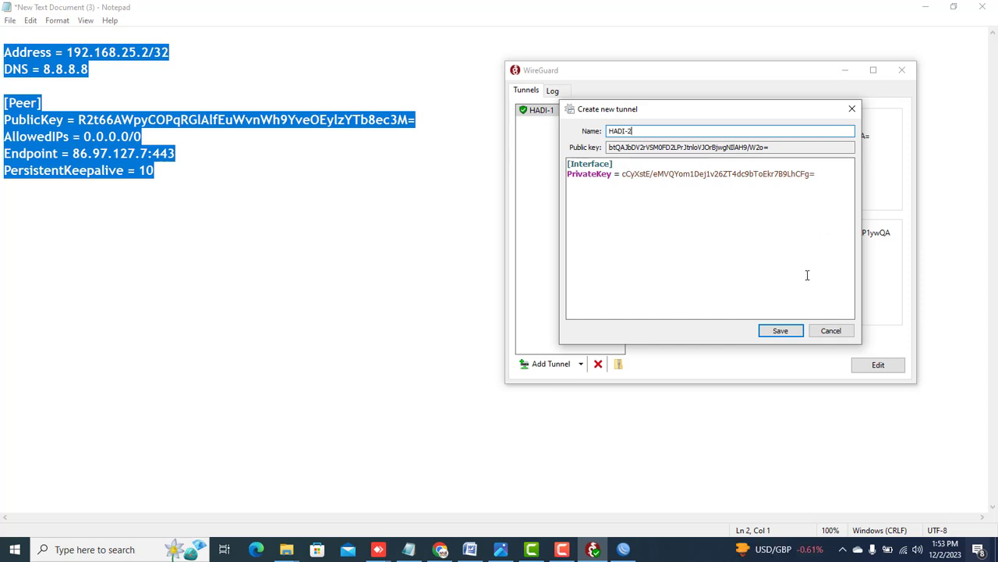
left_click_drag(780, 149, 613, 151)
right_click(614, 149)
left_click(647, 188)
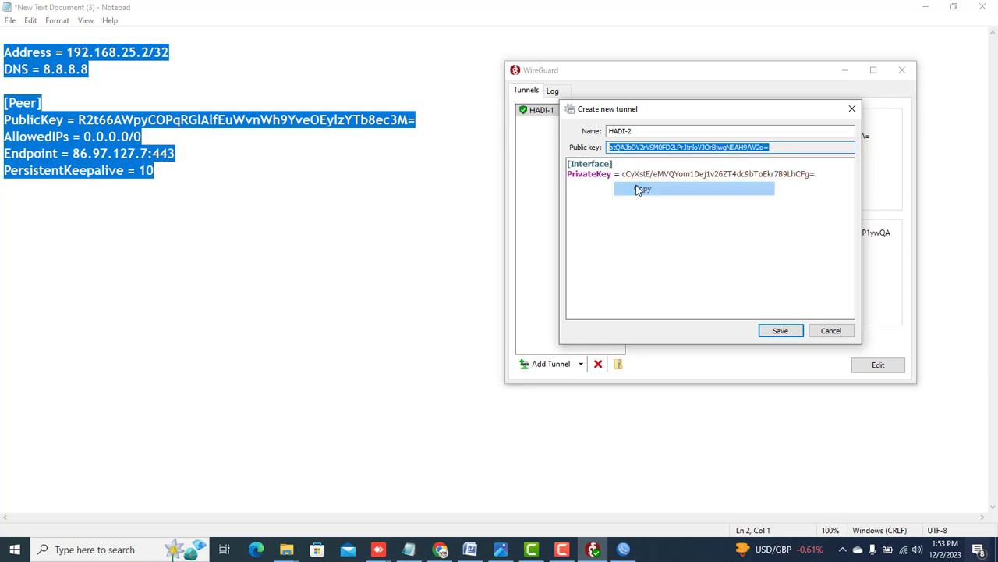
left_click(784, 332)
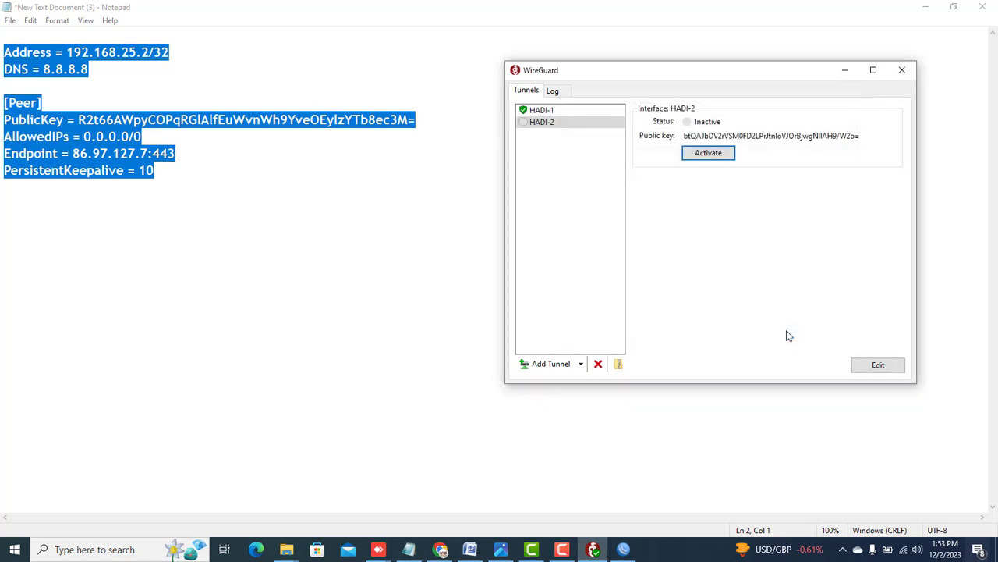
- Switch to WinBox and reconnect to the router
left_click(624, 550)
left_click(833, 185)
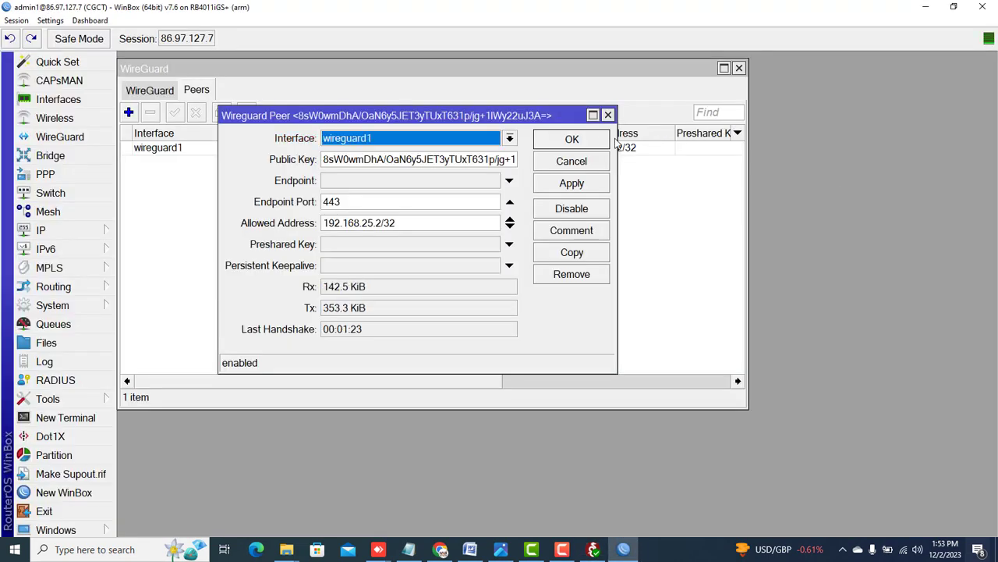
- Duplicate the existing wireguard1 peer and replace the copy's public key with the copied HADI-2 public key
left_click(597, 138)
left_click(156, 92)
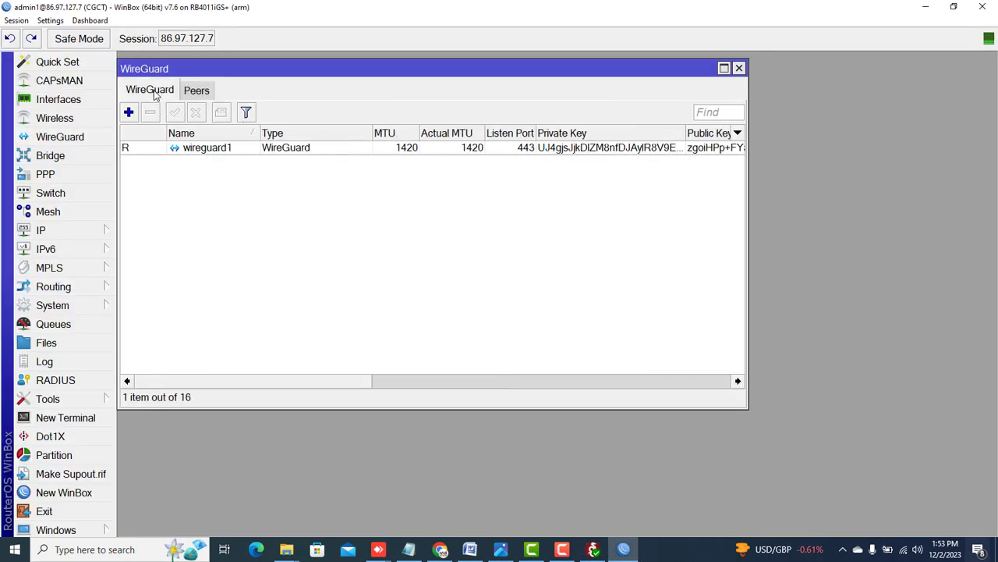
left_click(197, 91)
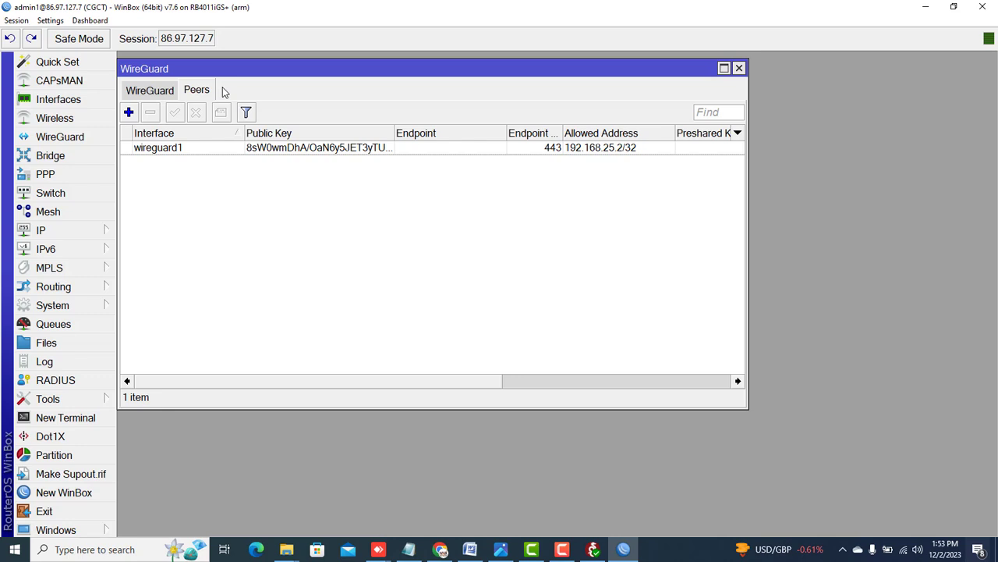
double_click(183, 153)
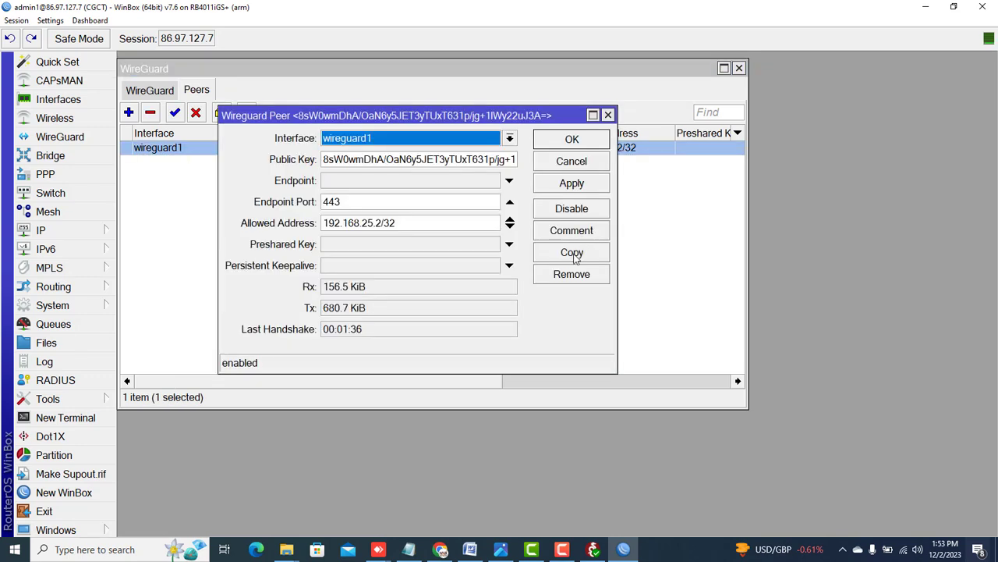
left_click(575, 253)
left_click_drag(337, 175, 627, 184)
key("BackSpace")
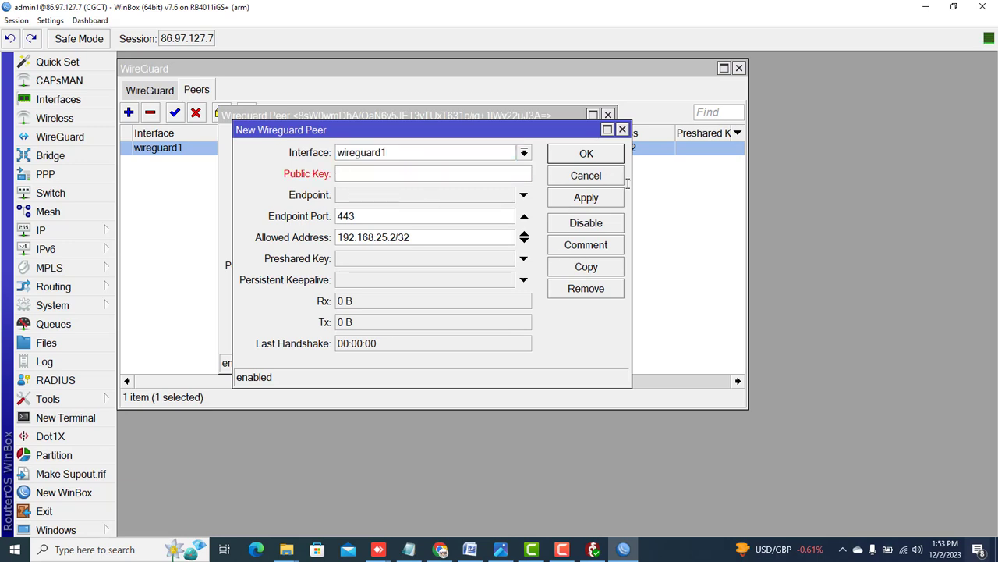
key("ctrl+v")
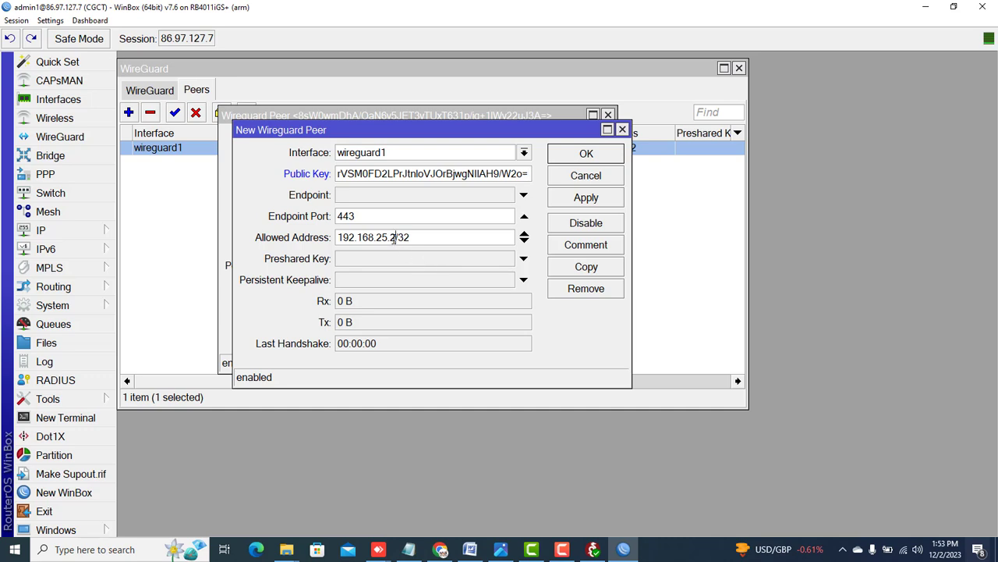
- Set the new peer's allowed address to 192.168.25.3/32, apply it, and close both peer dialogs
key("BackSpace")
type("3")
left_click(587, 197)
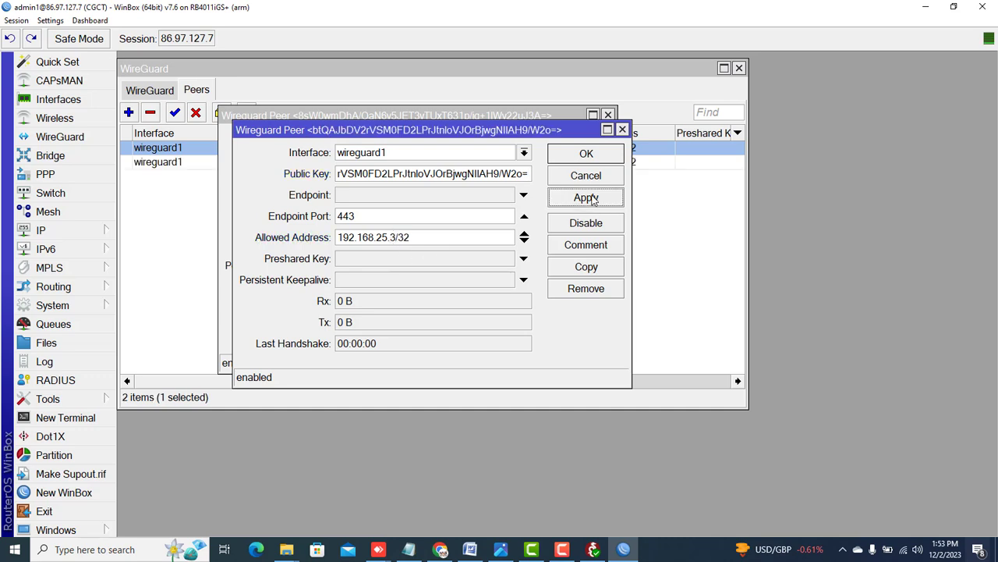
left_click(587, 156)
left_click(573, 141)
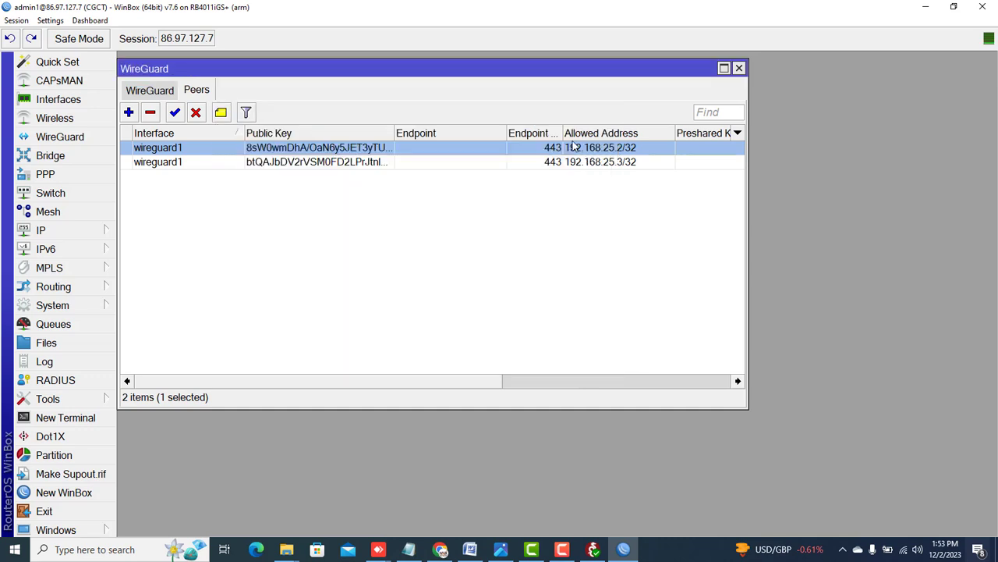
left_click(211, 162)
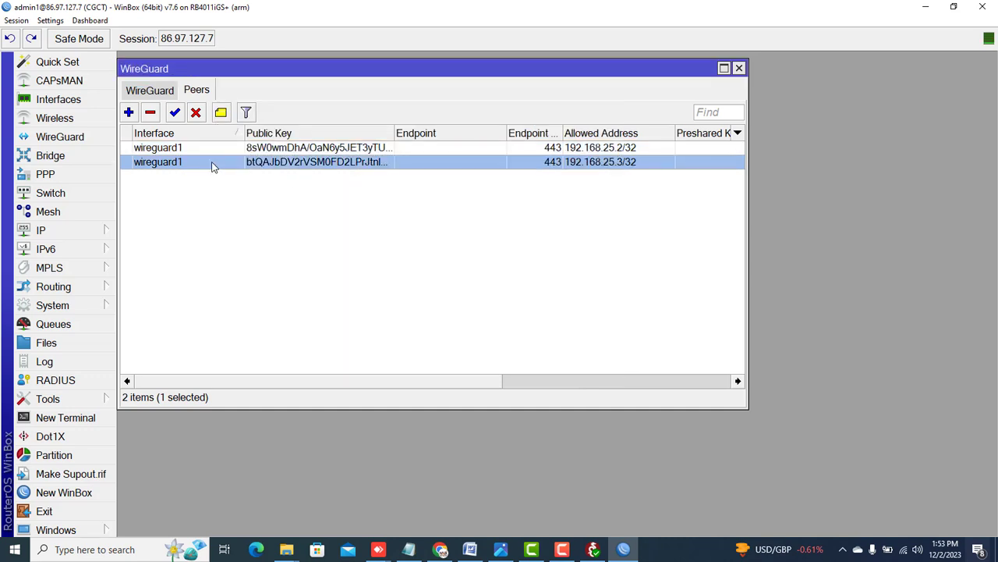
- Switch to the WireGuard client and copy HADI-1's configuration lines from Address through PersistentKeepalive, leaving the tunnel unedited
left_click(593, 550)
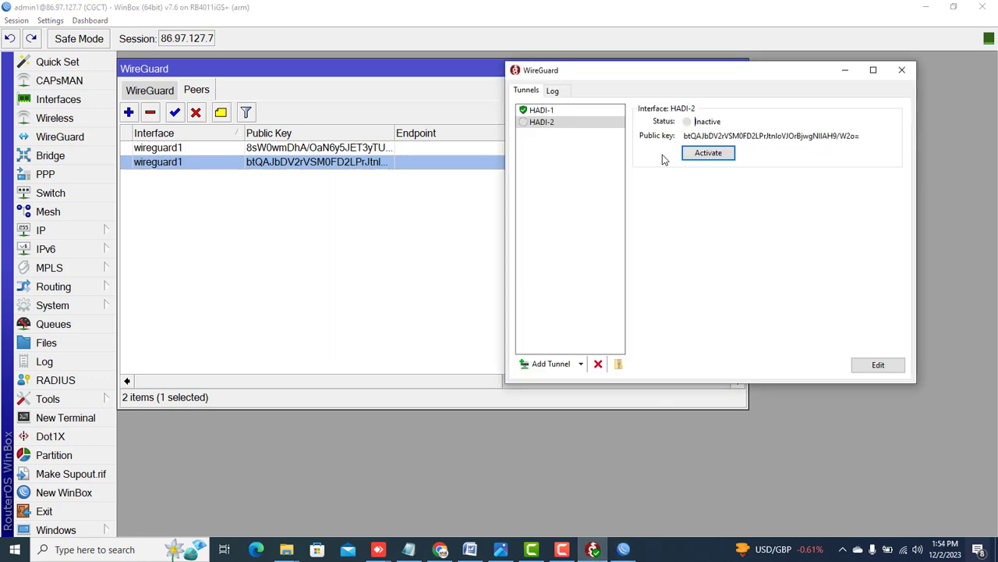
left_click(550, 111)
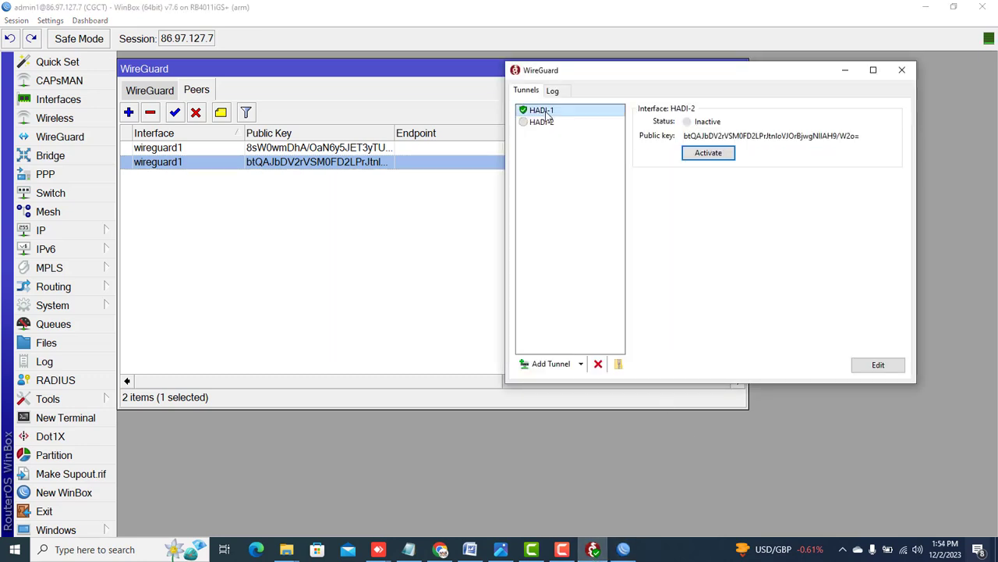
left_click(864, 365)
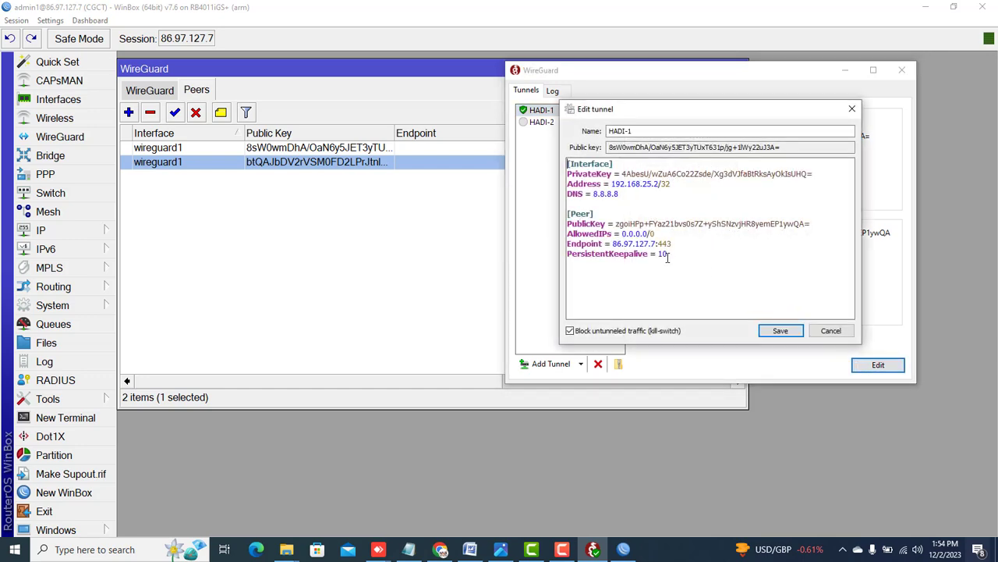
left_click_drag(672, 256, 567, 184)
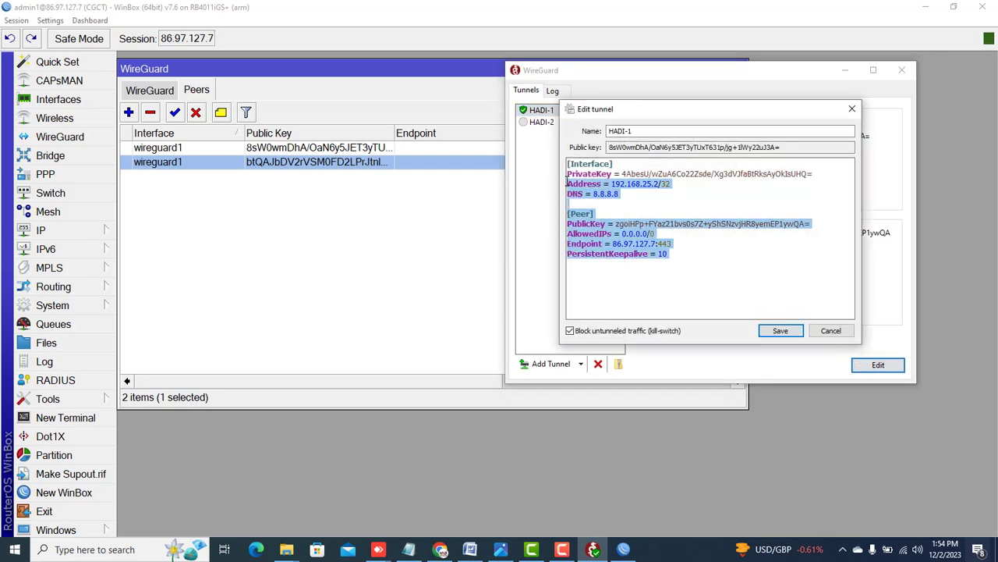
right_click(580, 193)
left_click(601, 231)
left_click(830, 330)
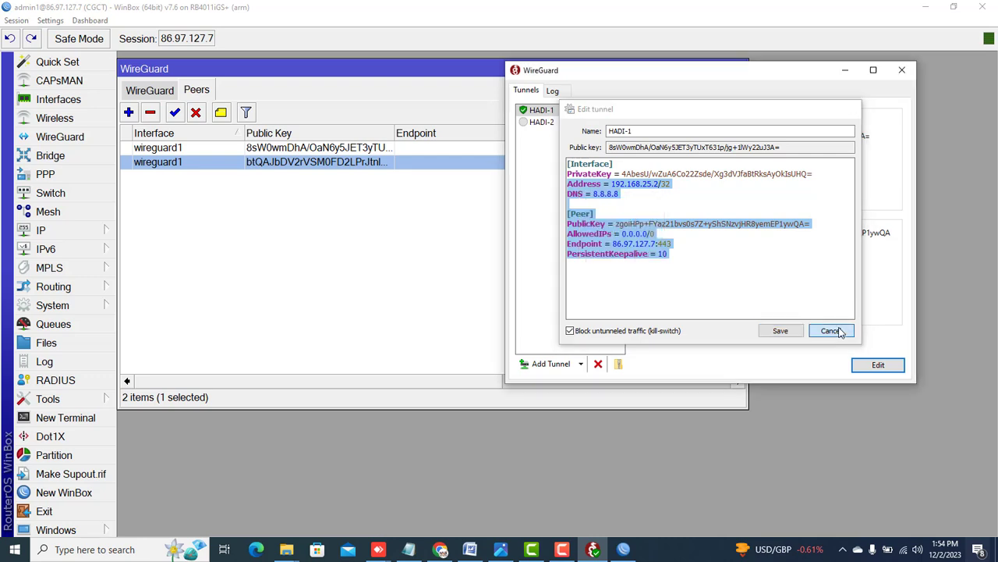
- Paste the copied lines below the private key in HADI-2's configuration, set its address to 192.168.25.3/32, and save the tunnel
left_click(545, 124)
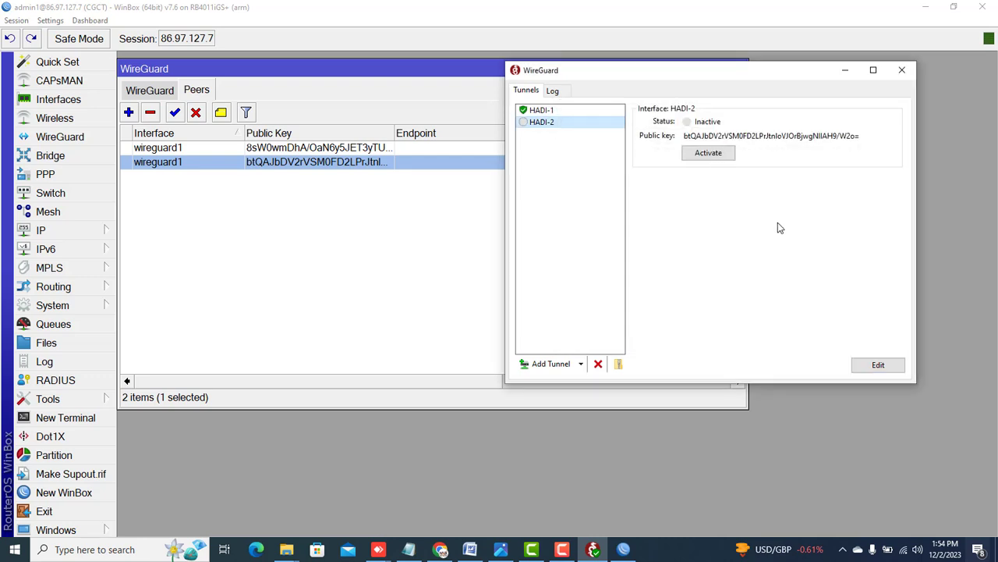
left_click(872, 366)
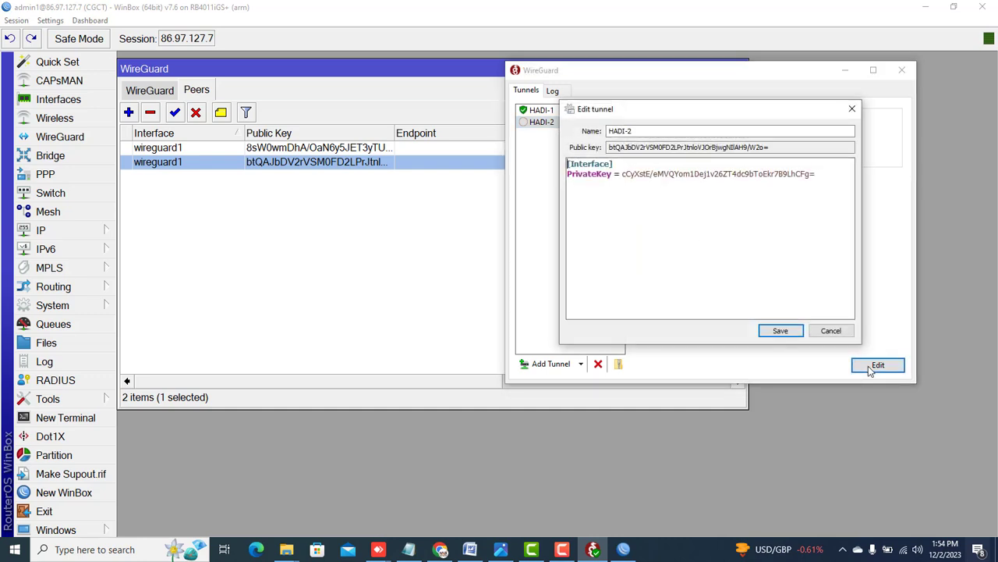
left_click(826, 177)
key("ctrl+v")
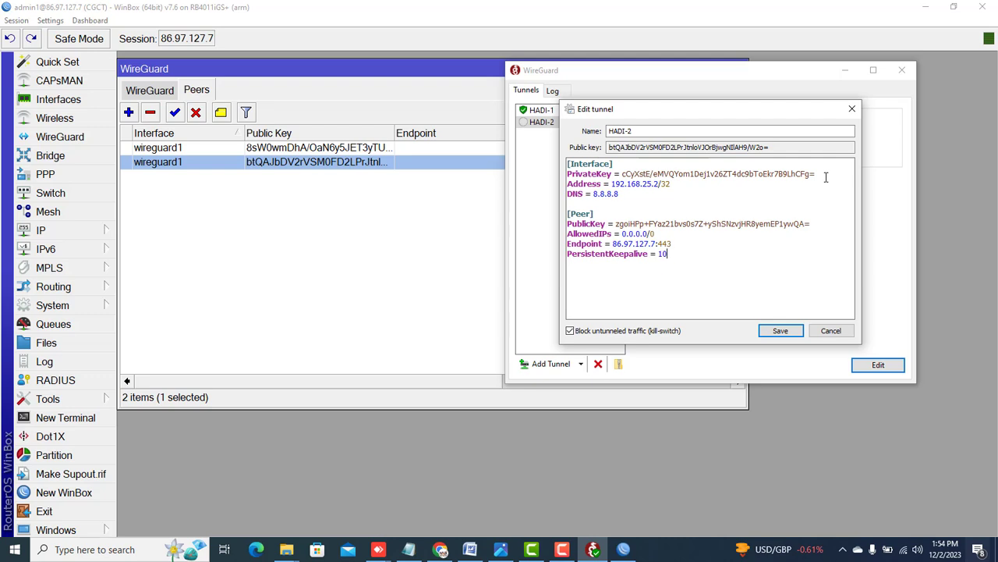
left_click(657, 184)
key("BackSpace")
type("3")
left_click(773, 332)
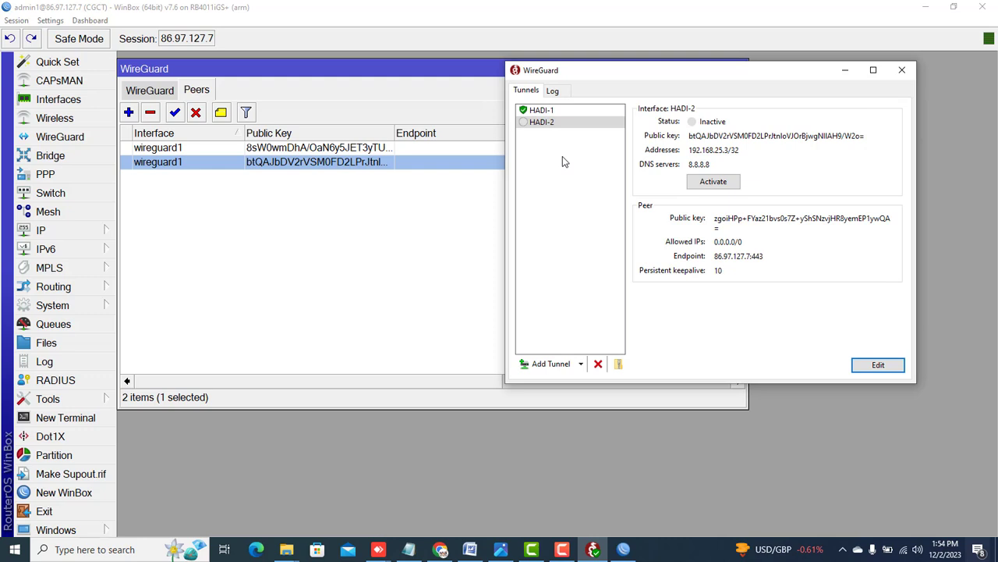
- Deactivate the HADI-1 tunnel and activate HADI-2
left_click(548, 113)
left_click(719, 199)
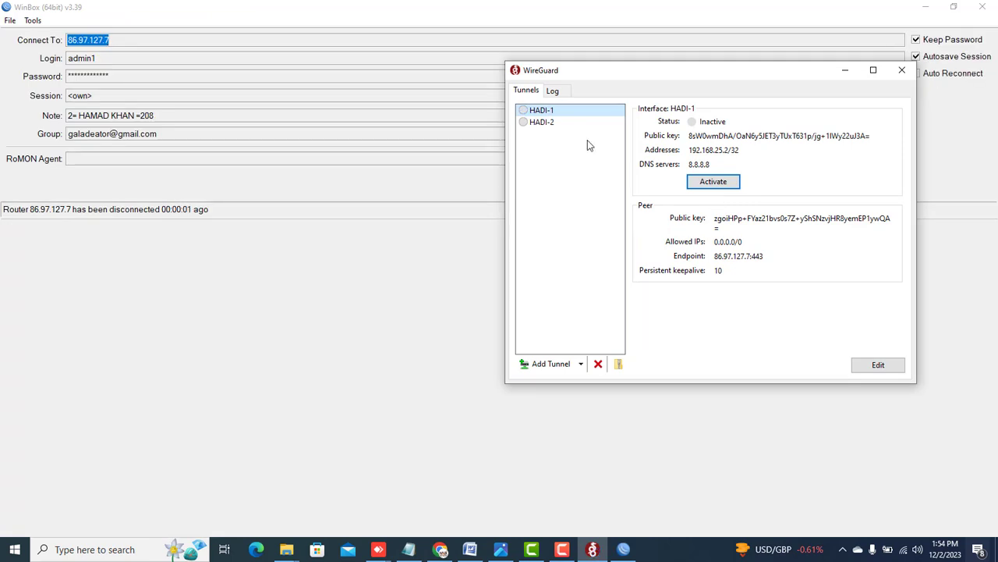
left_click(527, 124)
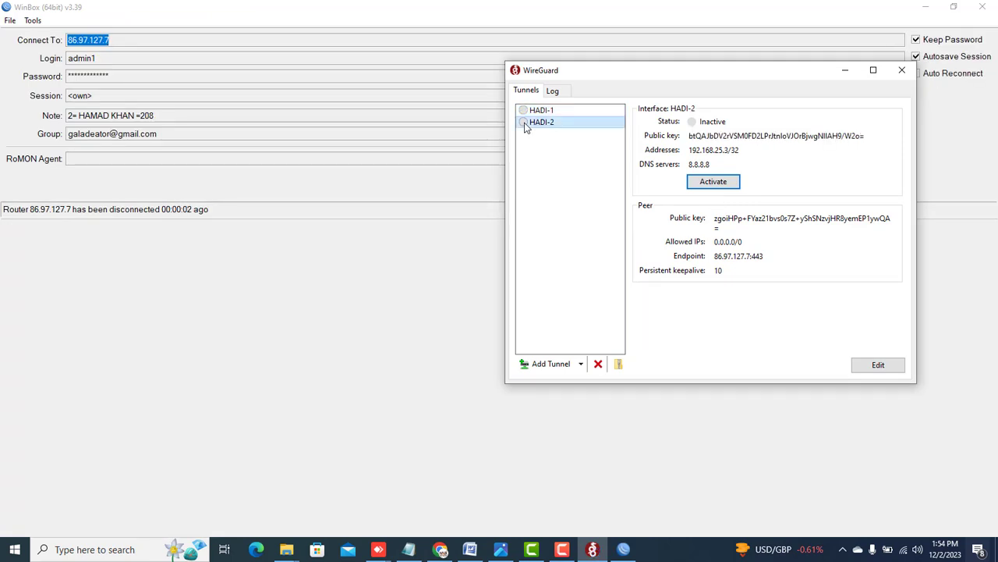
left_click(713, 184)
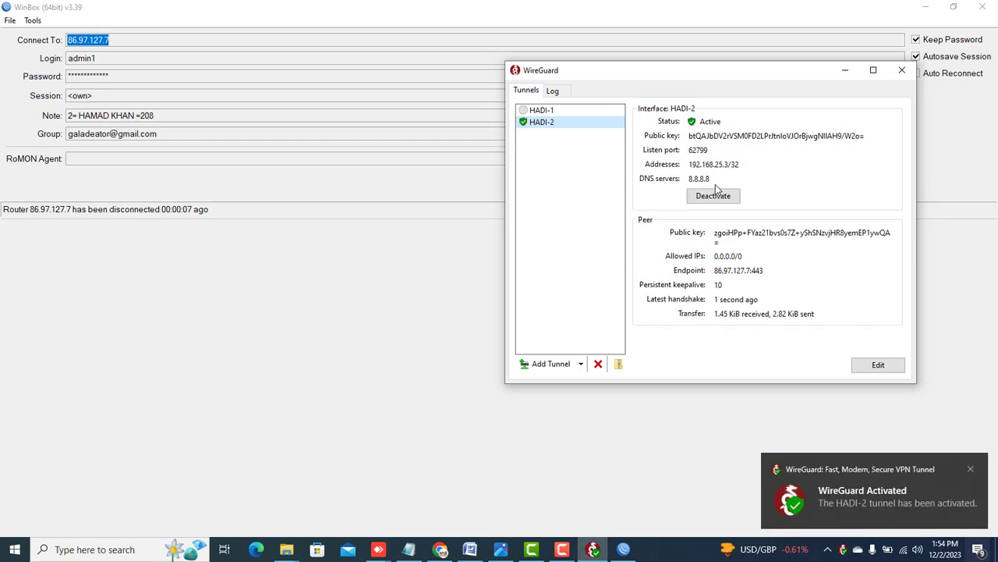
- Switch to WinBox, reconnect to the router, and check the received traffic of the 192.168.25.3/32 peer
left_click(824, 7)
left_click(836, 182)
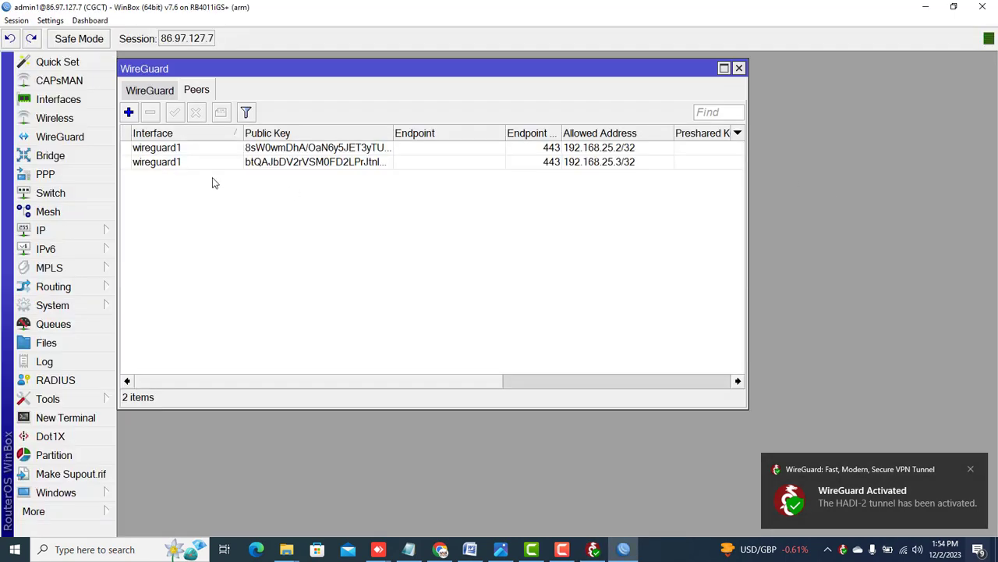
left_click(168, 164)
double_click(168, 165)
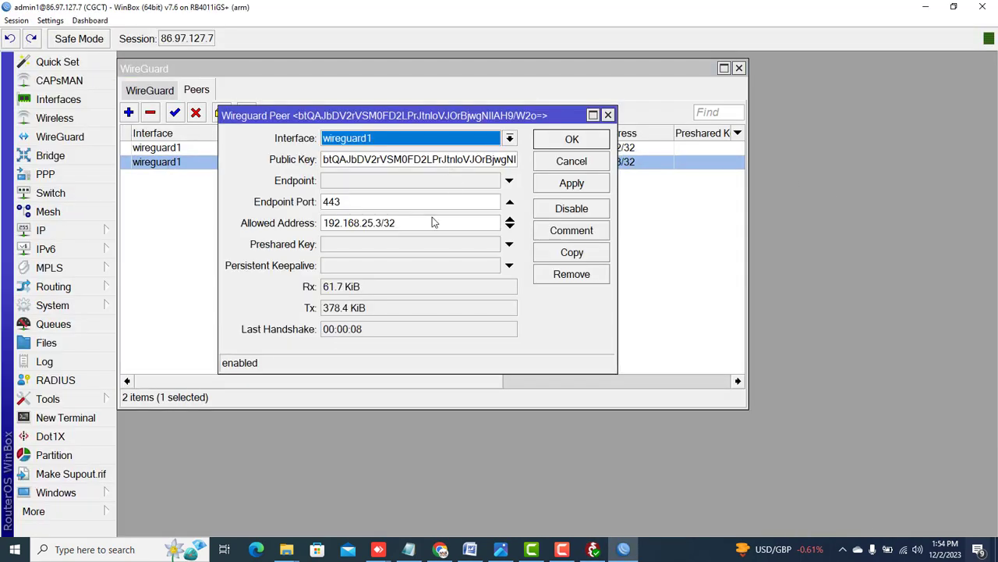
left_click_drag(329, 290, 322, 290)
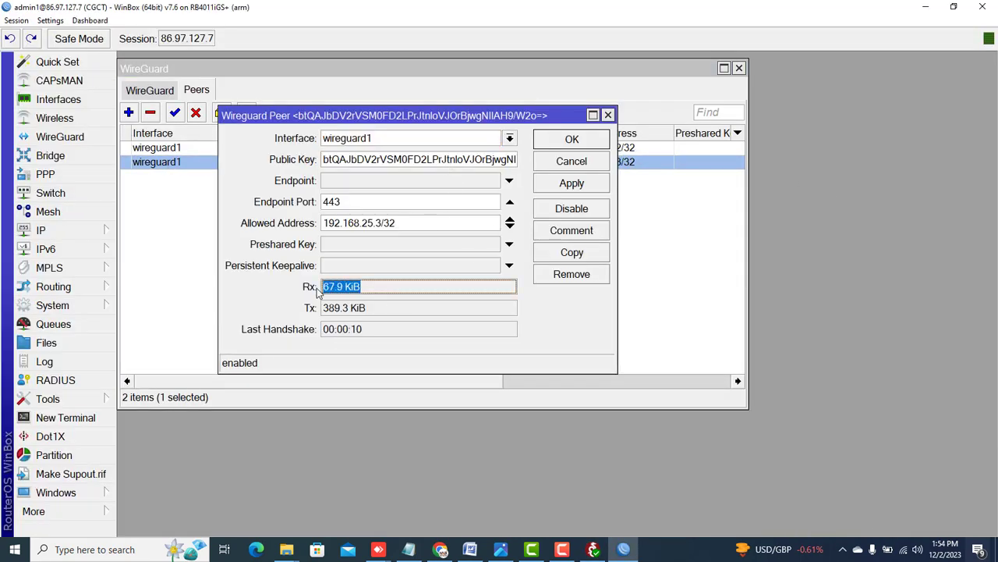
left_click(547, 163)
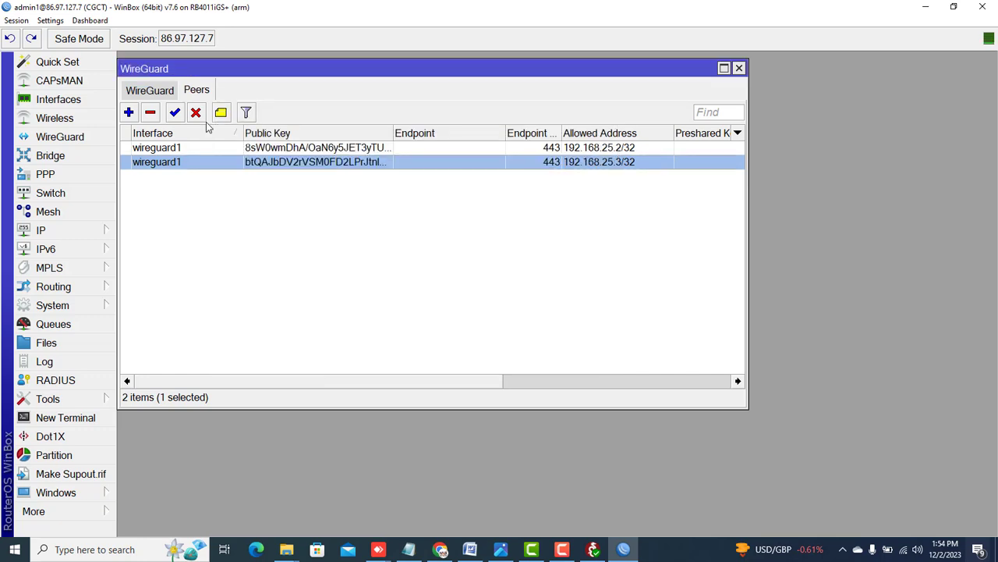
- Open the wireguard1 interface's traffic statistics
left_click(152, 91)
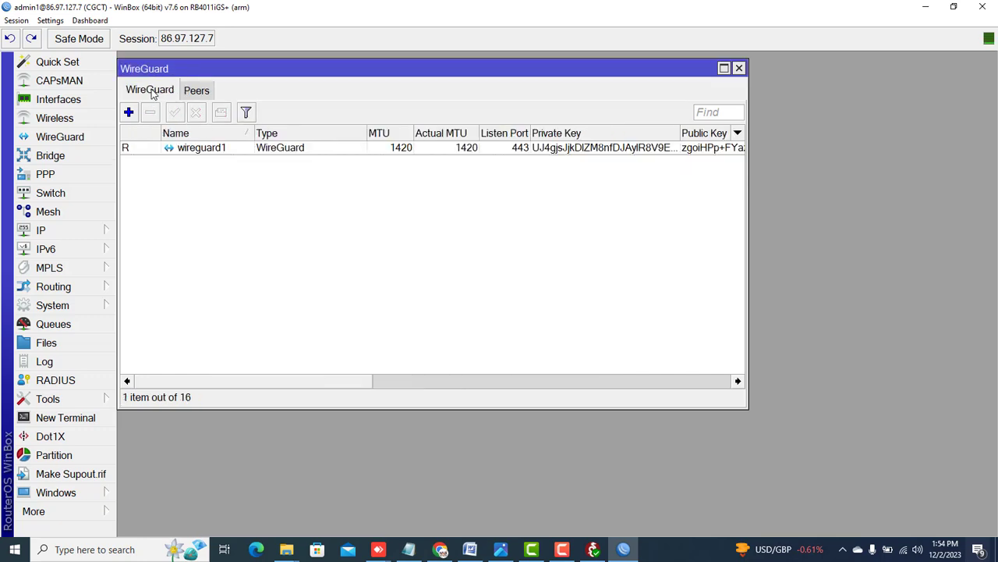
double_click(195, 152)
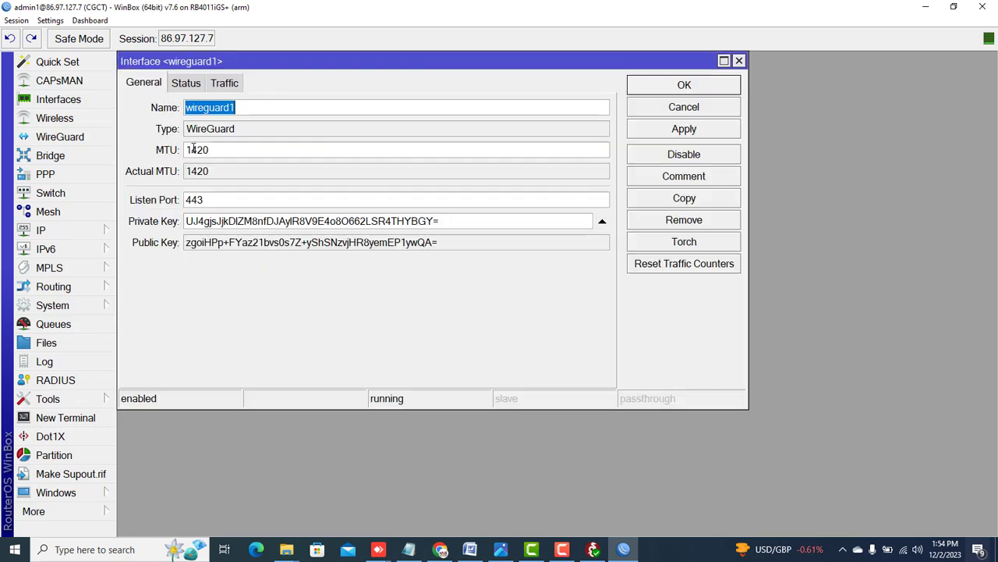
left_click(229, 86)
- Switch to Chrome, open speedtest.net, and start a speed test through the VPN
left_click(440, 549)
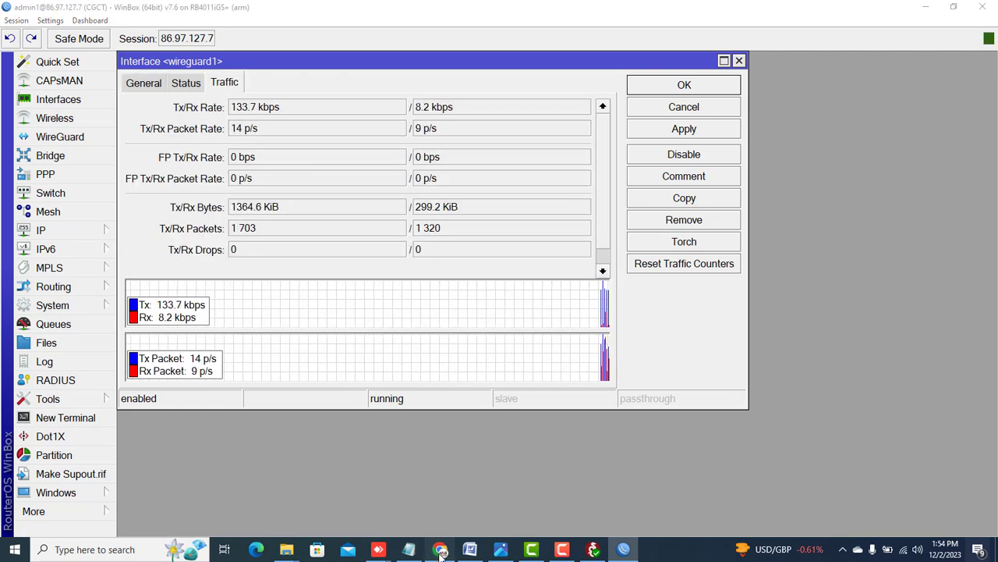
left_click(595, 39)
type("SPE")
key("Return")
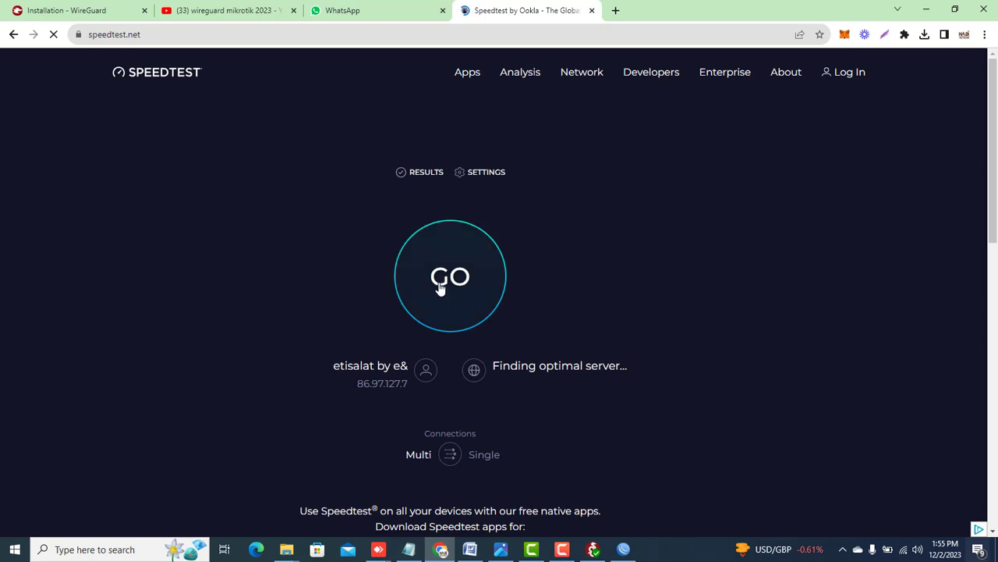
left_click(439, 284)
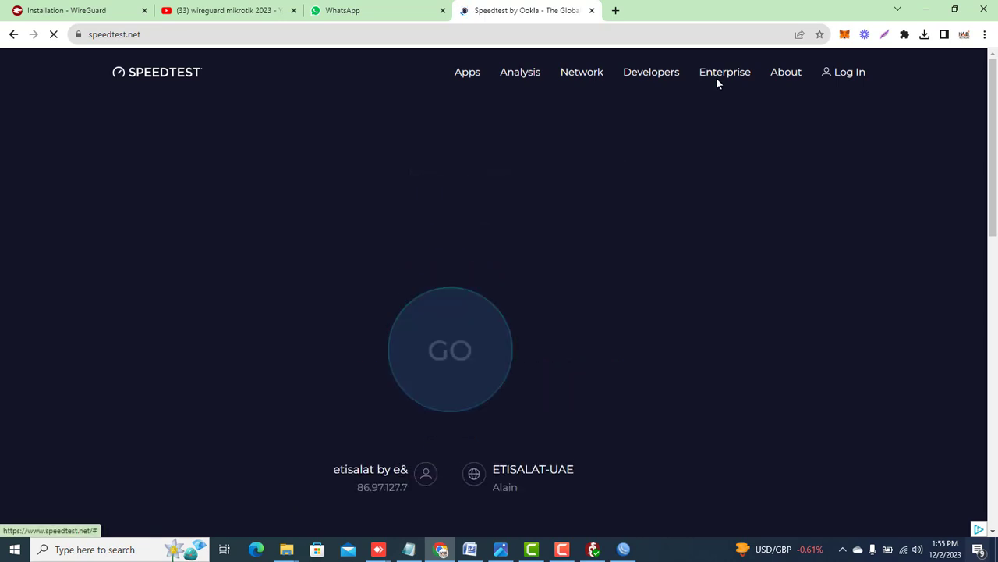
- Return to WinBox and examine wireguard1's transmitted and received traffic during the speed test, checking on Chrome meanwhile, and close the interface details
left_click(932, 10)
left_click(285, 212)
left_click_drag(284, 215, 211, 221)
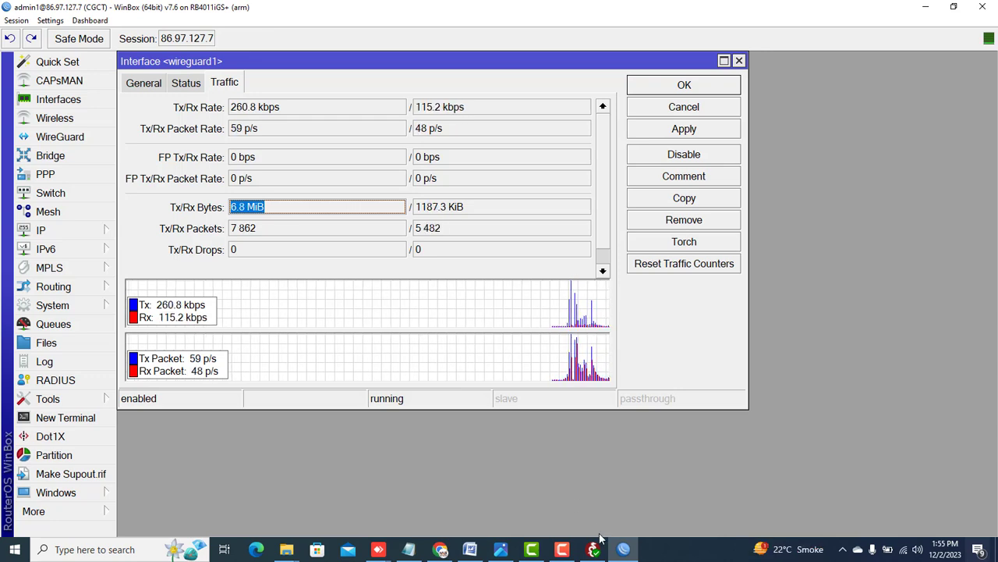
mouse_move(441, 552)
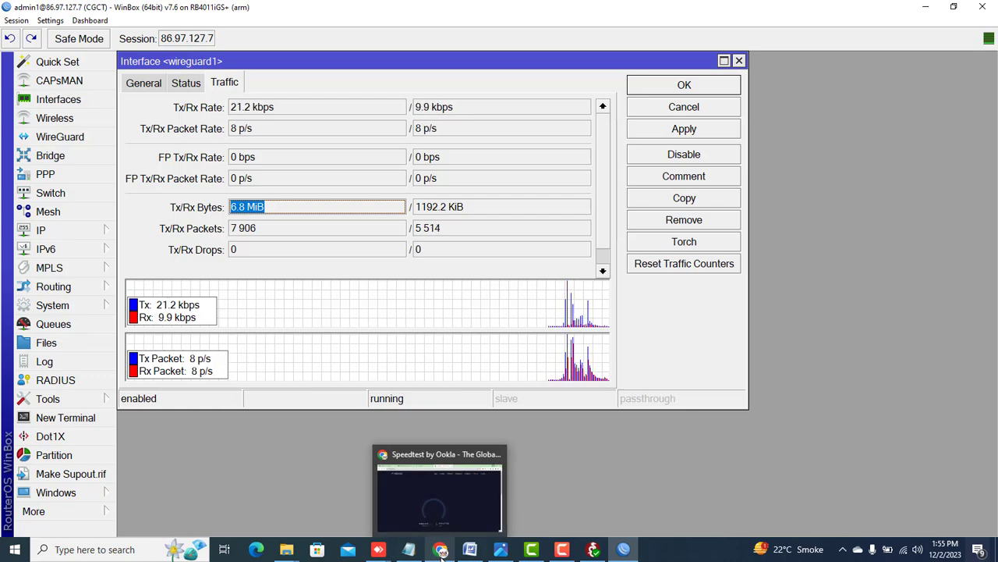
left_click(437, 515)
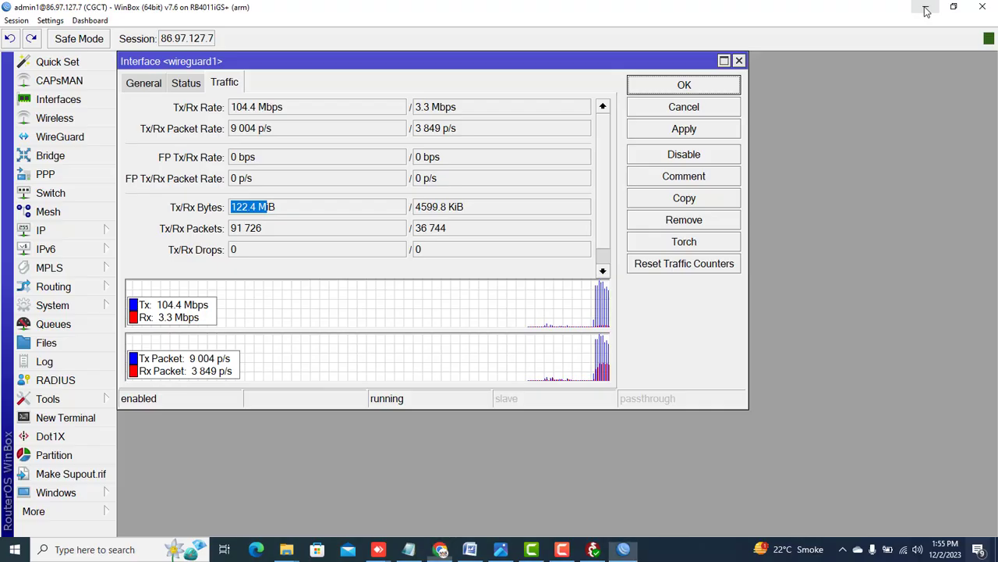
left_click(926, 8)
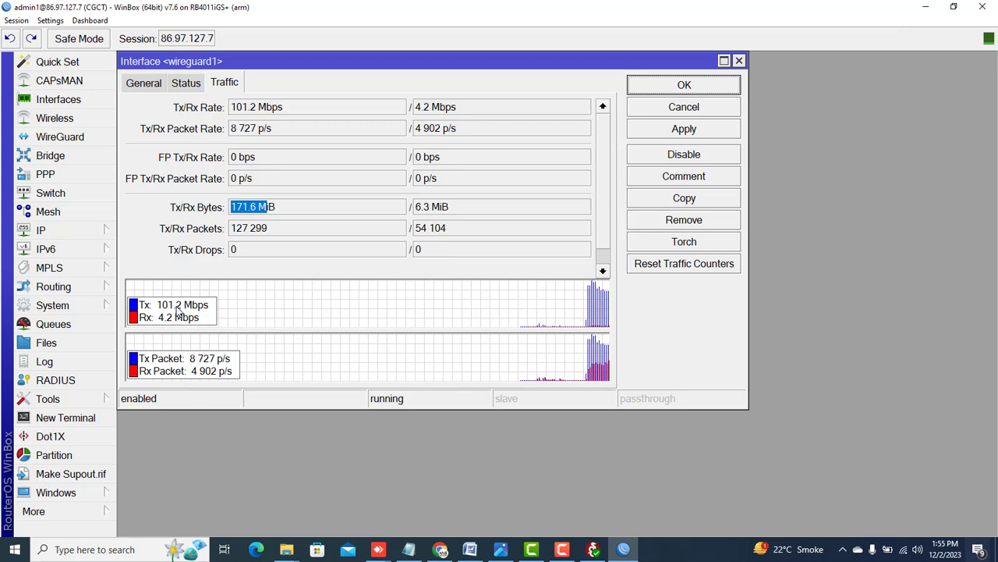
left_click_drag(303, 209, 224, 212)
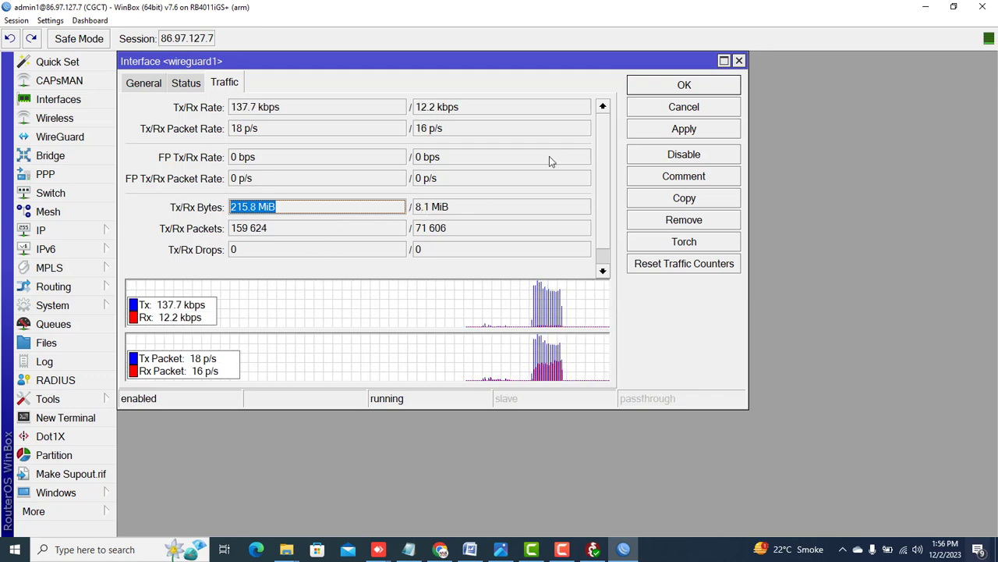
left_click(670, 109)
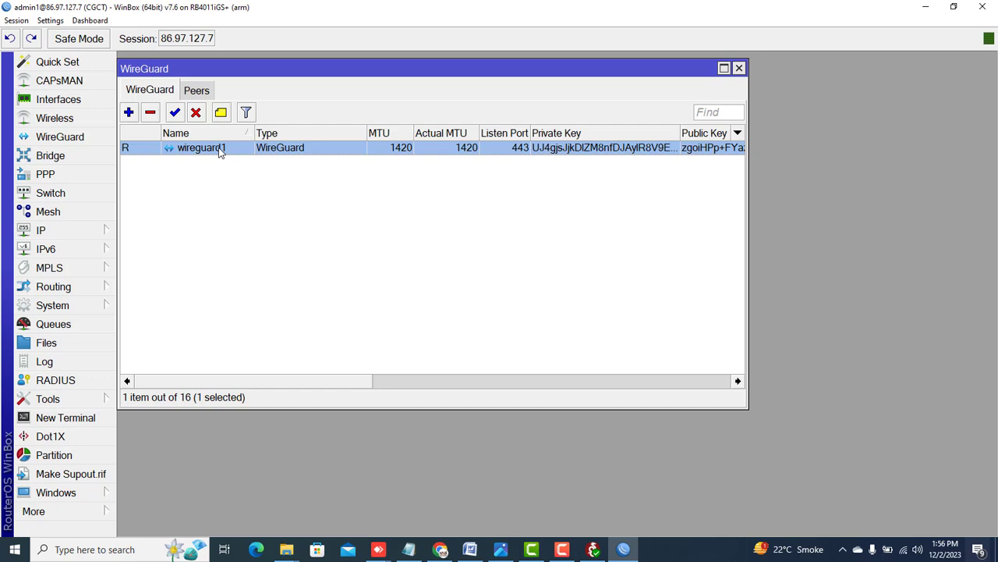
left_click(562, 549)
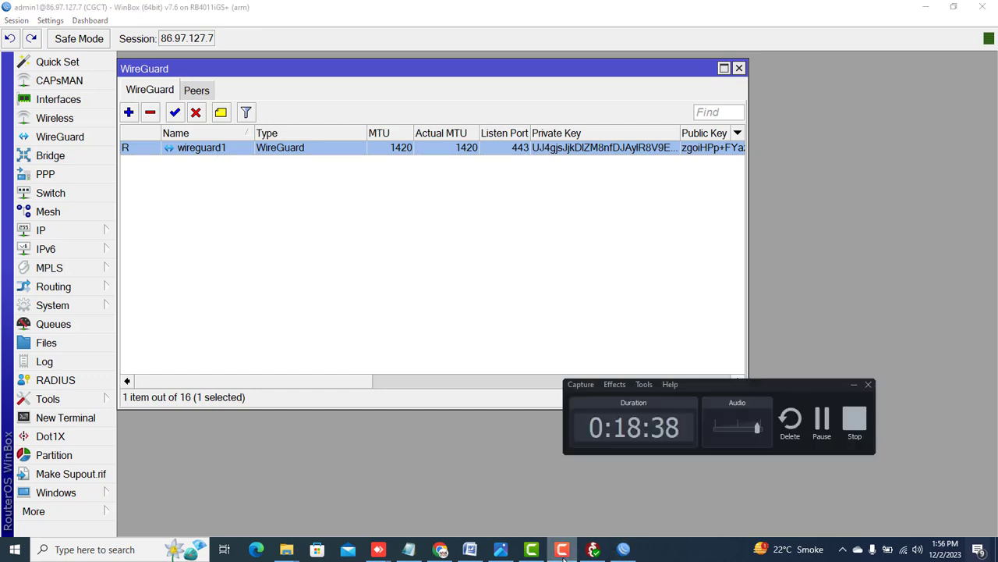